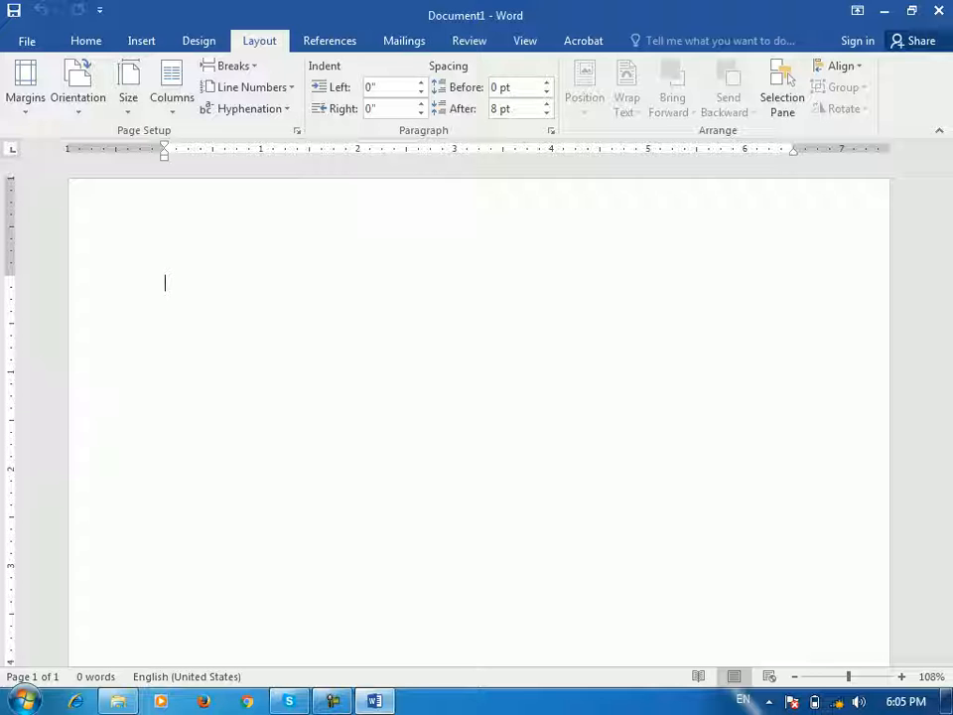
Insert two consecutive page breaks in the blank document to create three pages
click(231, 65)
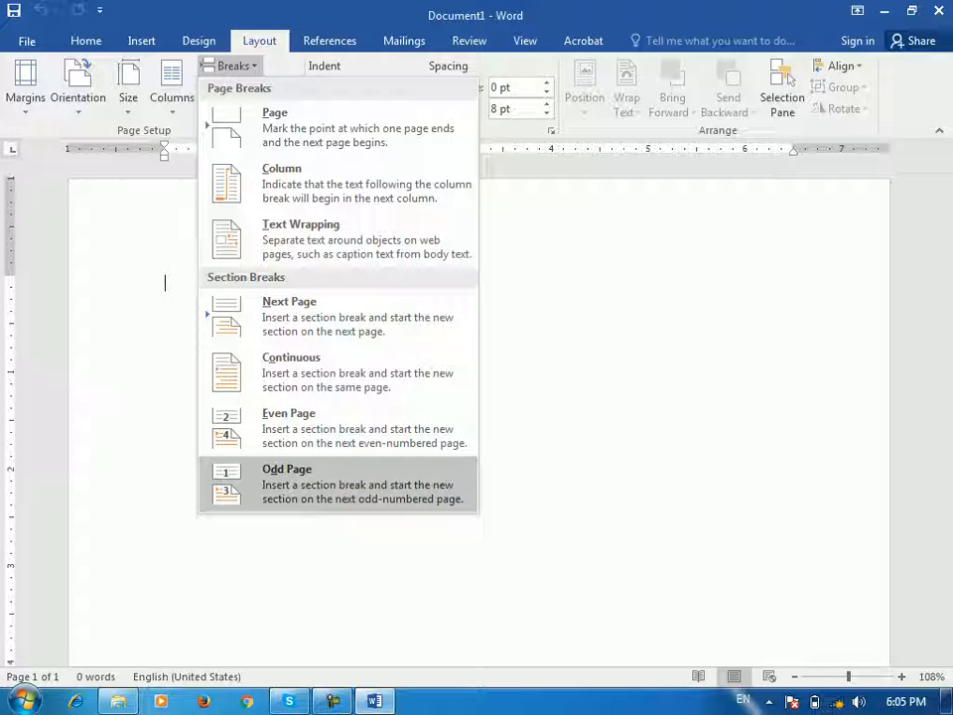
key(Escape)
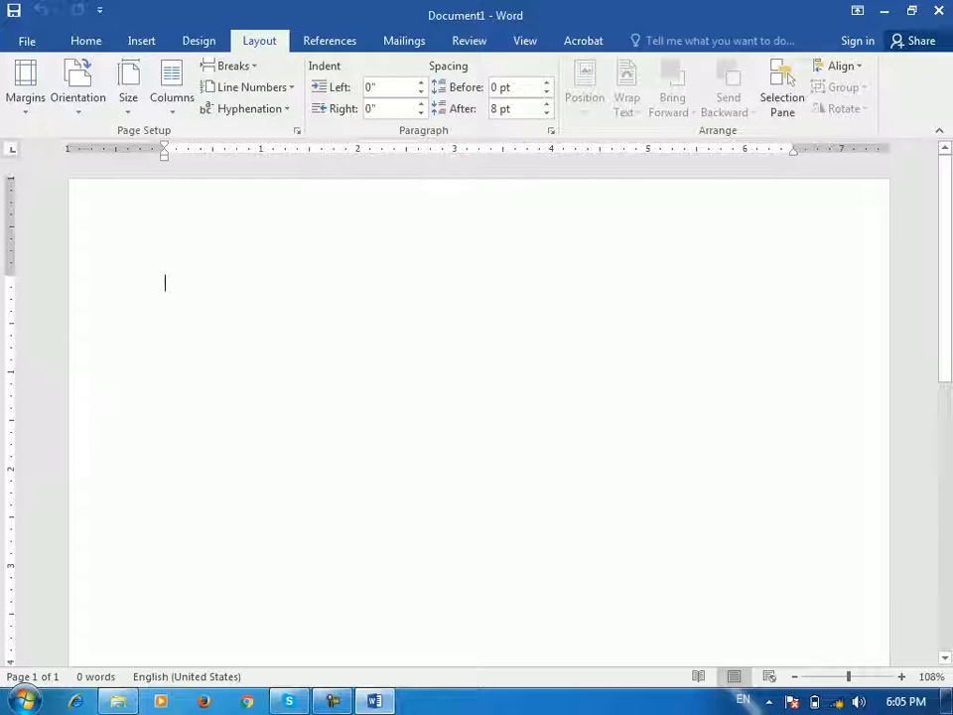
scroll(480, 412, down, 10)
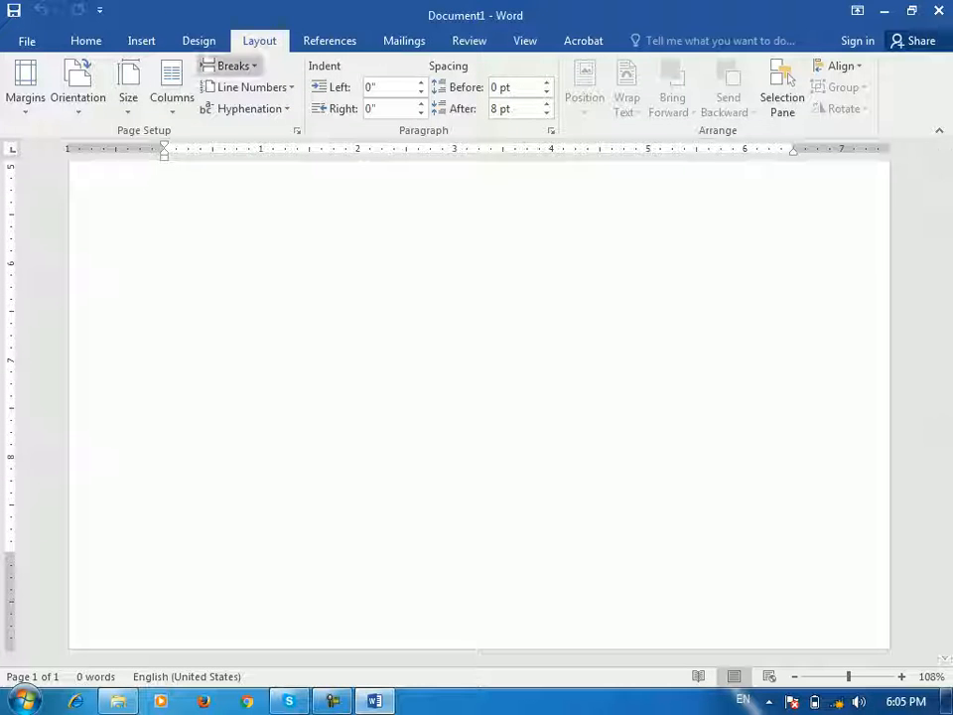
click(234, 66)
click(288, 127)
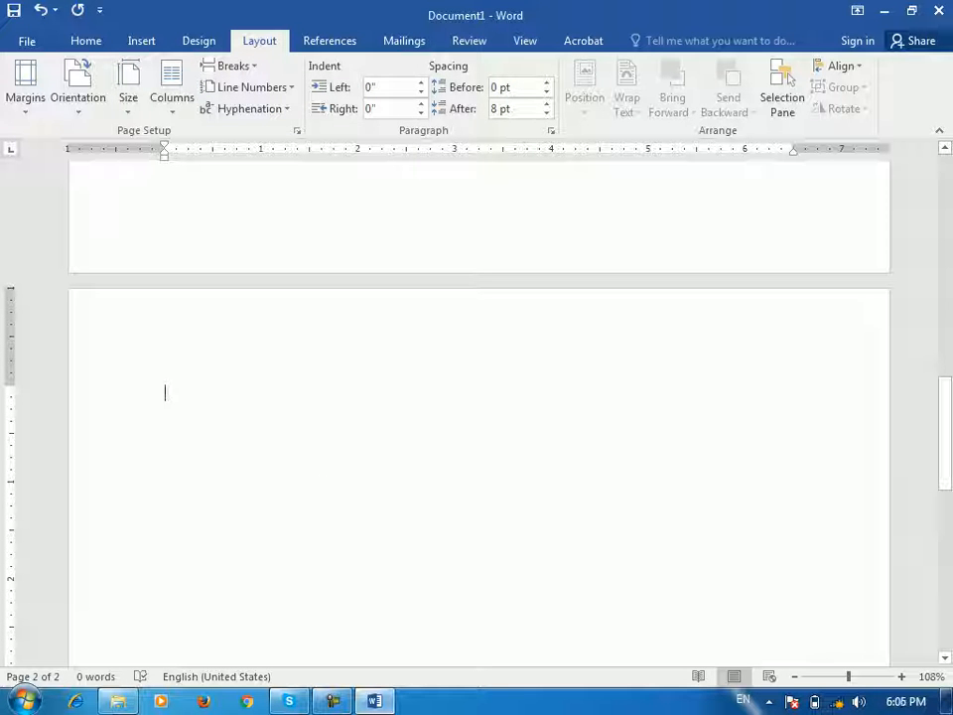
click(235, 65)
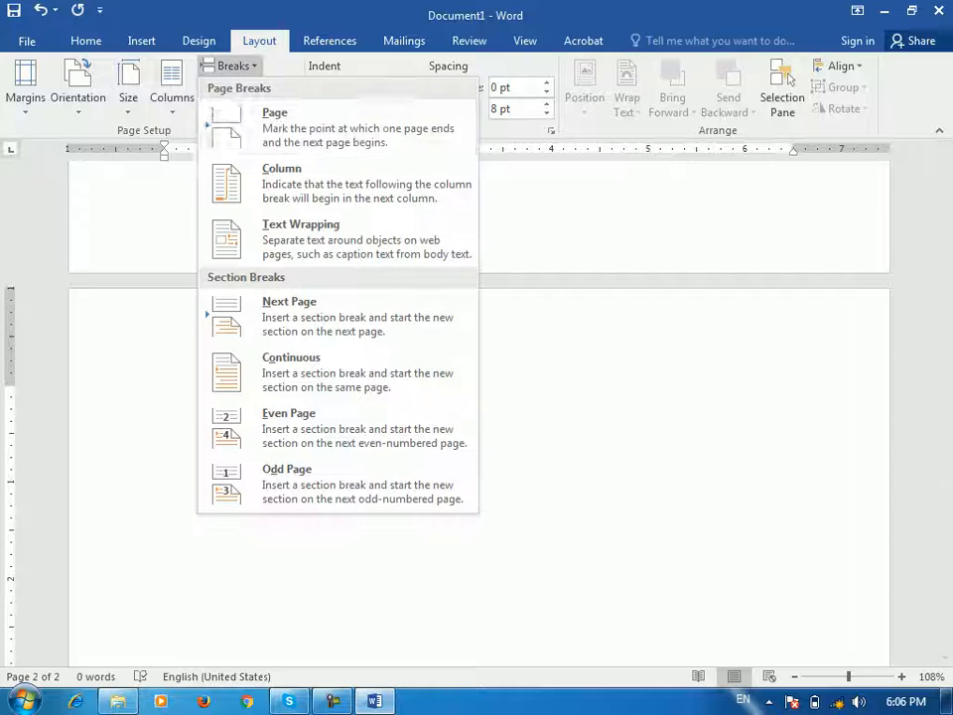
click(264, 120)
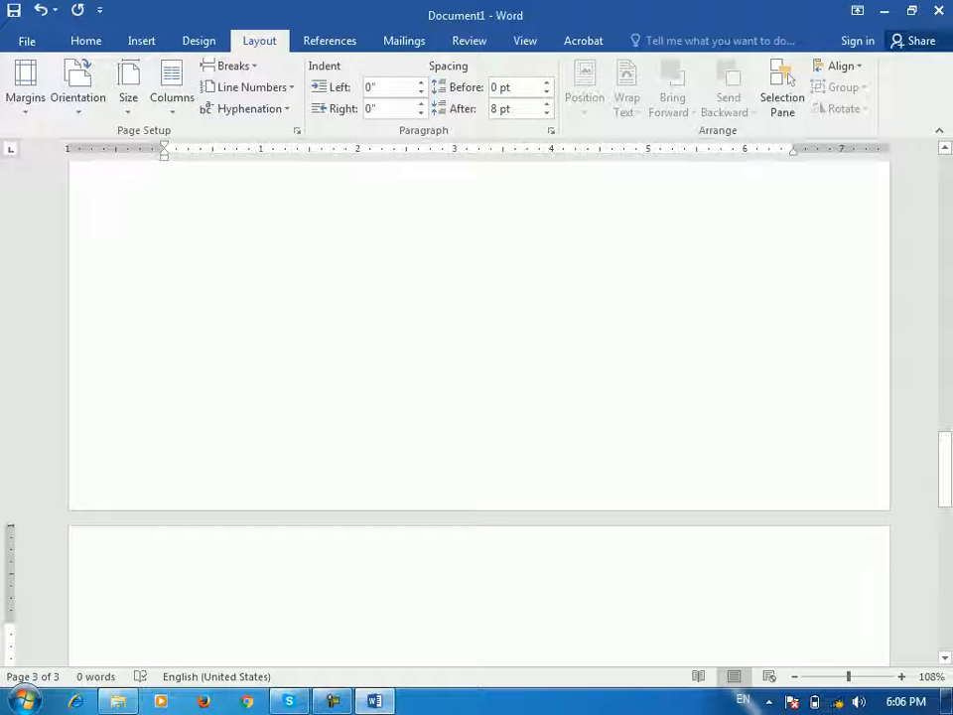
Open the first page's header, check the header and footer labels down to the third page, and close header editing
scroll(479, 413, up, 7)
scroll(479, 413, up, 15)
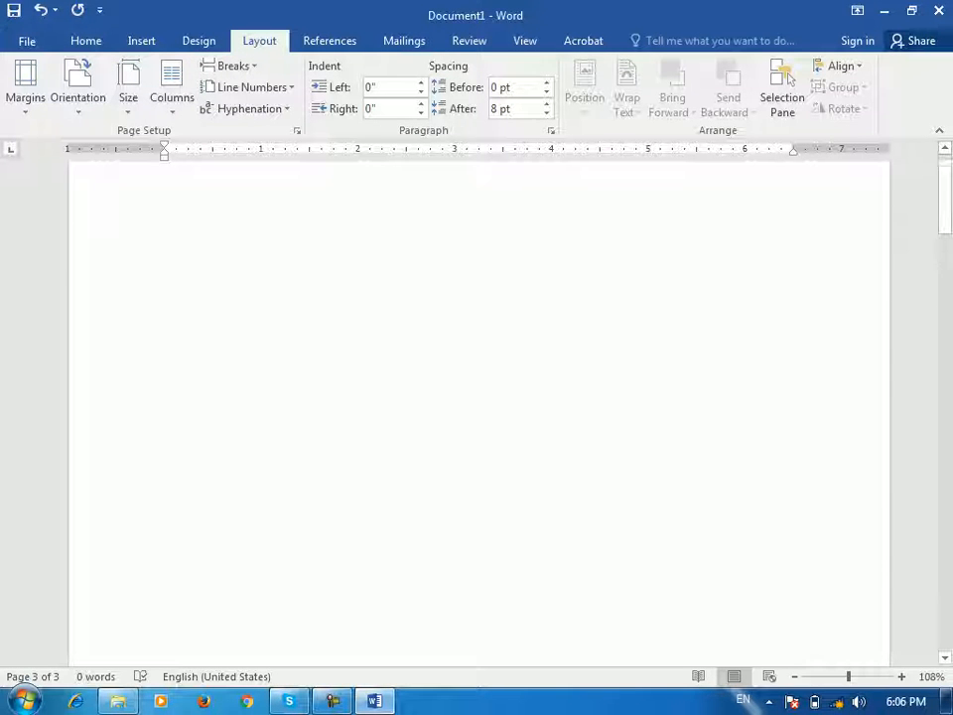
double_click(163, 239)
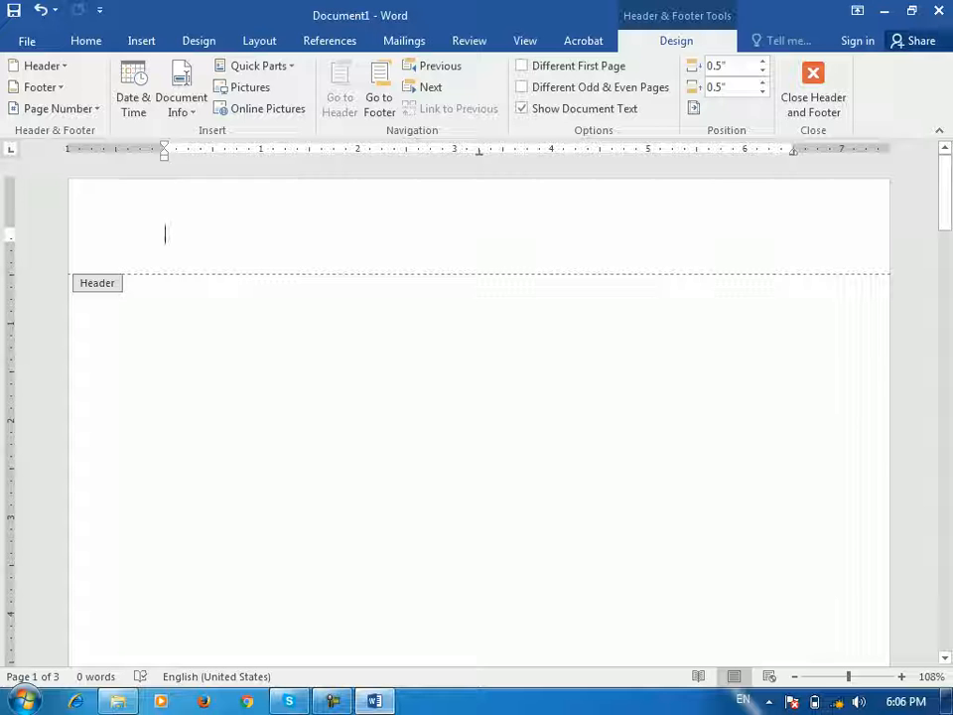
scroll(477, 397, down, 1)
scroll(477, 407, down, 20)
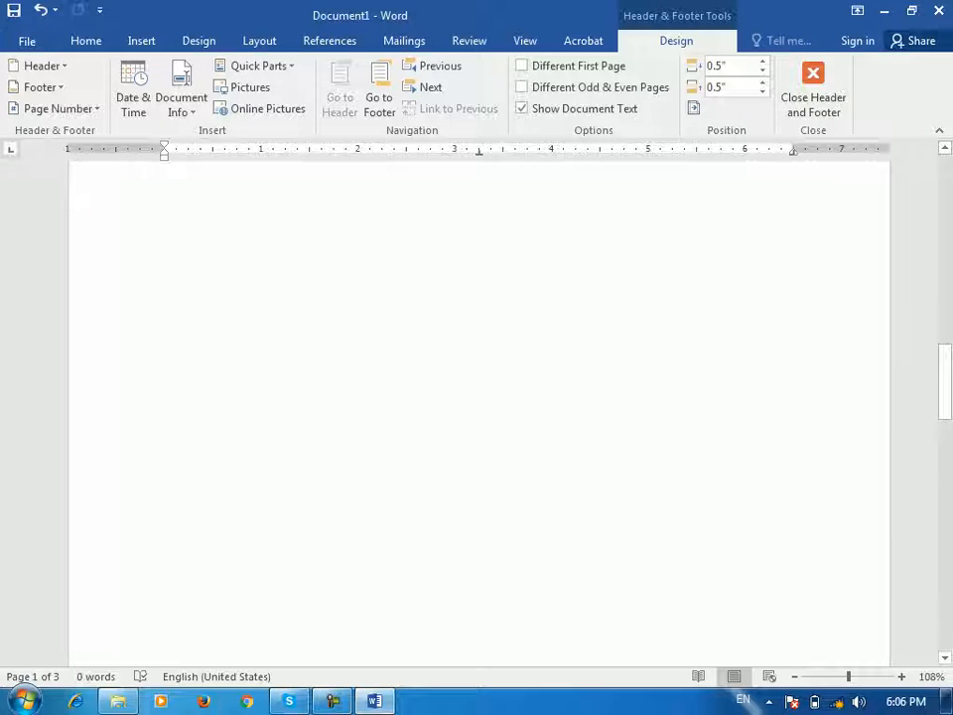
scroll(477, 407, down, 3)
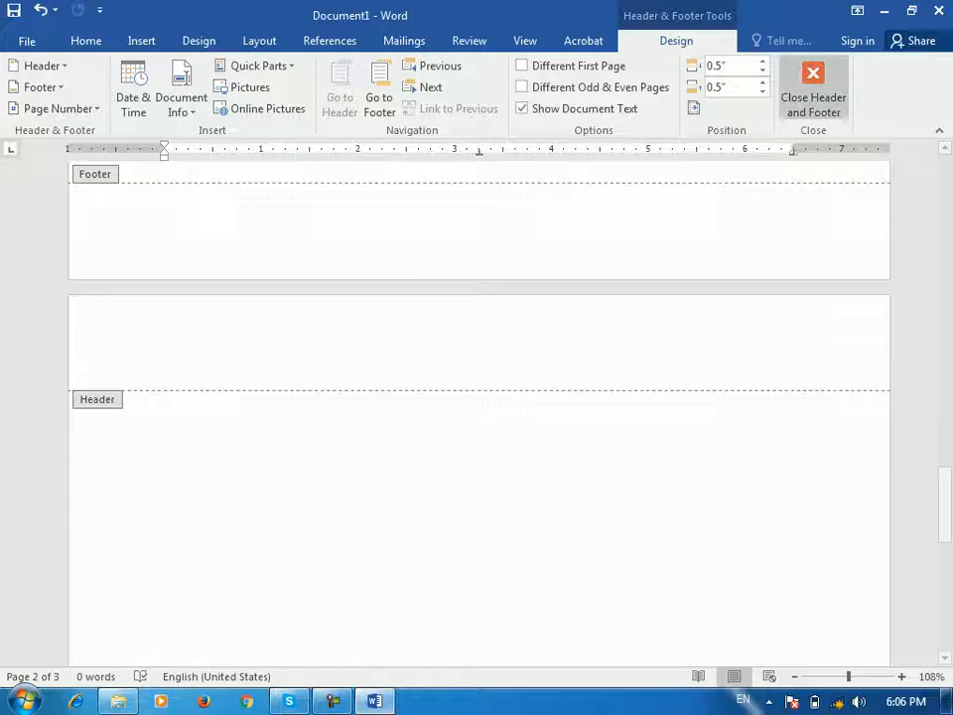
click(813, 90)
Insert a Next Page section break in the document
click(944, 265)
drag(945, 265, 945, 618)
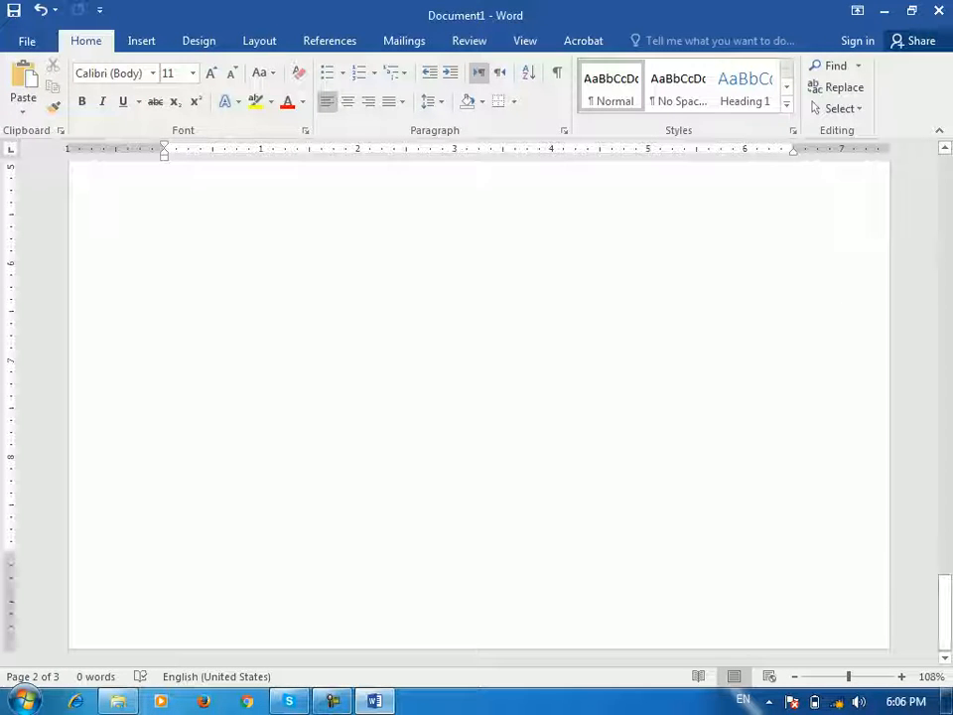
scroll(477, 412, up, 5)
scroll(477, 412, down, 3)
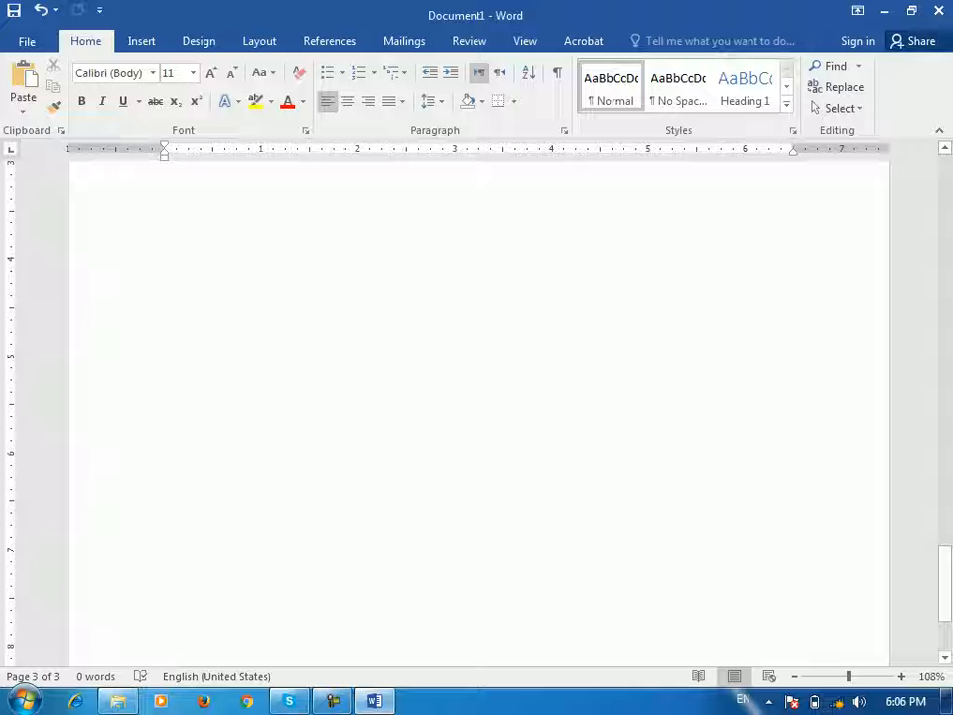
click(260, 41)
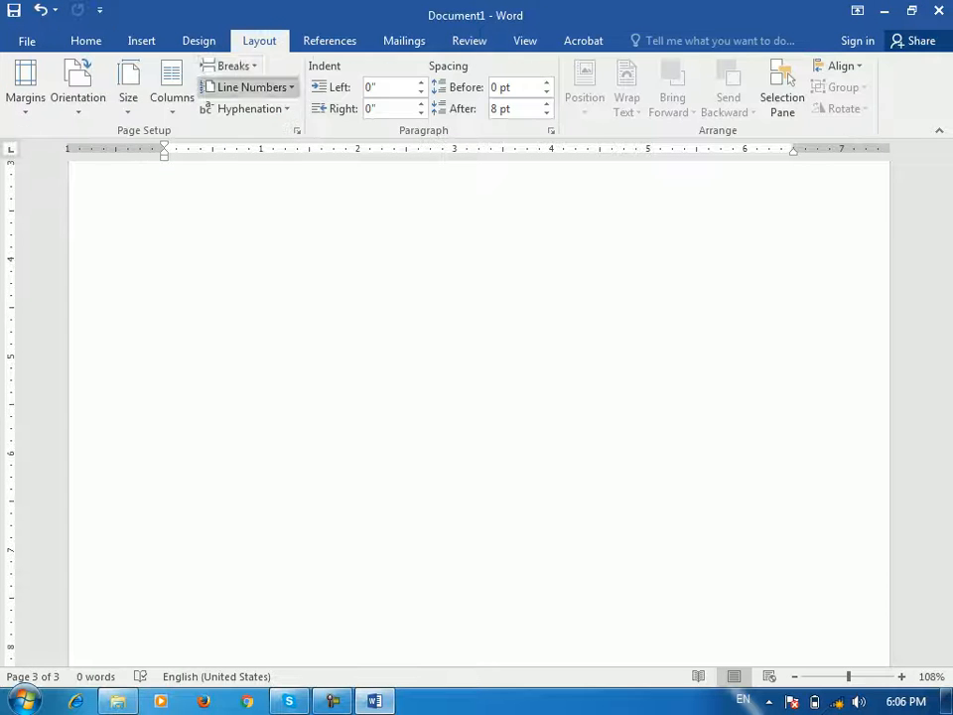
click(233, 65)
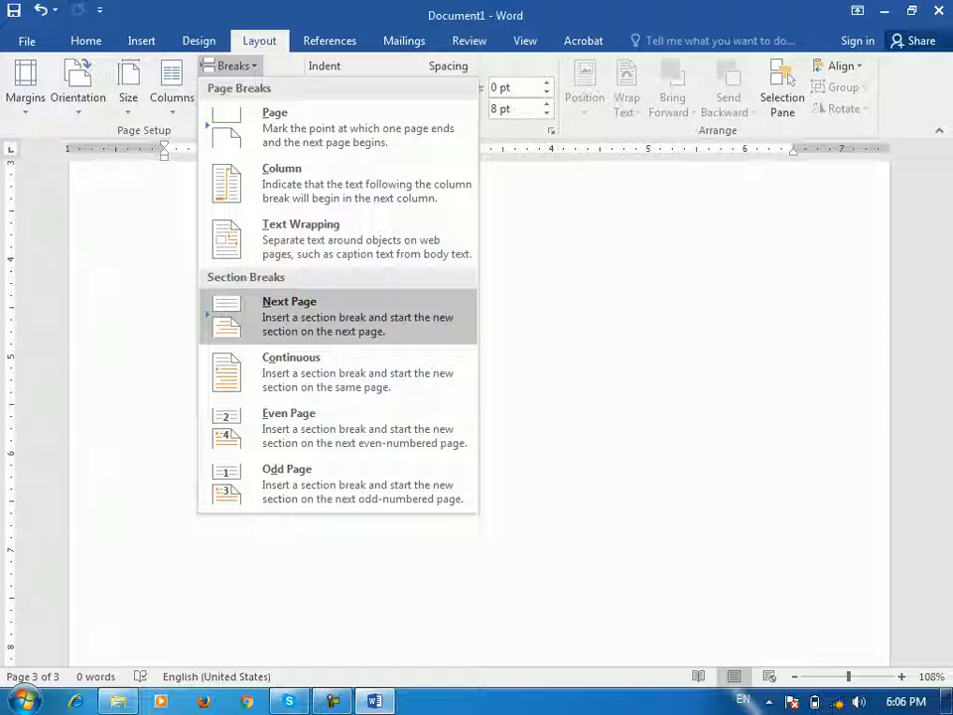
click(289, 315)
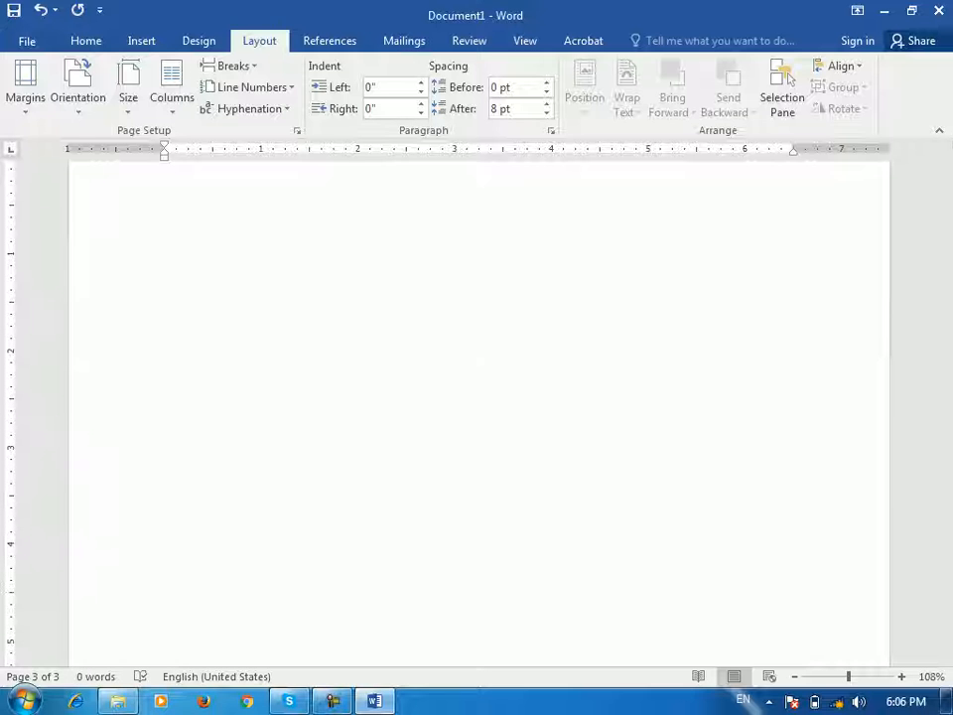
Open the third page's header, compare its section label with the first page's header, and close header editing
scroll(480, 412, up, 5)
double_click(166, 355)
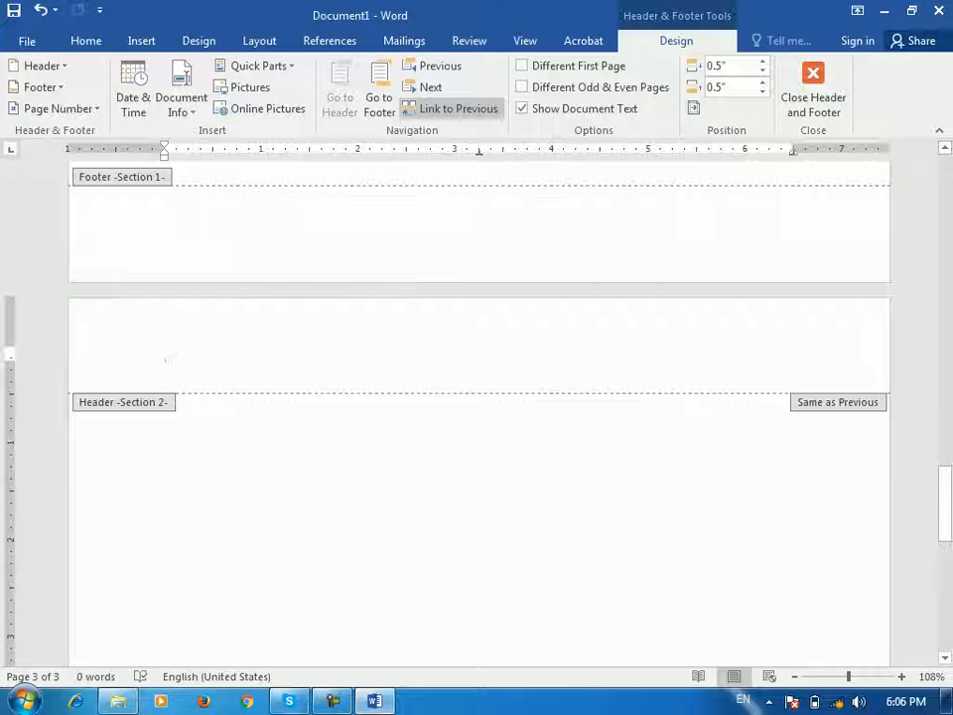
scroll(480, 412, up, 5)
scroll(480, 412, up, 15)
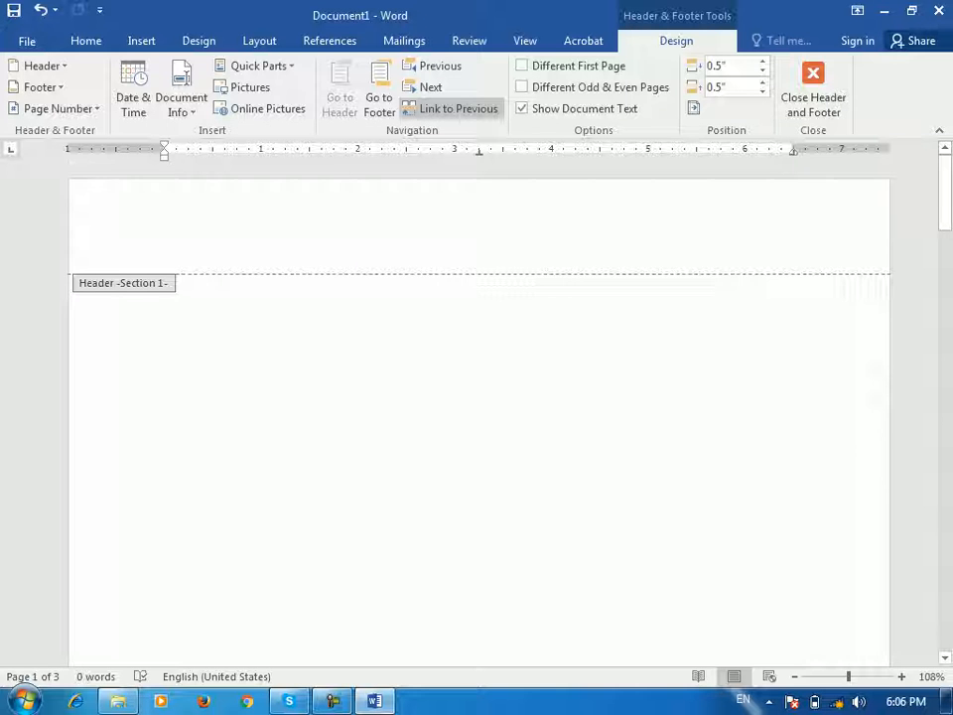
scroll(479, 413, down, 10)
scroll(480, 413, down, 10)
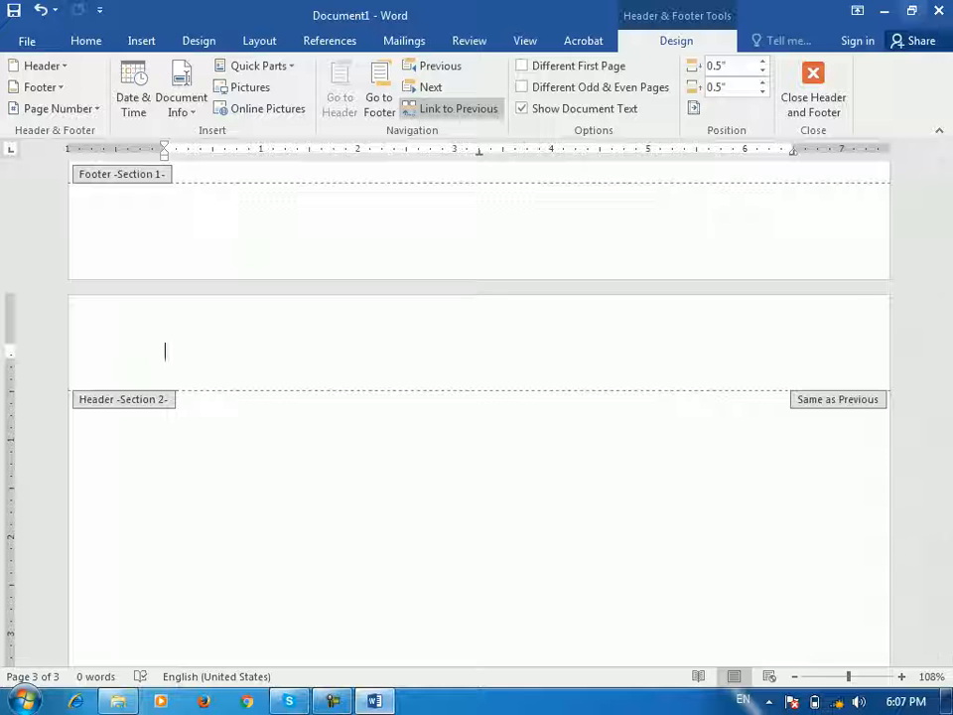
click(814, 91)
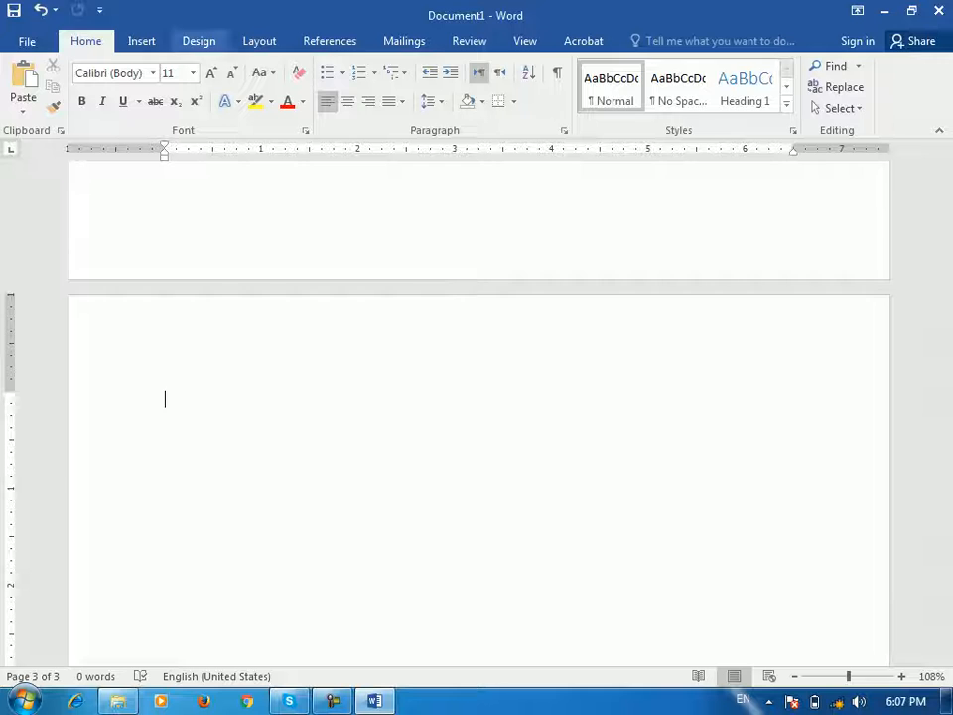
Insert two more page breaks after the third page's start to extend the second section
click(198, 41)
click(259, 41)
click(230, 66)
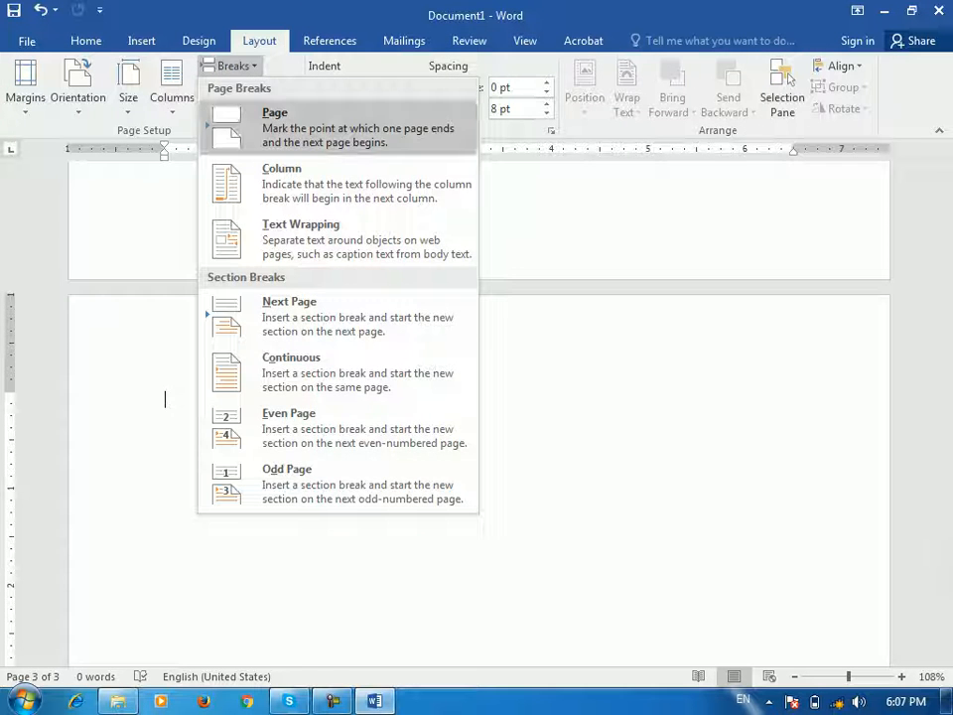
click(272, 111)
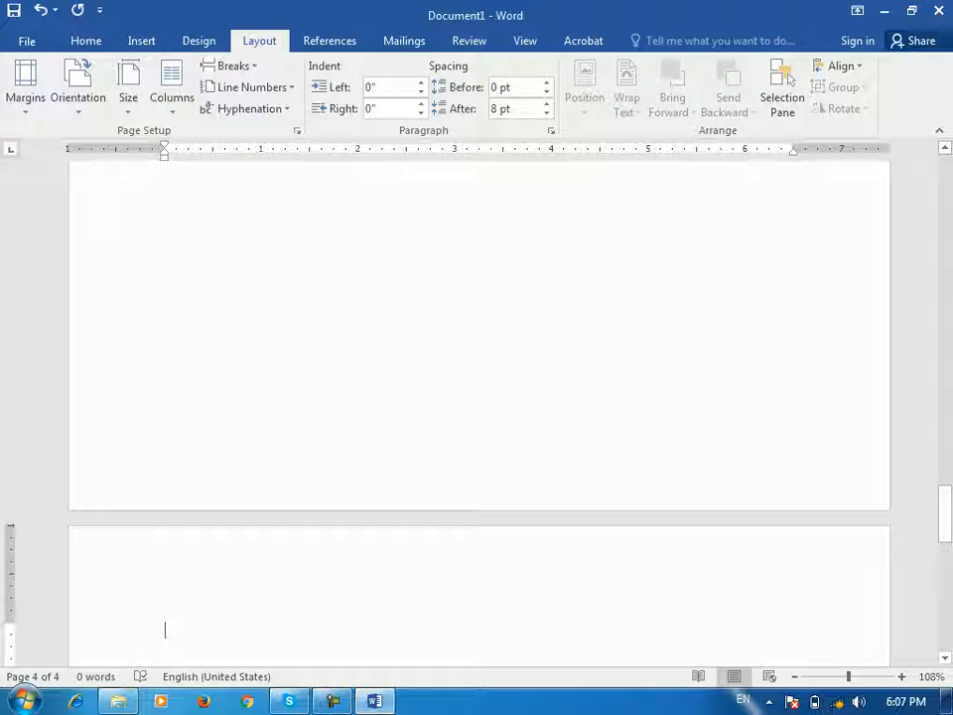
key(ctrl+Return)
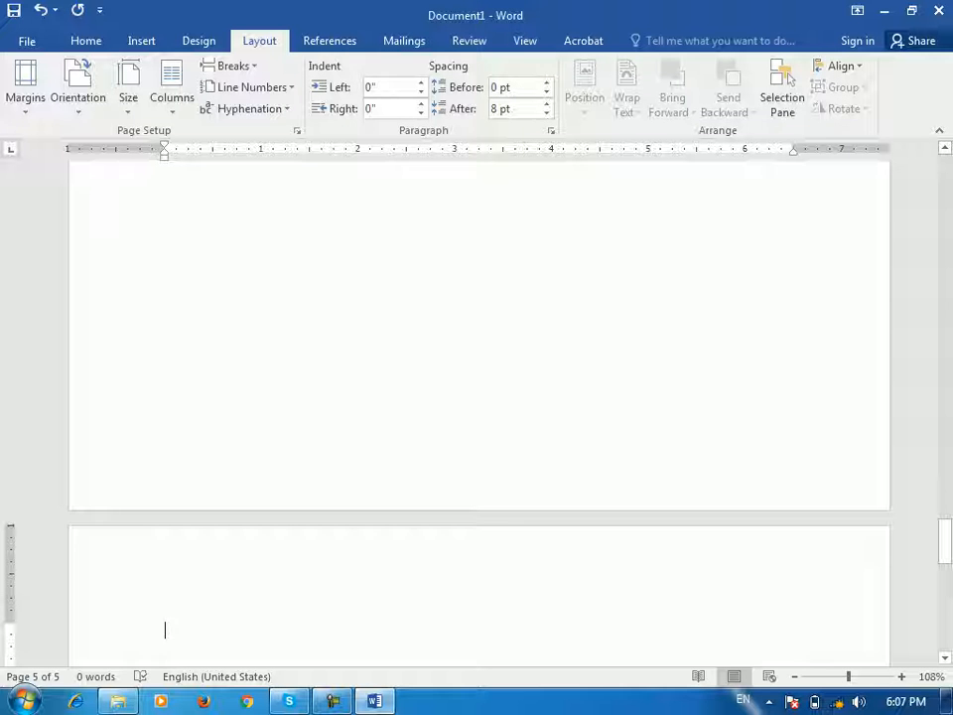
Open the last page's header, compare the section labels back to the second page, and close header editing
scroll(478, 417, down, 3)
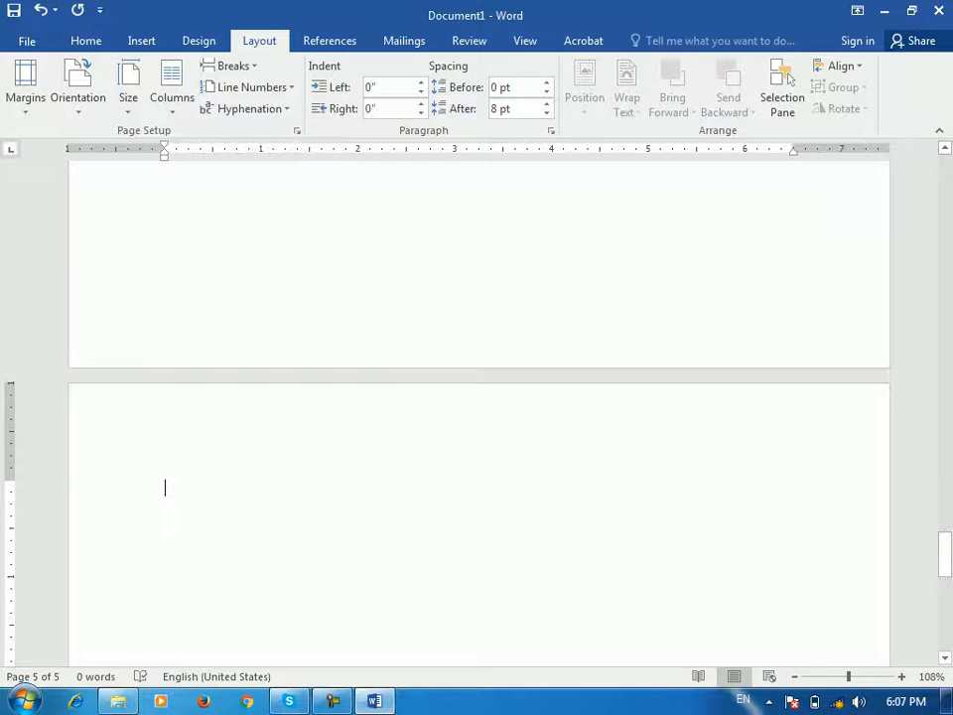
double_click(479, 432)
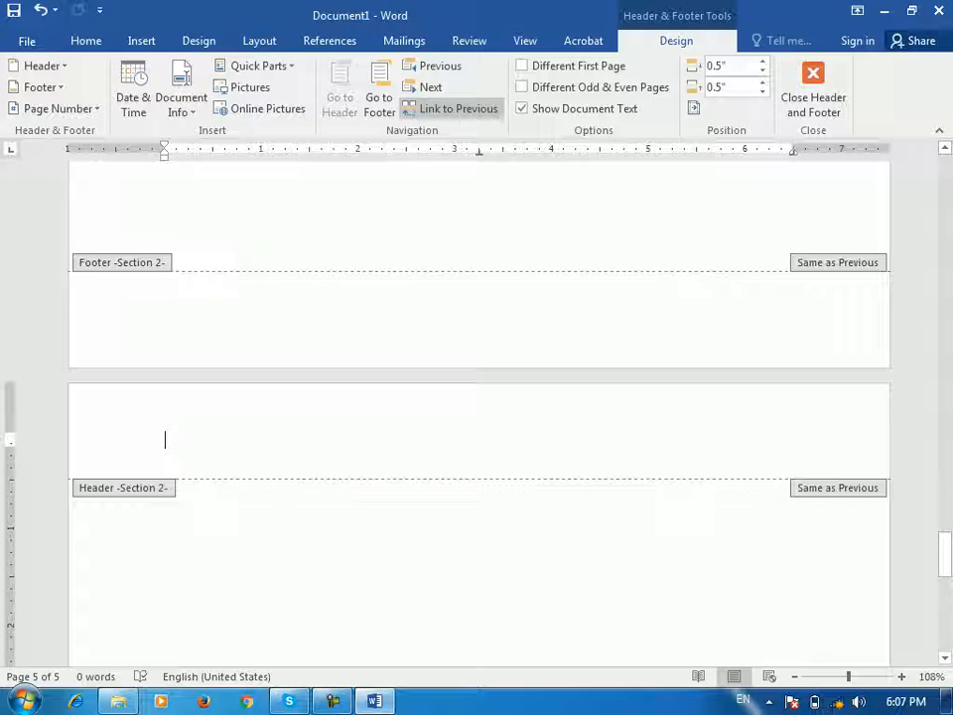
scroll(479, 407, up, 15)
scroll(478, 408, up, 10)
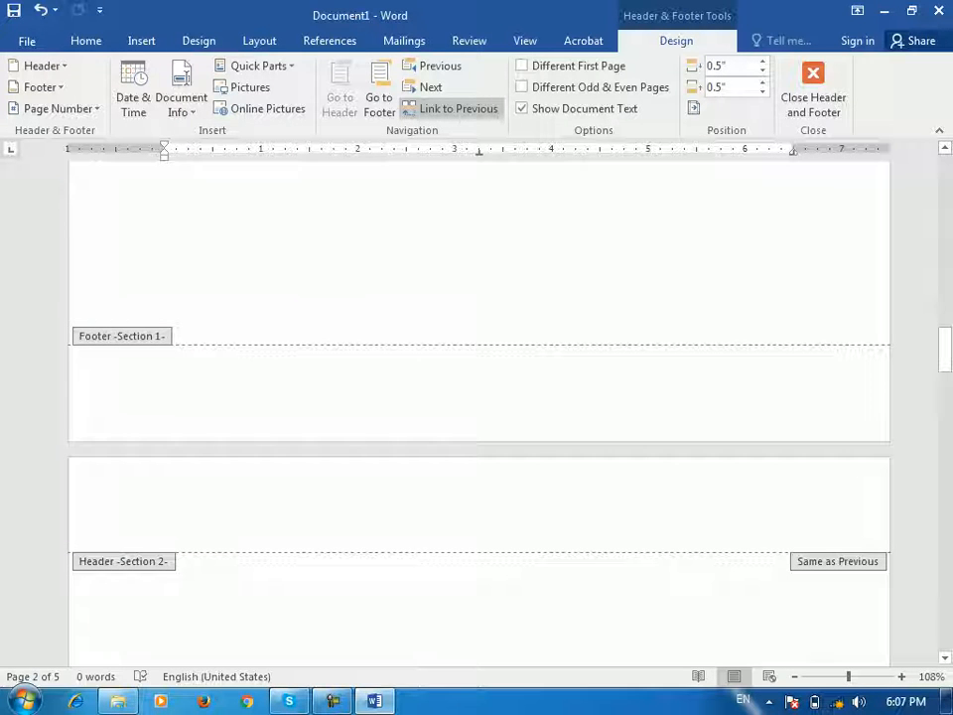
click(813, 90)
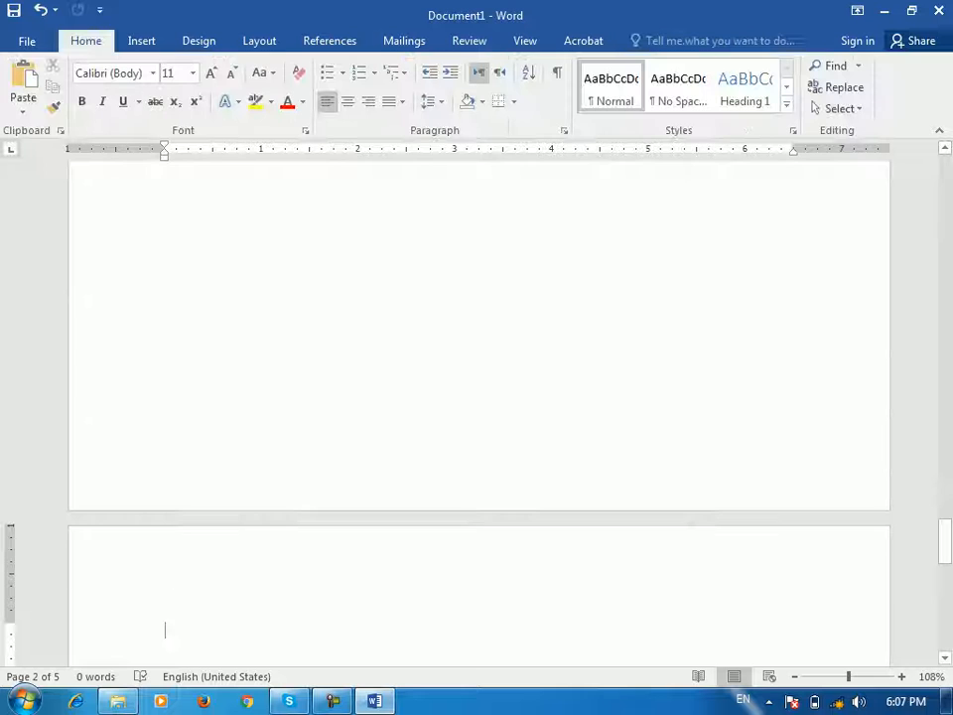
Try to insert a Continuous section break on the last page
drag(946, 540, 945, 629)
click(260, 41)
click(230, 66)
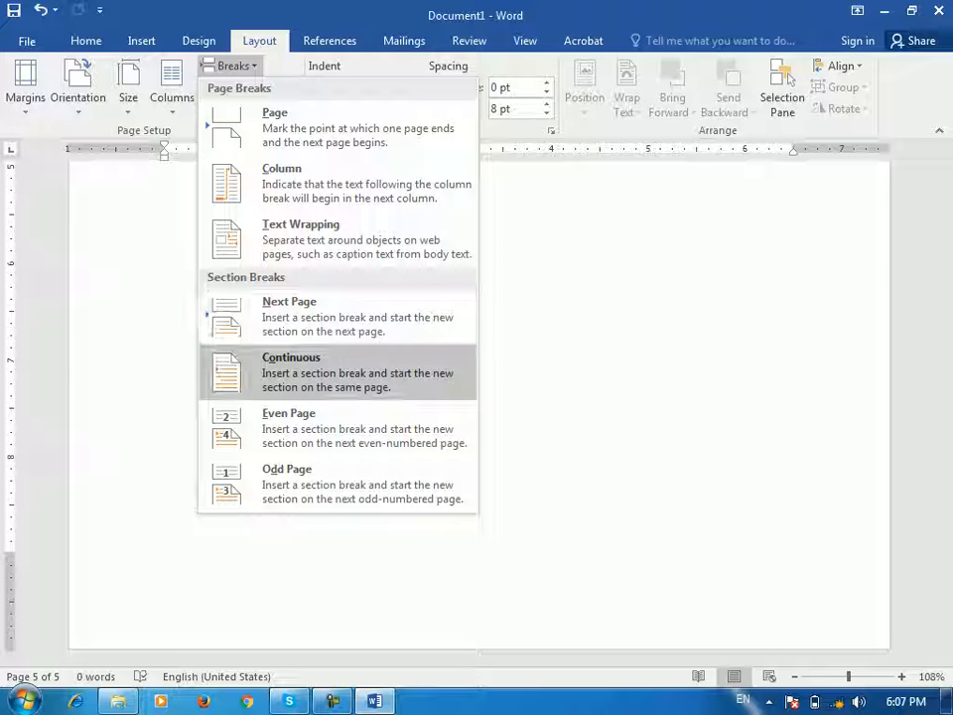
click(338, 373)
Enter the line "Barya institute of Information technology" at the start of the last page
scroll(480, 407, up, 3)
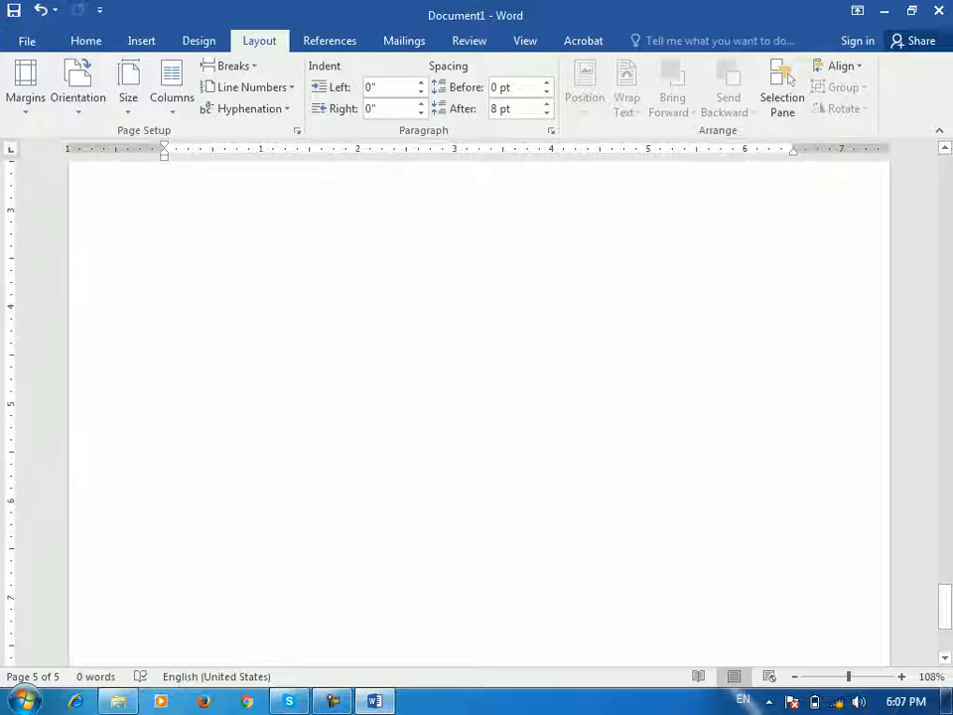
scroll(479, 407, up, 13)
scroll(480, 407, down, 5)
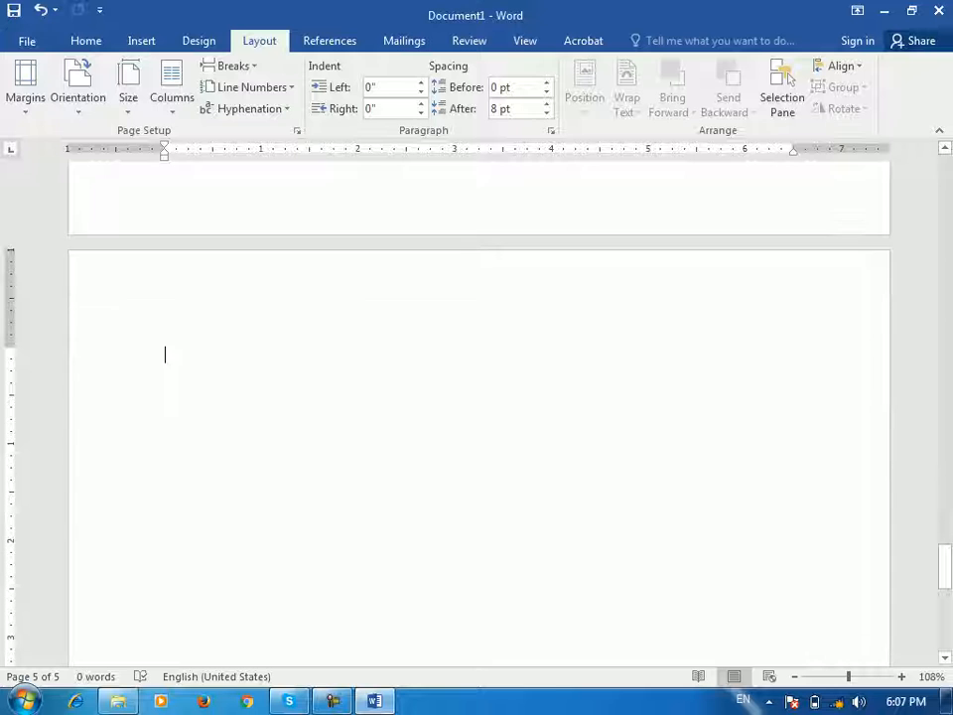
text(bary)
key(Return)
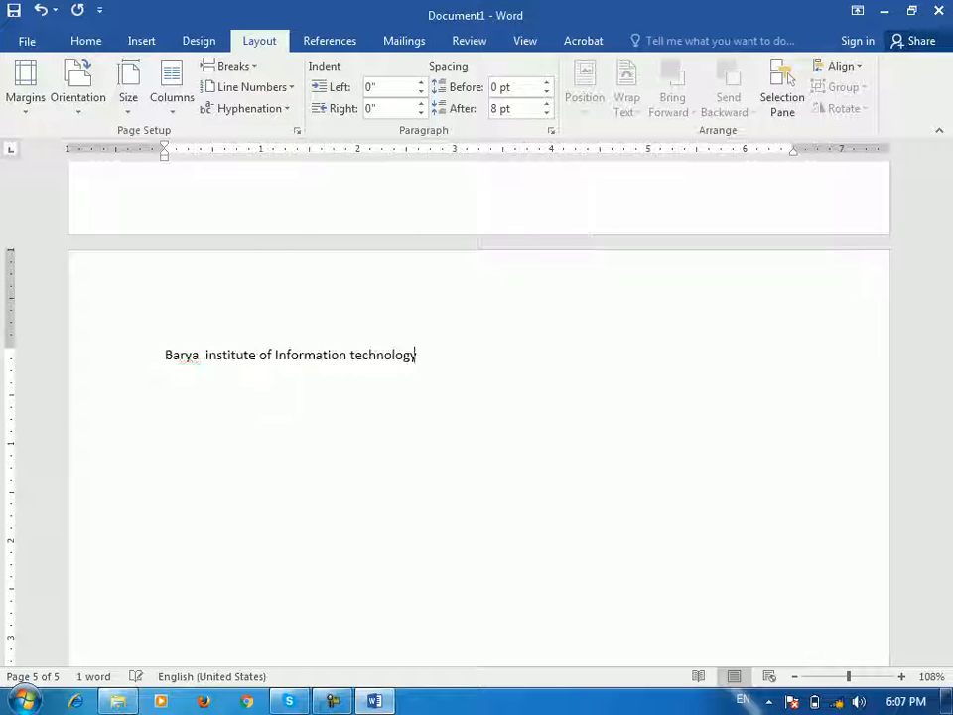
Copy the typed line and paste it 17 times in a row below it, leaving a blank line between
key(shift+Home)
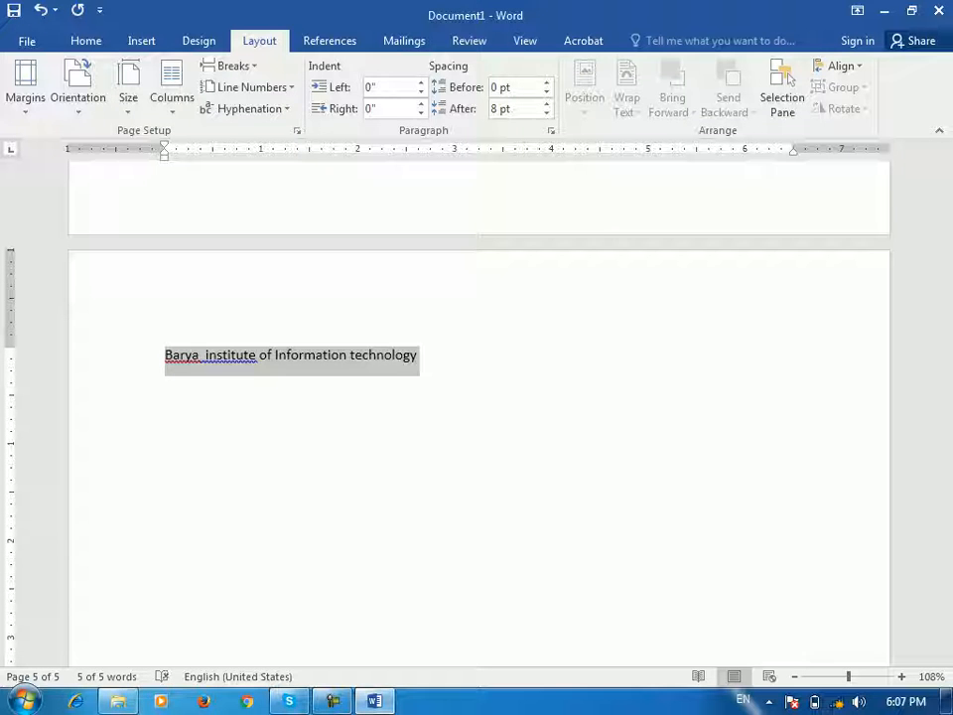
key(ctrl+c)
key(End)
key(Return)
key(Return)
key(ctrl+v)
key(ctrl+v)
key(ctrl+v)
key(ctrl+v)
key(ctrl+v)
key(ctrl+v)
key(ctrl+v)
key(ctrl+v)
key(ctrl+v)
key(ctrl+v)
key(ctrl+v)
key(ctrl+v)
key(ctrl+v)
key(ctrl+v)
key(ctrl+v)
key(ctrl+v)
key(ctrl+v)
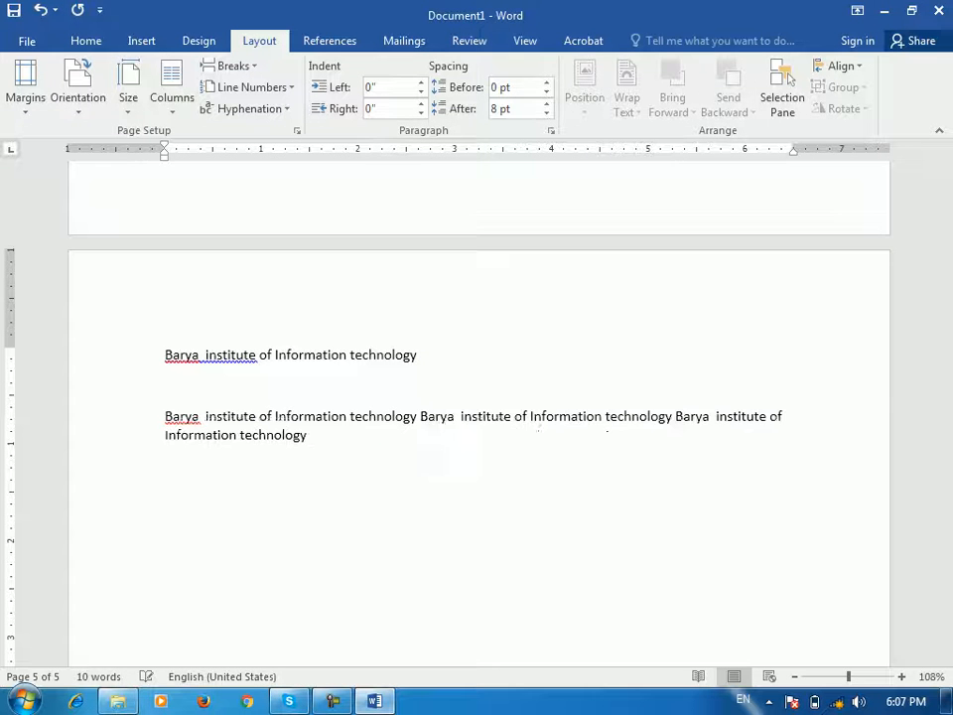
Start two new paragraphs below the pasted text and insert a Continuous section break there
scroll(477, 397, down, 5)
key(Return)
key(Return)
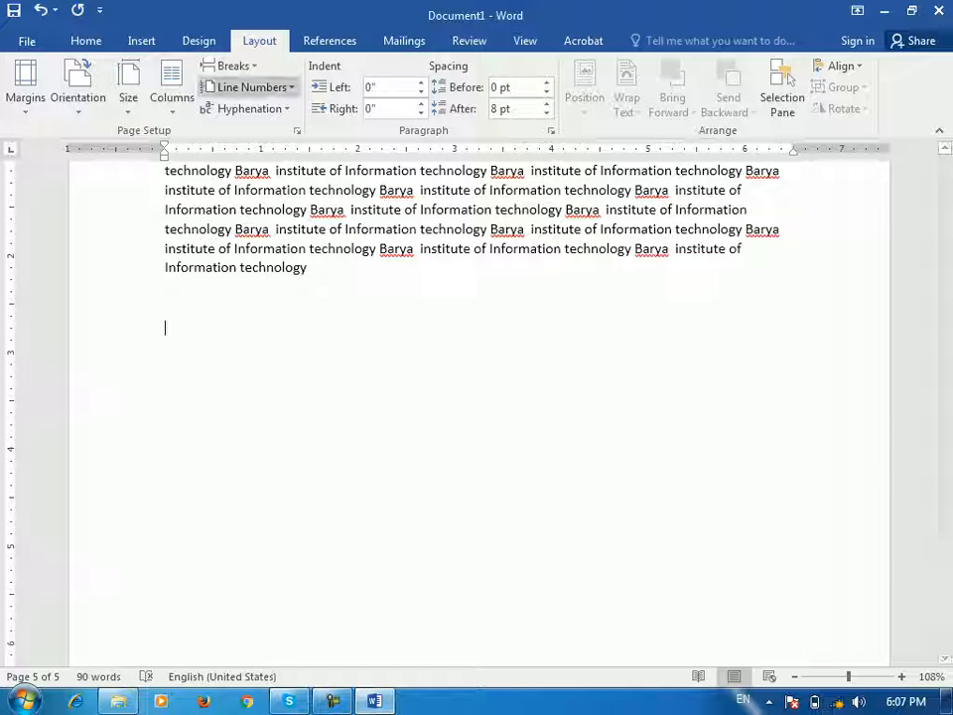
click(231, 65)
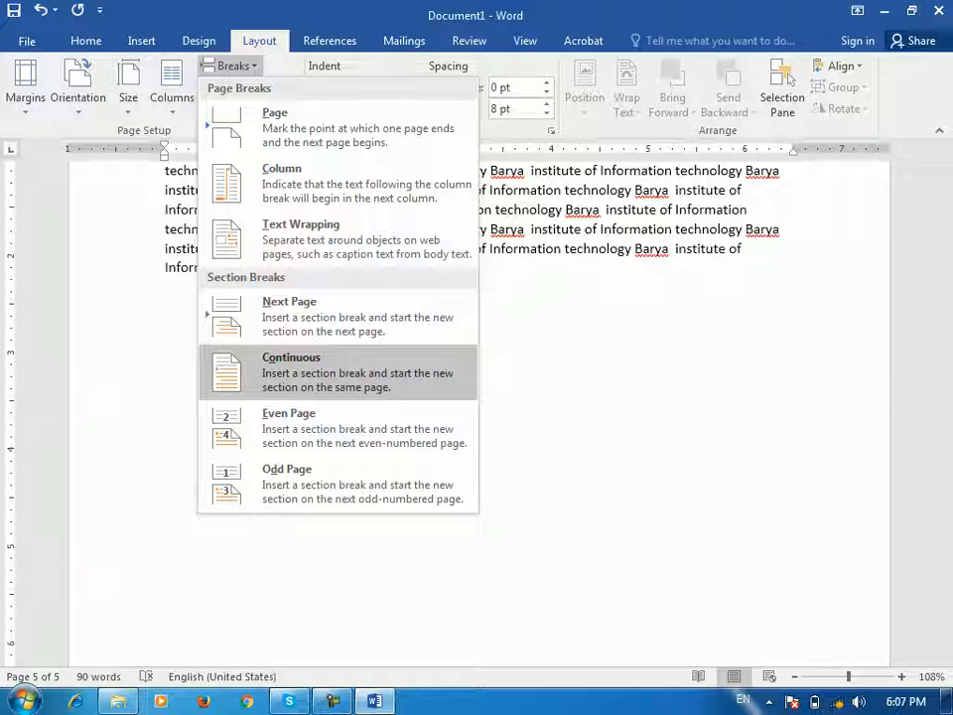
click(337, 373)
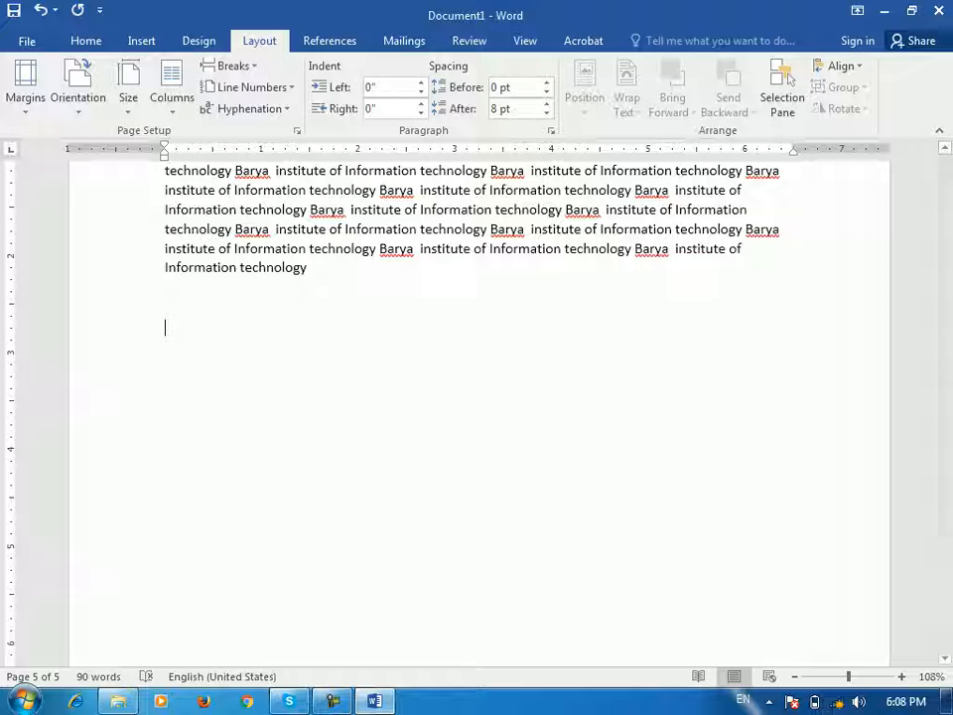
click(248, 108)
click(250, 86)
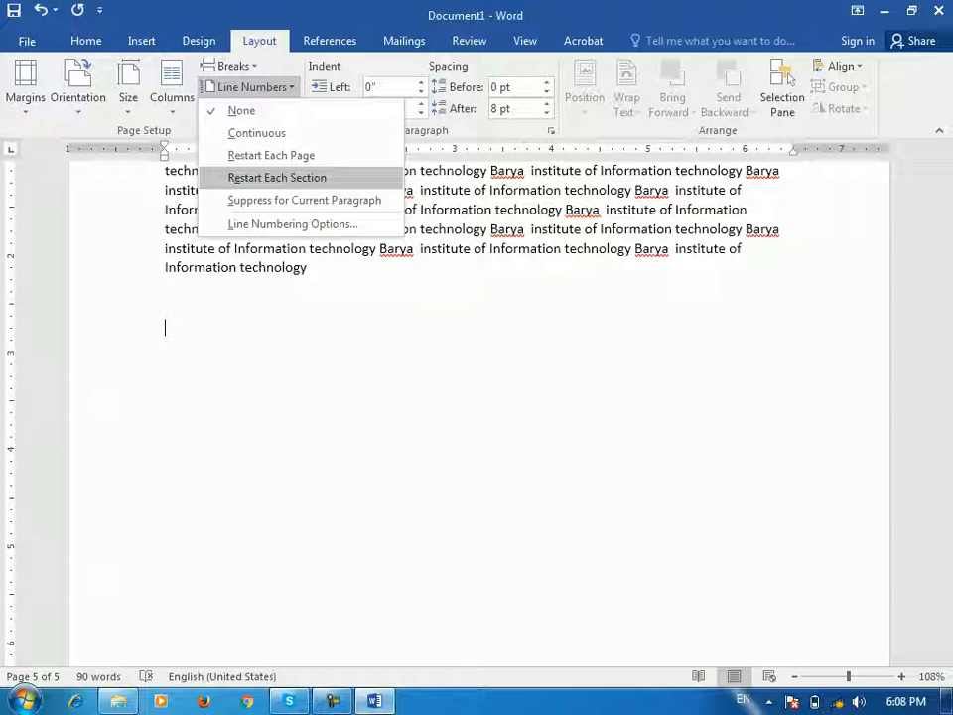
click(476, 338)
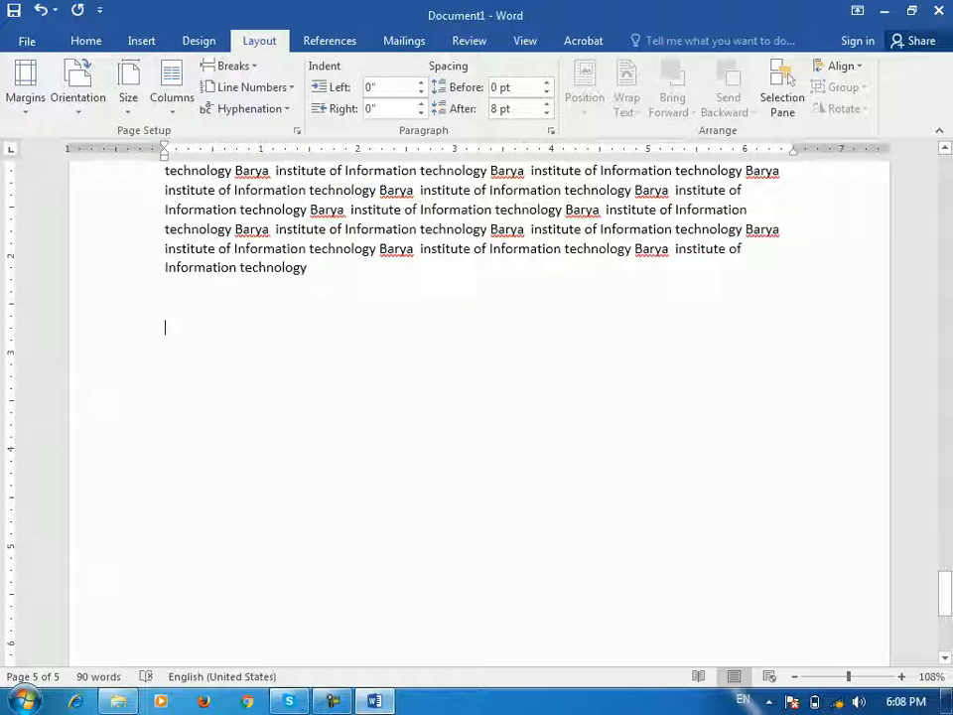
Paste the copied line 13 times in a row below the Continuous section break on the last page
key(ctrl+v)
key(ctrl+v)
key(ctrl+v)
key(ctrl+v)
key(ctrl+v)
key(ctrl+v)
key(ctrl+v)
key(ctrl+v)
key(ctrl+v)
key(ctrl+v)
key(ctrl+v)
key(ctrl+v)
key(ctrl+v)
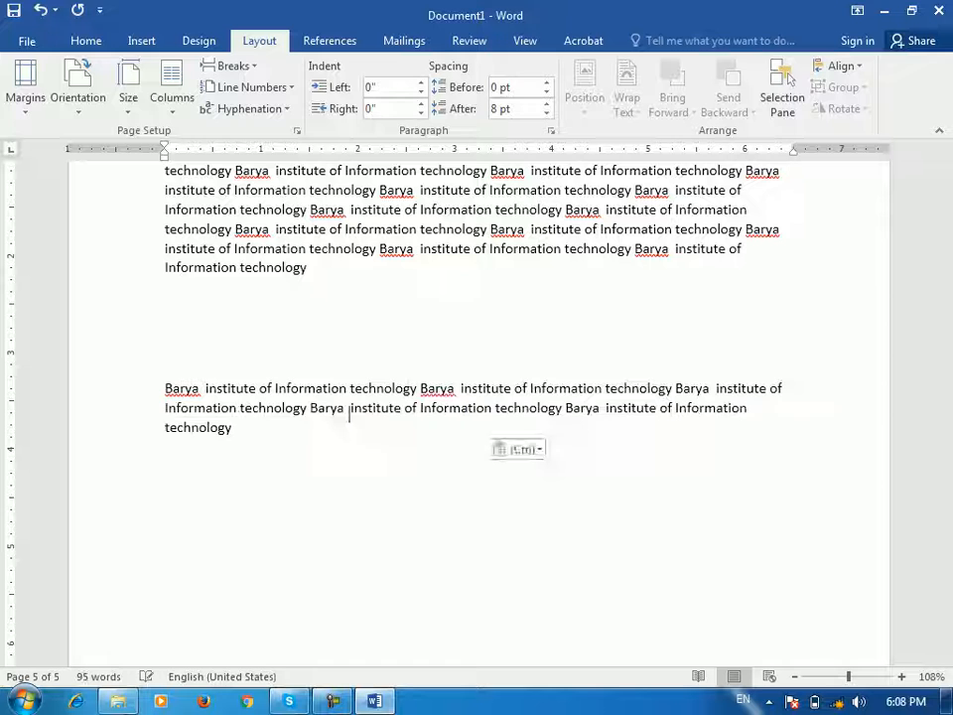
Turn on Continuous line numbering and check how the numbers run across the last pages
click(251, 87)
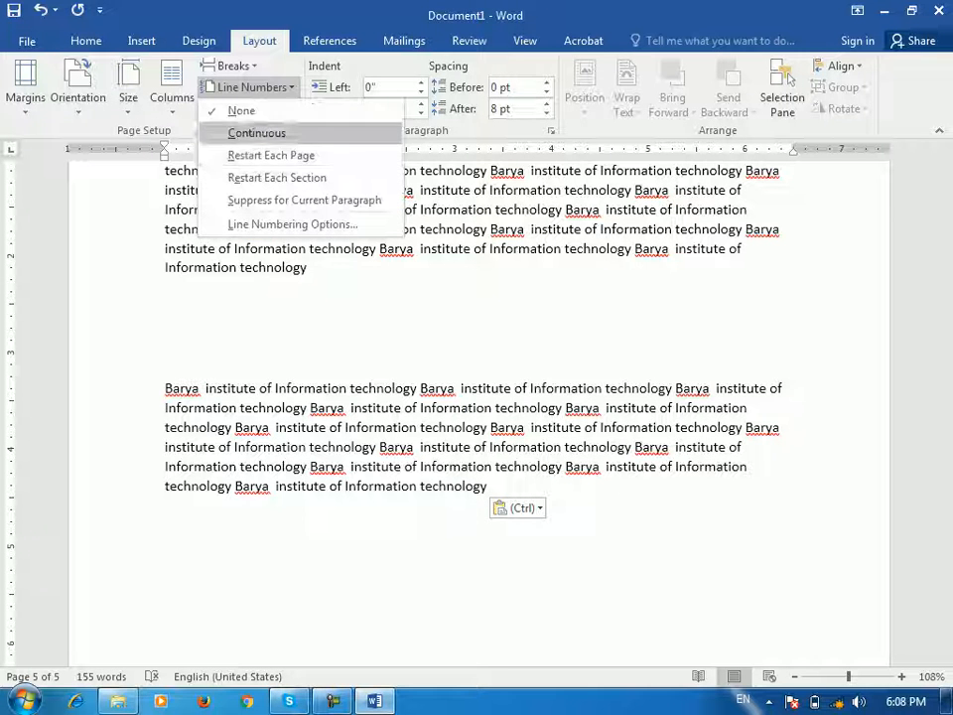
click(256, 132)
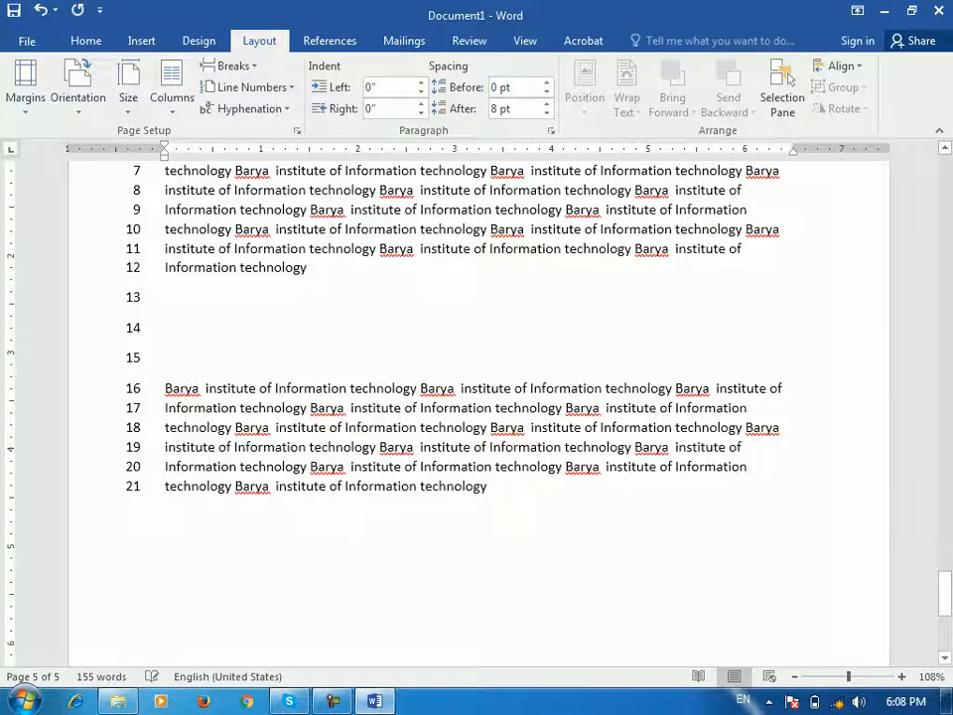
scroll(331, 419, up, 3)
scroll(477, 417, up, 6)
scroll(477, 417, down, 6)
scroll(476, 417, up, 2)
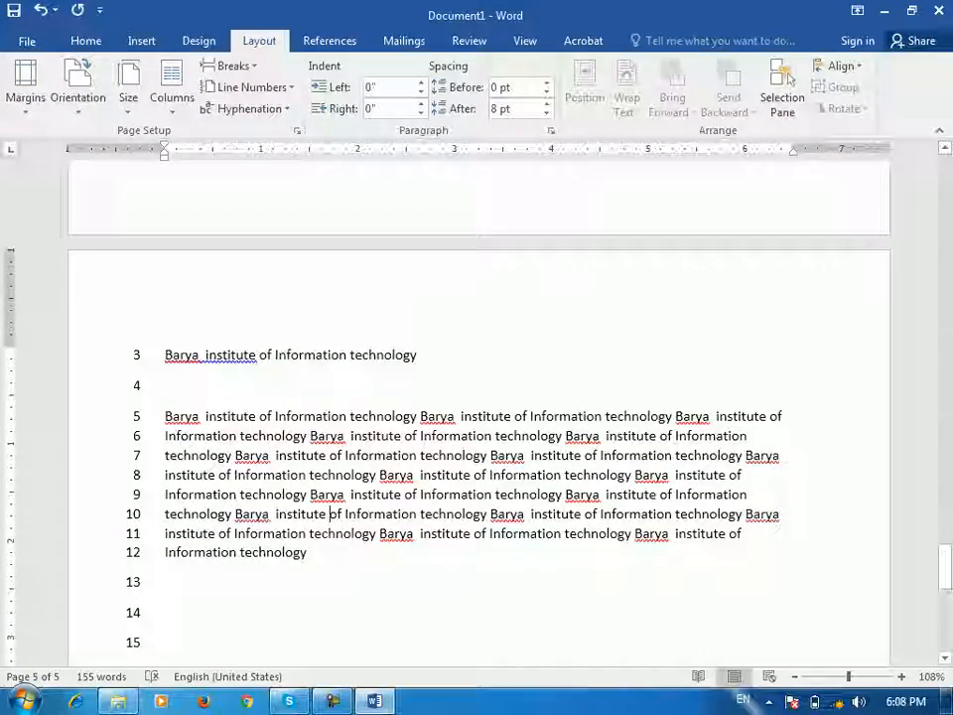
Paste the copied line 16 times in a row at the start of the first page
scroll(477, 417, up, 15)
scroll(477, 417, up, 15)
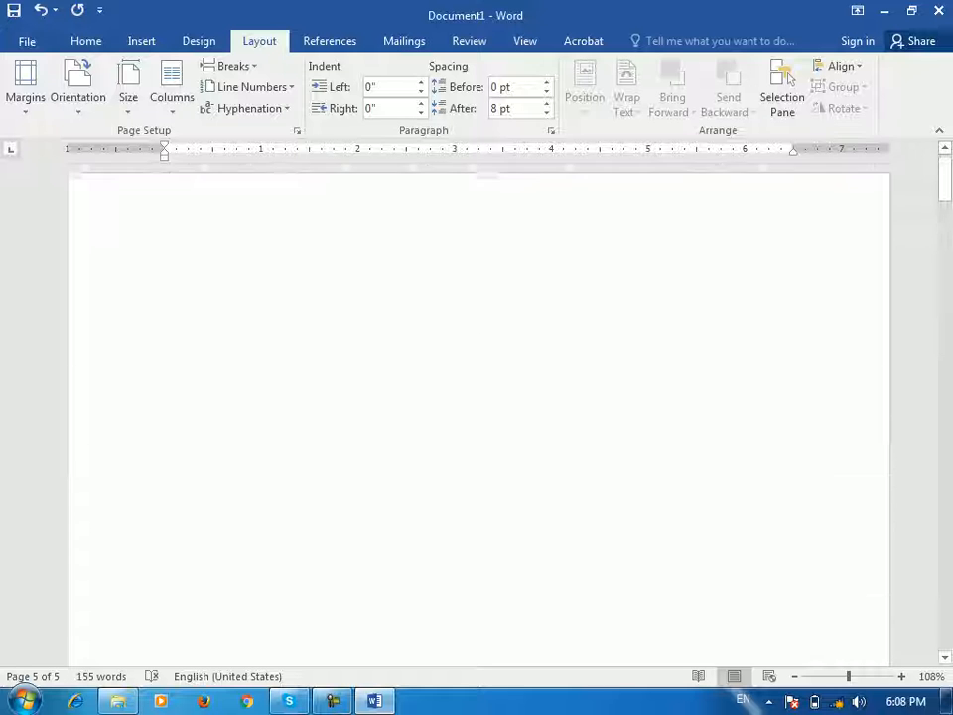
key(ctrl+v)
key(ctrl+v)
key(ctrl+v)
key(ctrl+v)
key(ctrl+v)
key(ctrl+v)
key(ctrl+v)
key(ctrl+v)
key(ctrl+v)
key(ctrl+v)
key(ctrl+v)
key(ctrl+v)
key(ctrl+v)
key(ctrl+v)
key(ctrl+v)
key(ctrl+v)
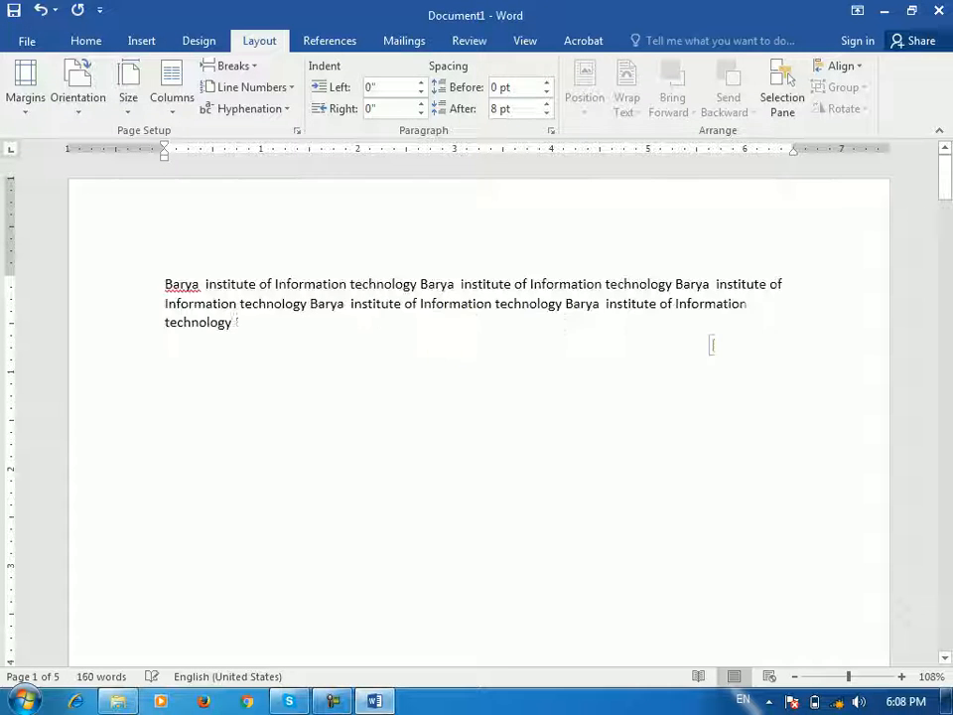
Set line numbering to Restart Each Section for the section holding the second text block on the last page
scroll(477, 417, down, 20)
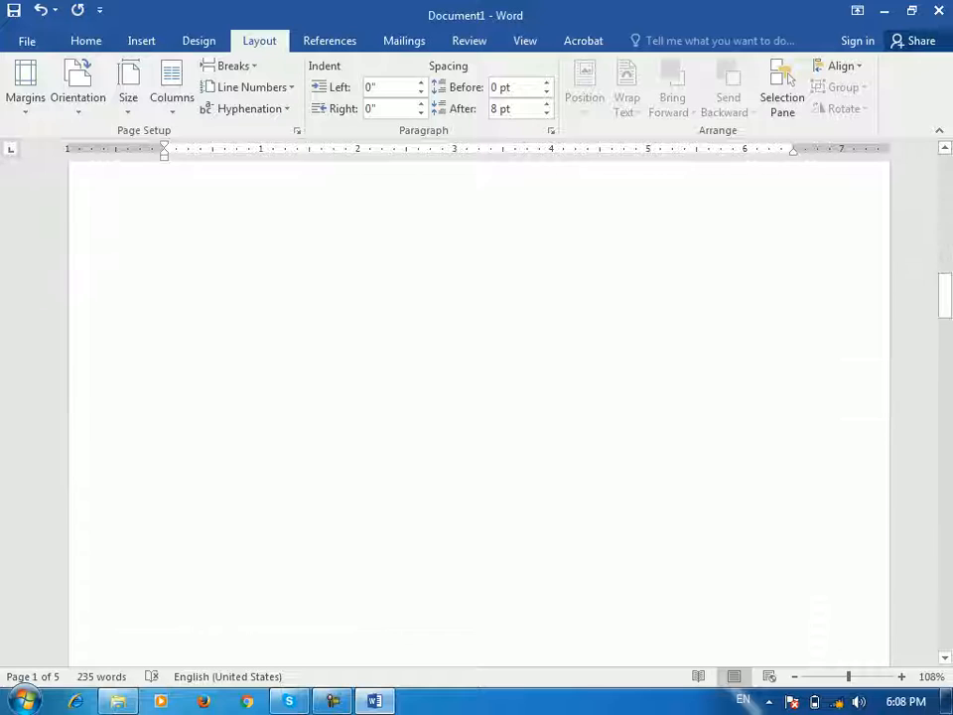
scroll(477, 417, down, 15)
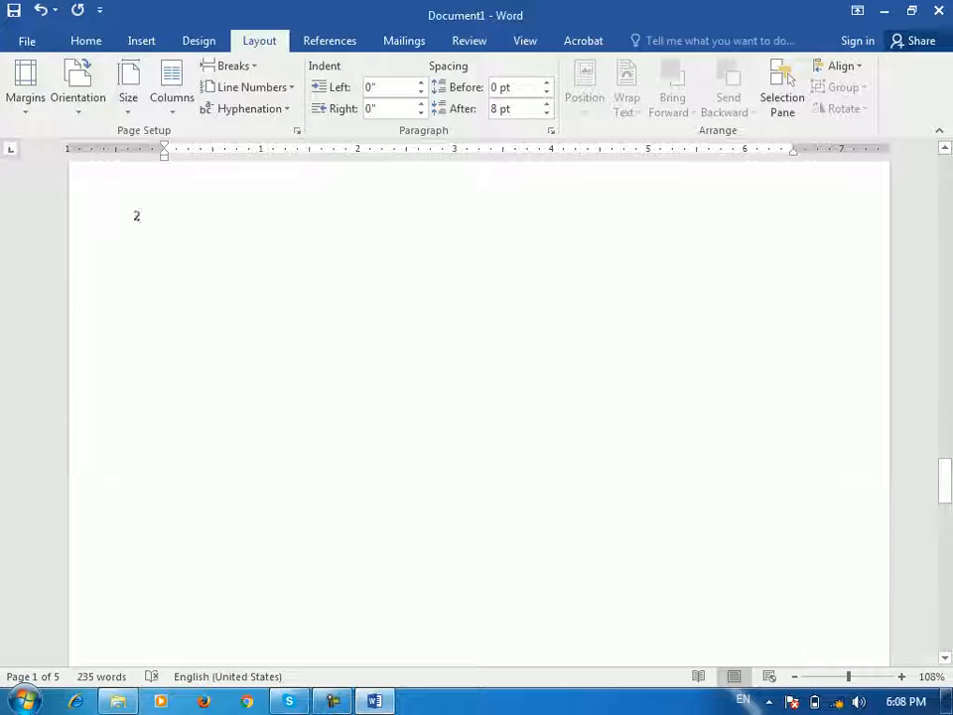
scroll(476, 397, down, 7)
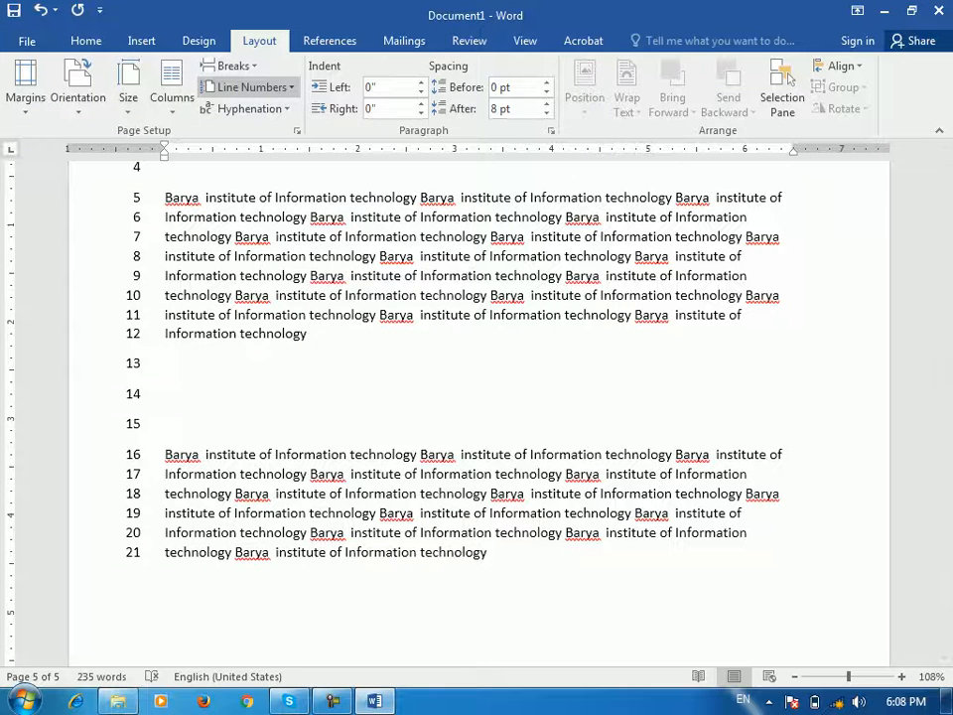
click(234, 65)
click(260, 364)
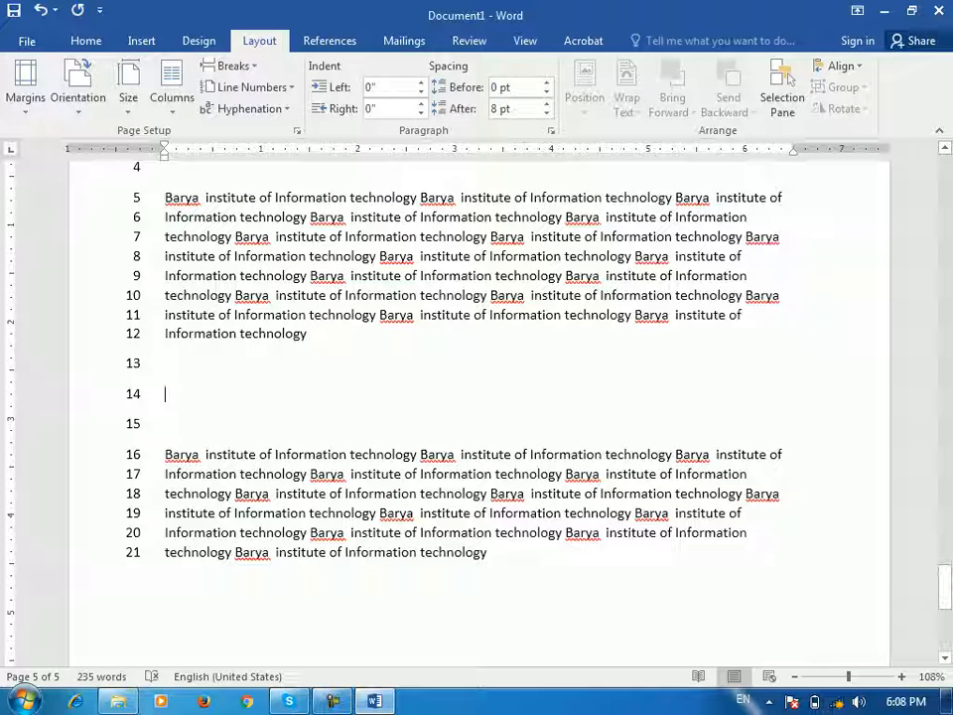
click(250, 86)
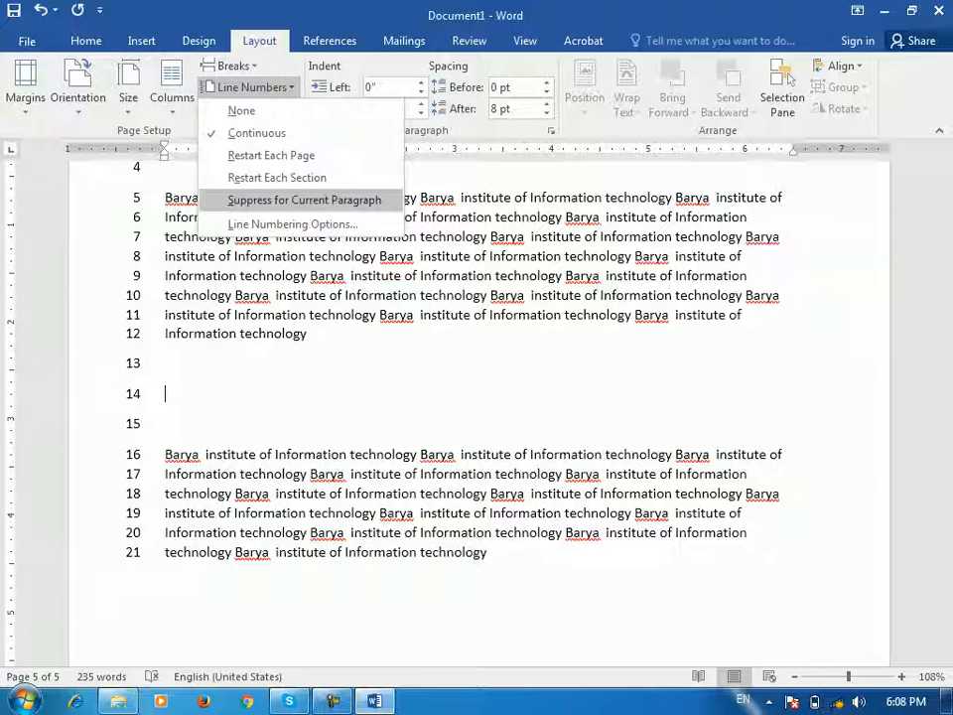
click(277, 177)
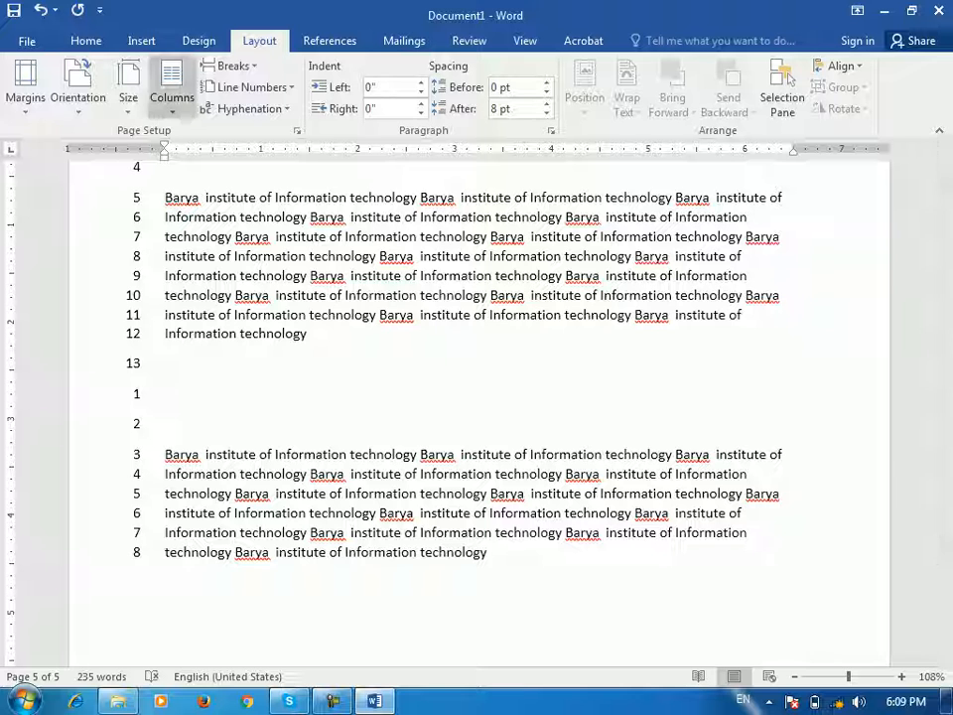
Start a new paragraph after the last line of the second text block
click(232, 66)
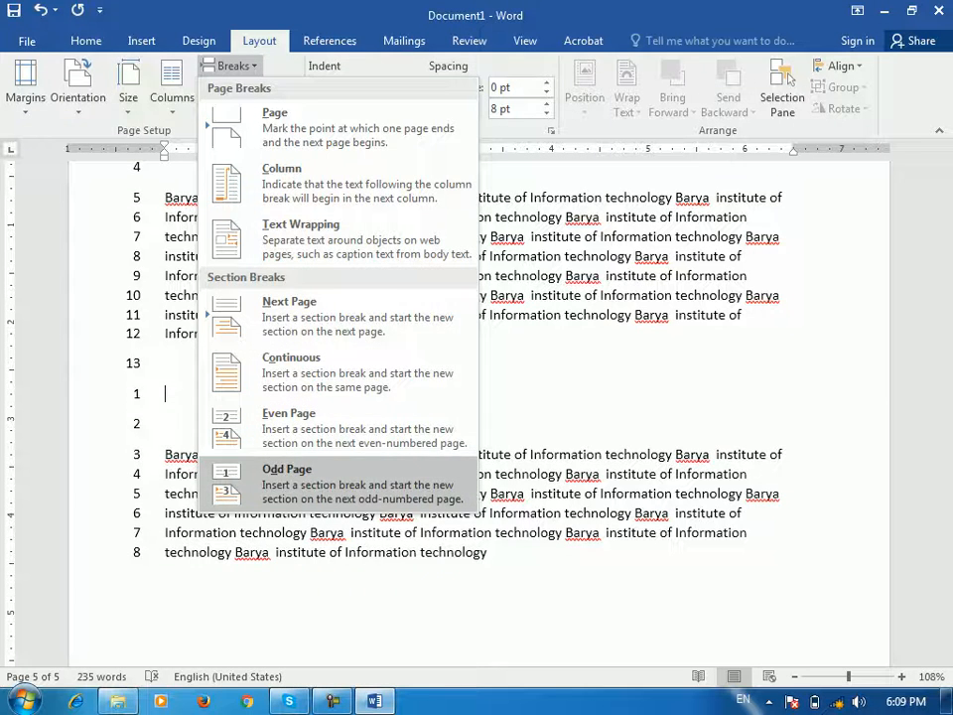
click(287, 481)
scroll(478, 413, down, 1)
scroll(478, 413, up, 2)
click(488, 411)
key(Return)
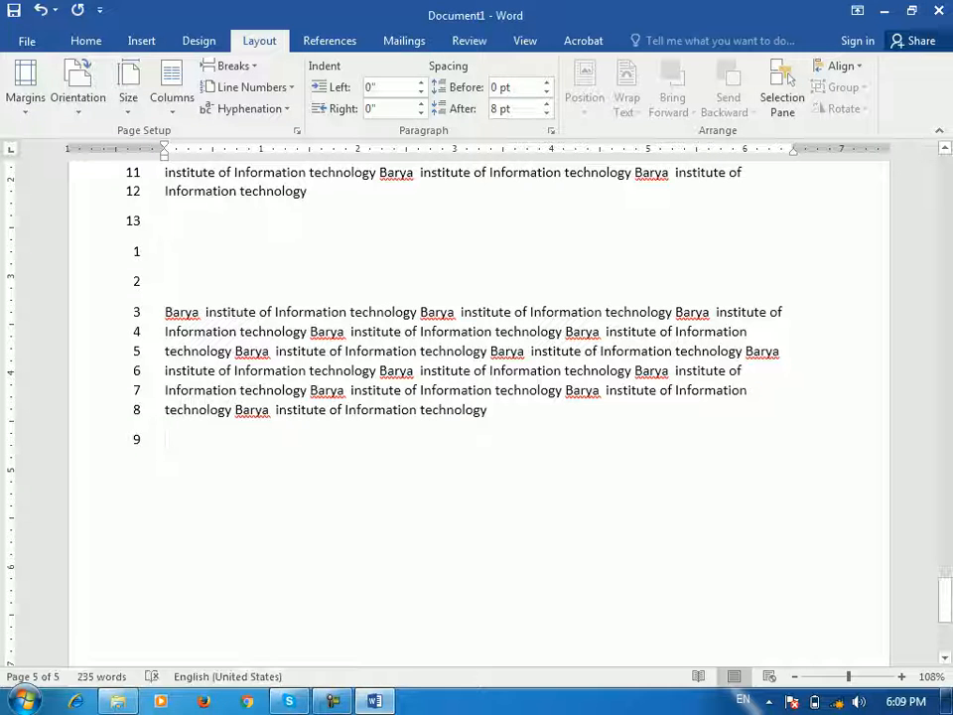
Try an Odd Page section break at the new paragraph, checking the new page's header section before undoing it
click(231, 65)
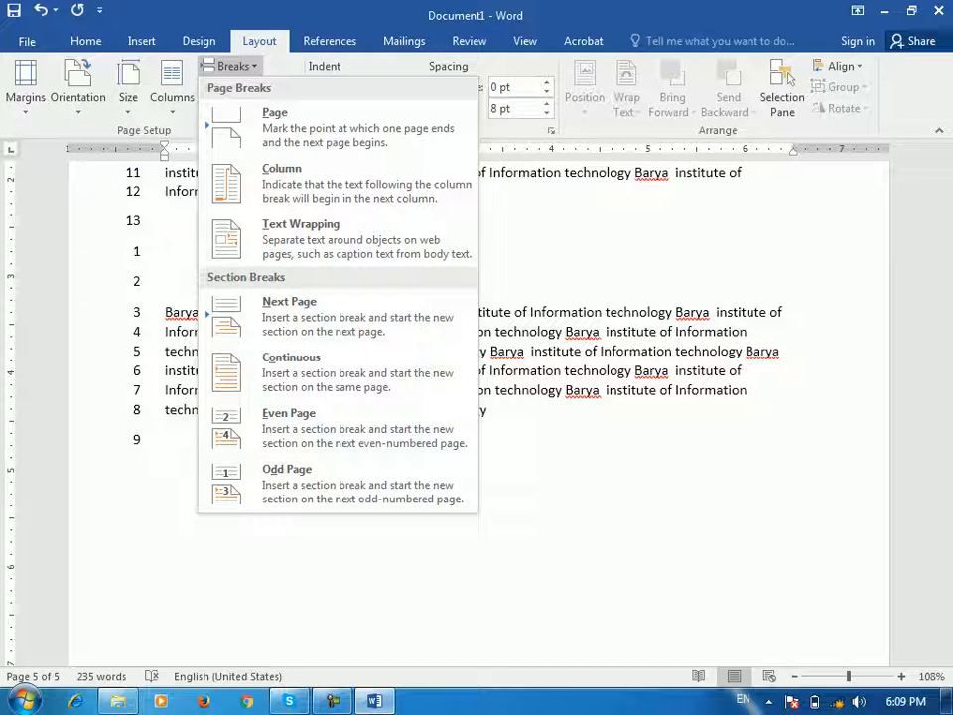
key(Return)
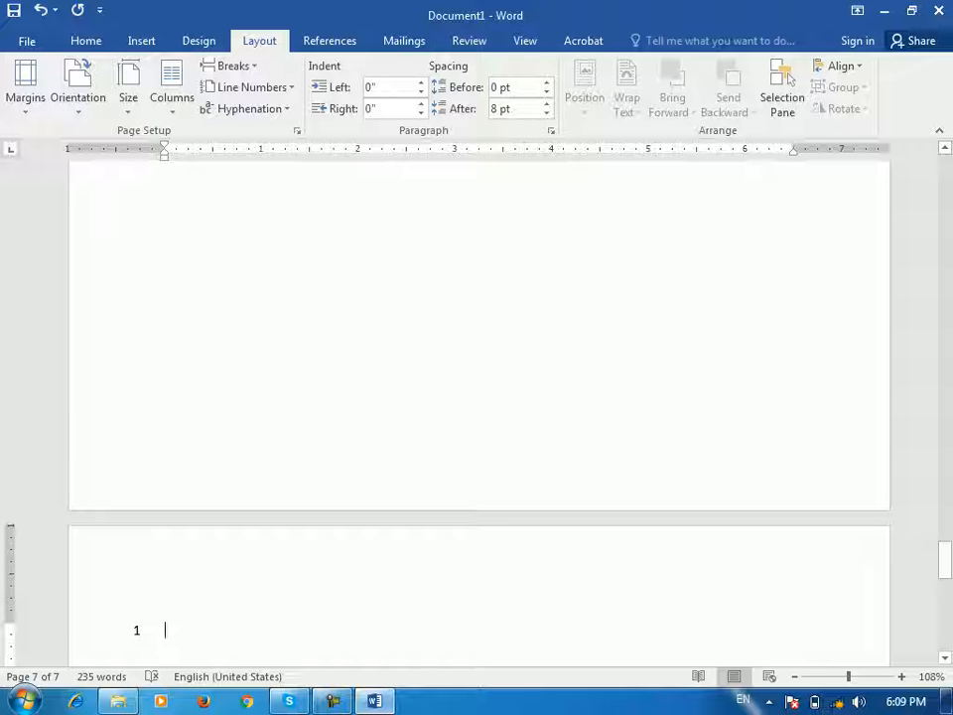
double_click(165, 582)
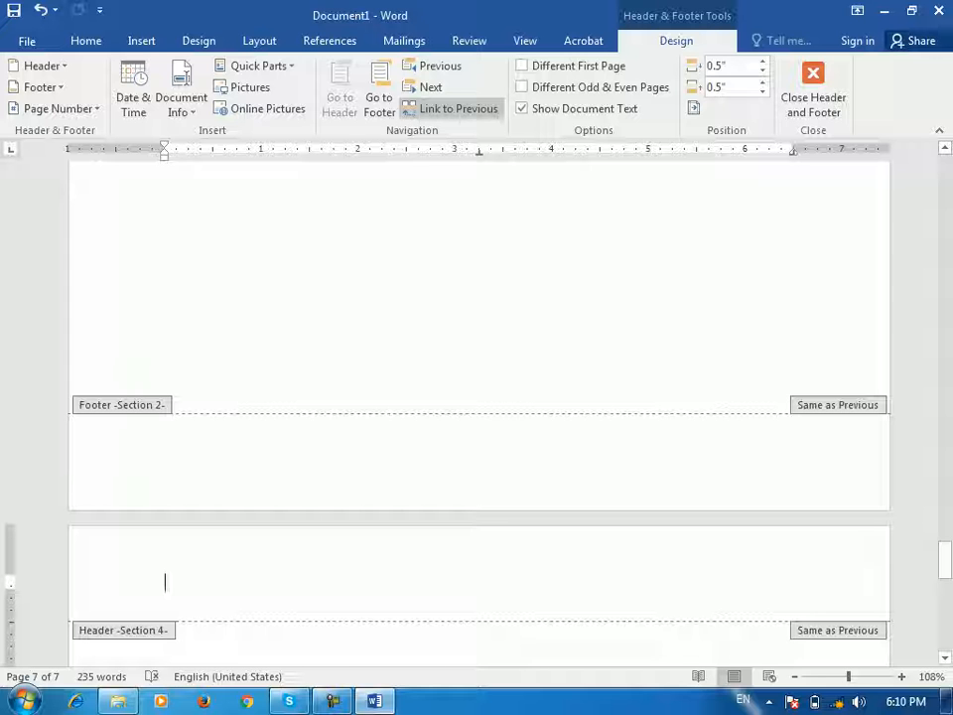
click(814, 87)
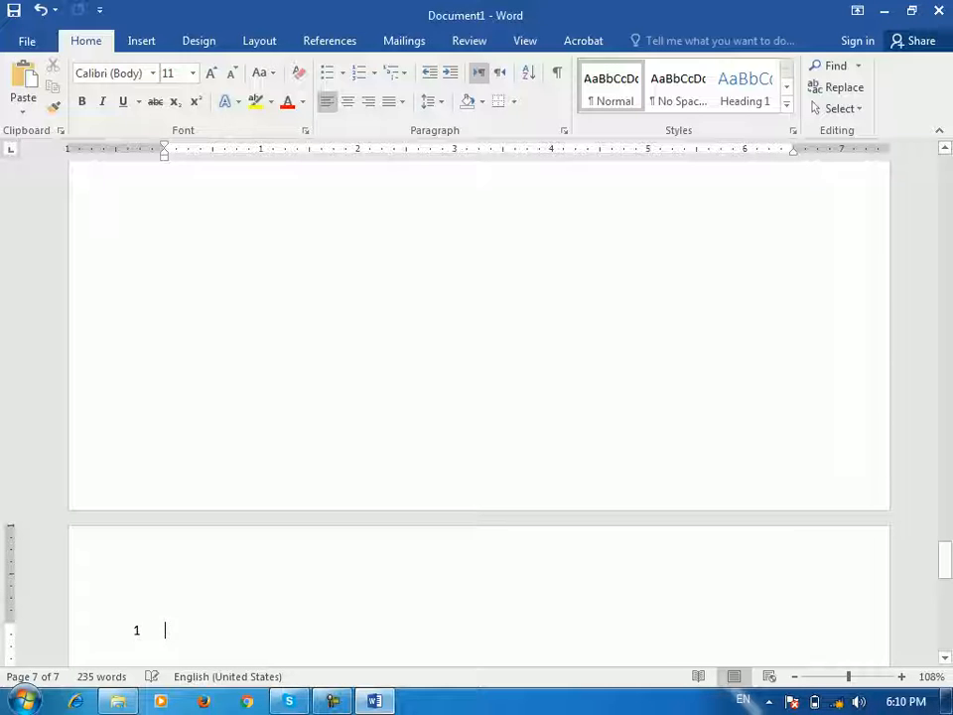
scroll(477, 398, down, 5)
scroll(477, 397, up, 6)
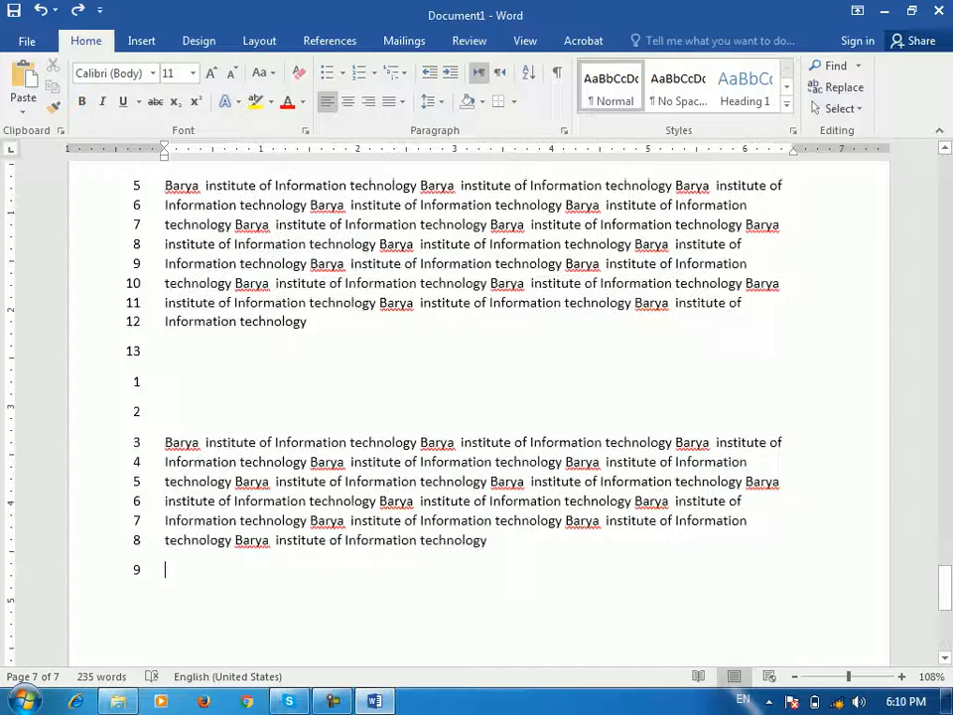
Insert a page break at the empty last paragraph and an Even Page section break after it
click(259, 40)
click(231, 66)
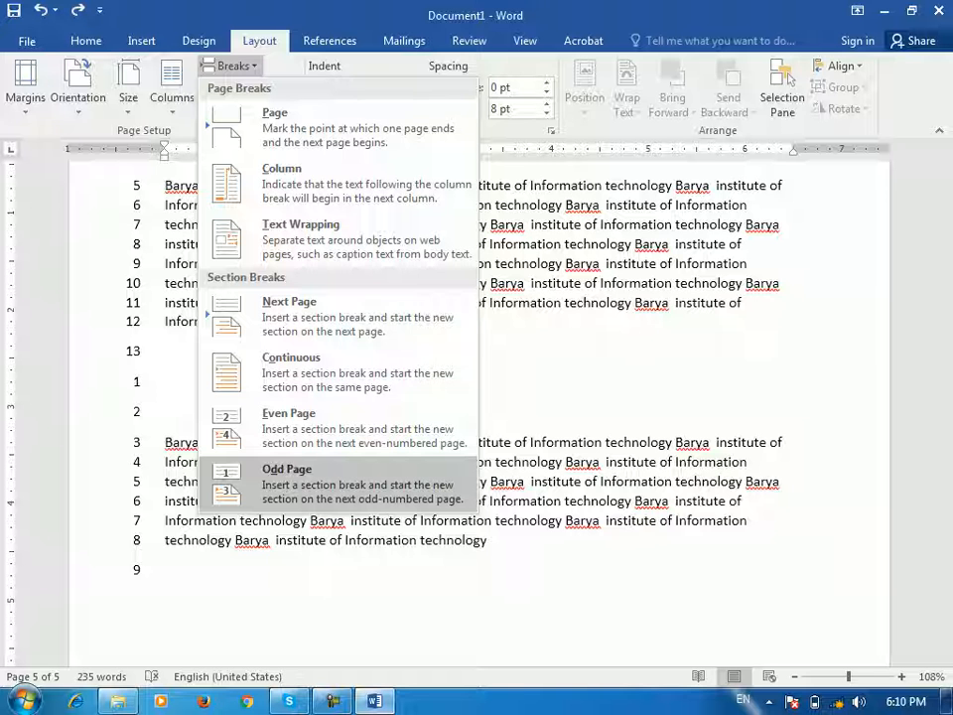
click(289, 316)
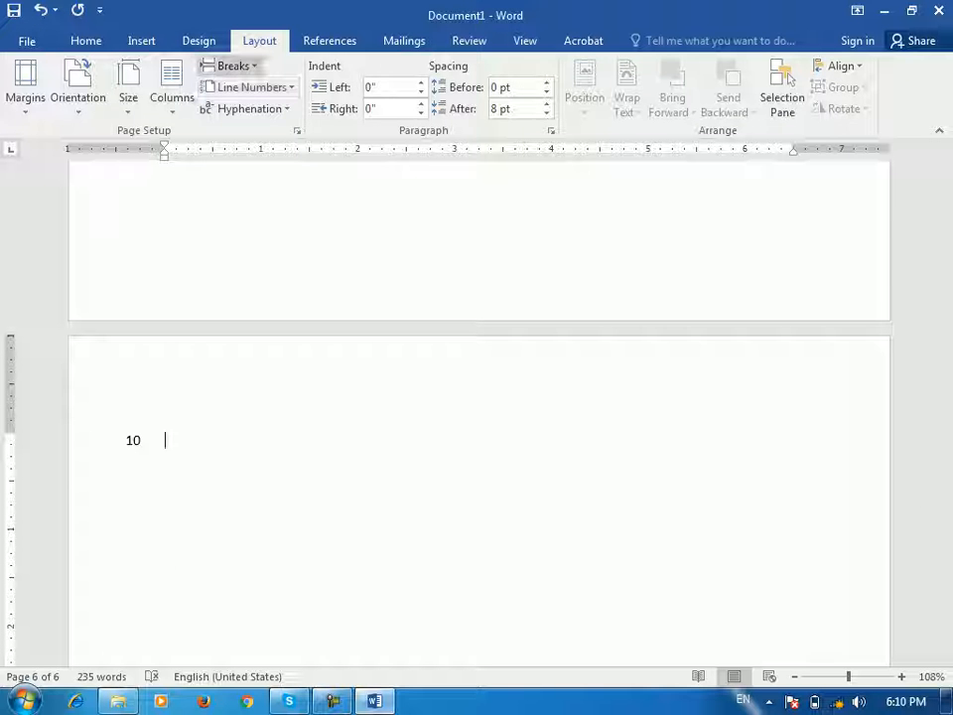
click(232, 65)
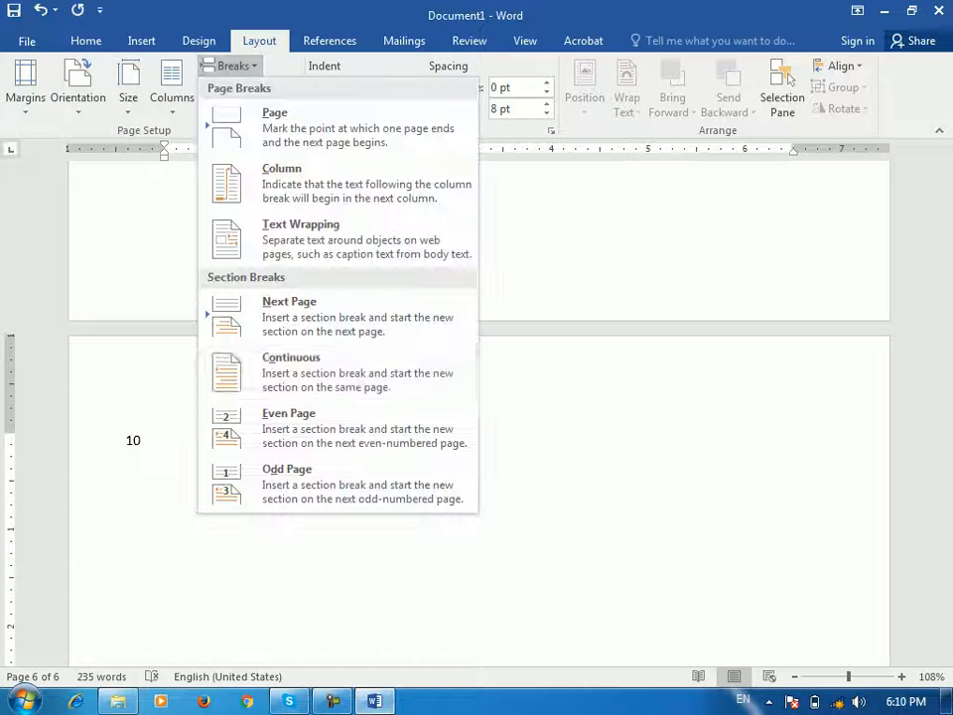
click(289, 413)
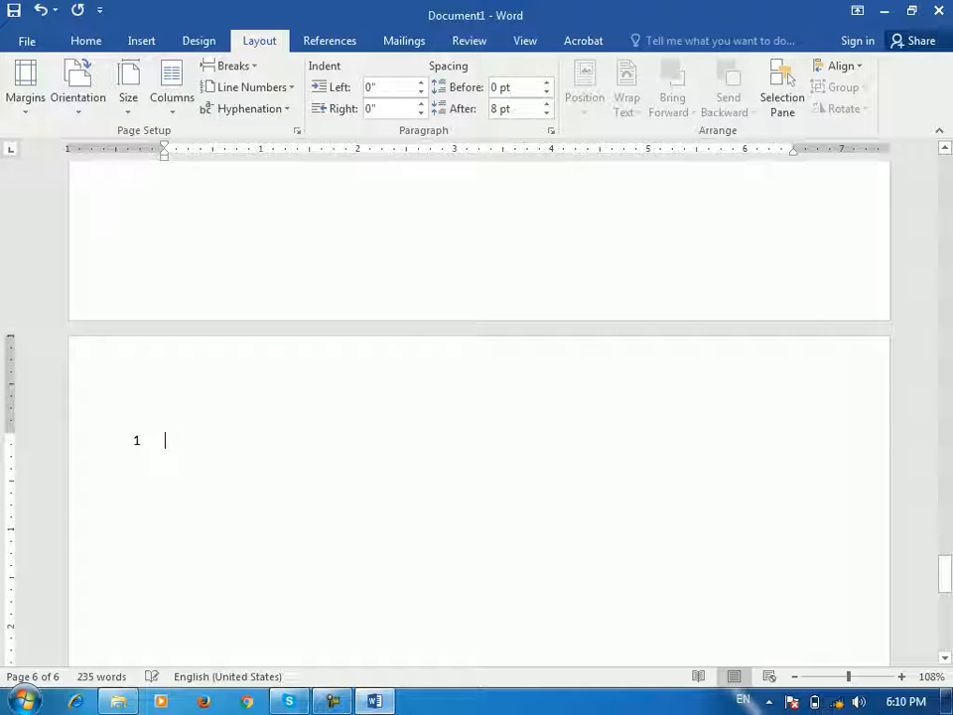
Insert another Even Page section break on page 6 and check which section the new last page's header belongs to
scroll(476, 417, down, 1)
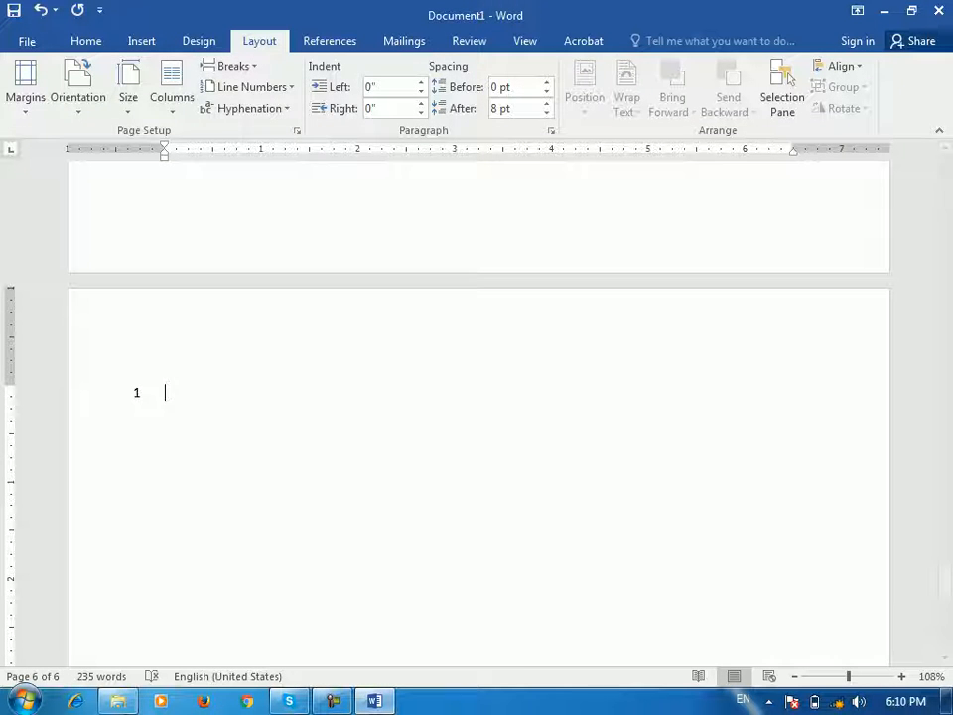
click(232, 66)
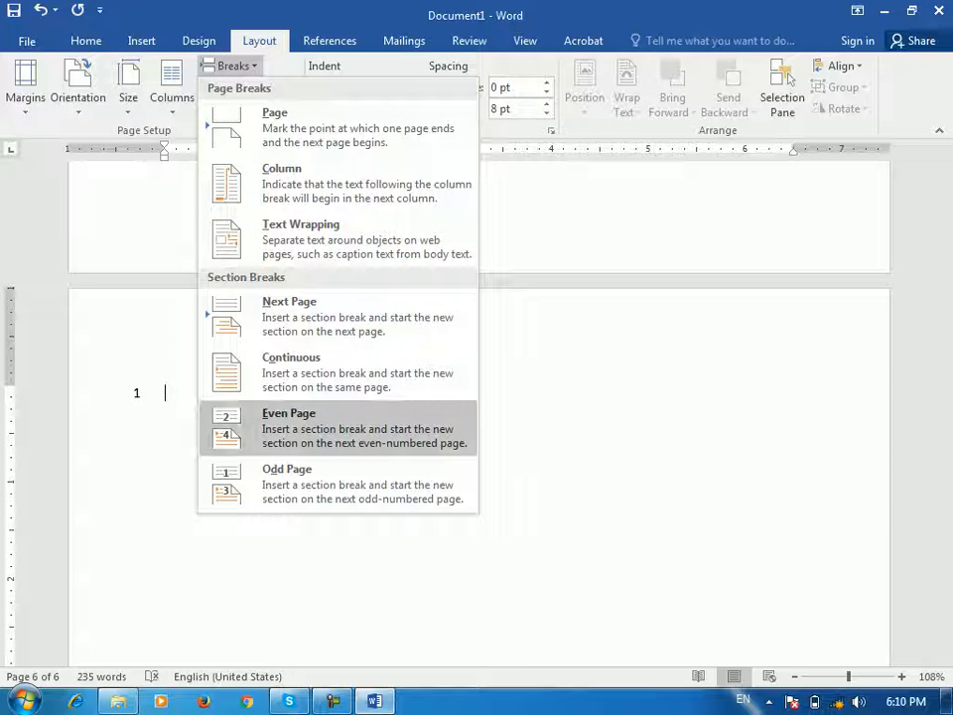
click(289, 413)
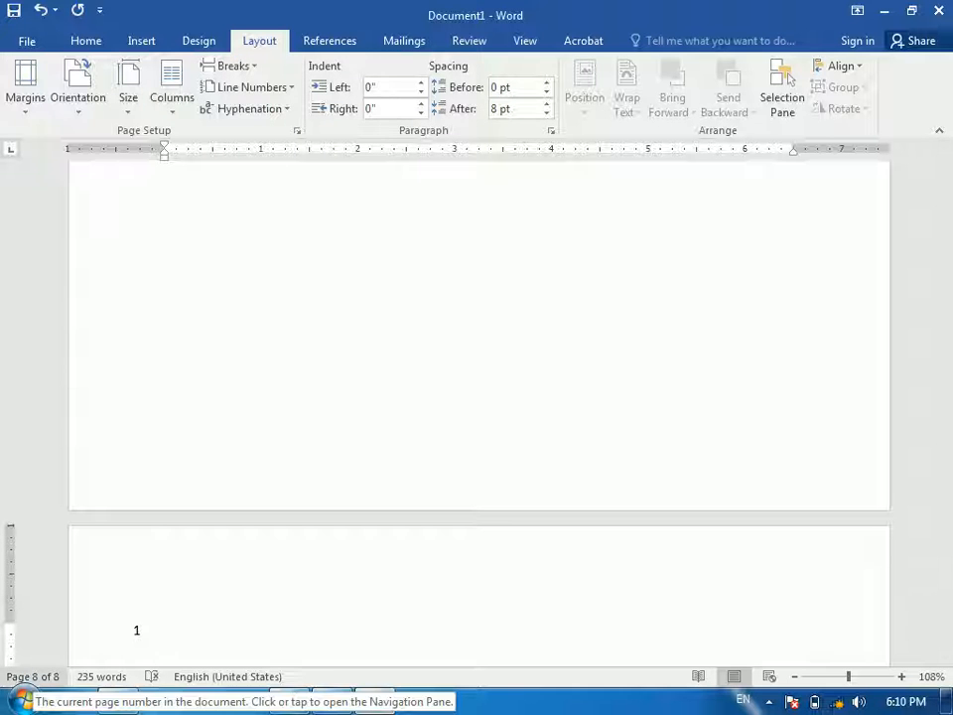
double_click(184, 582)
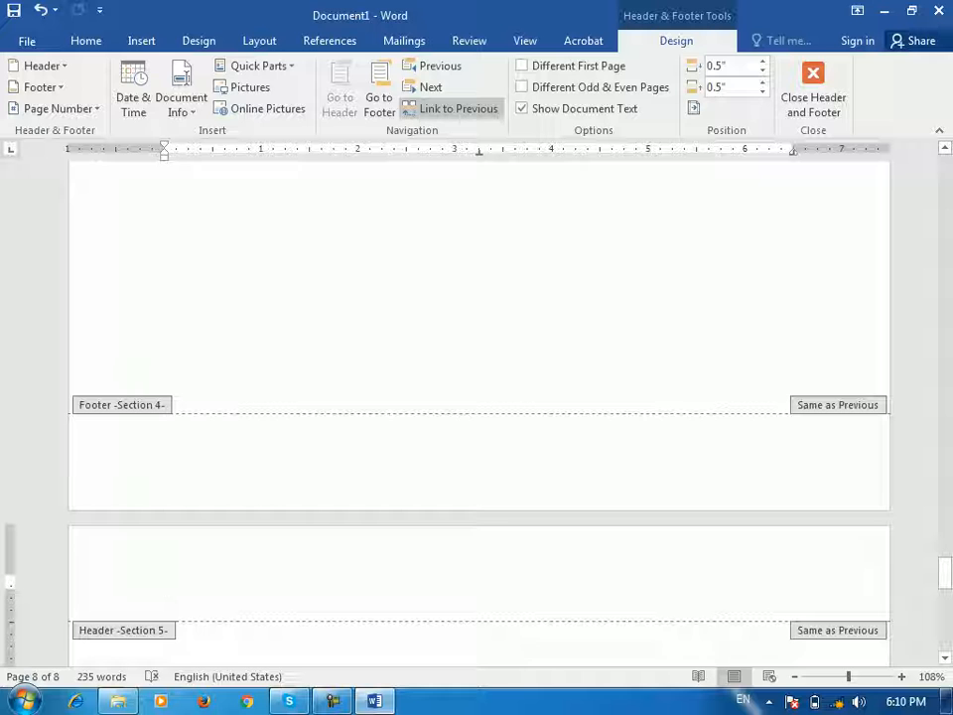
click(813, 91)
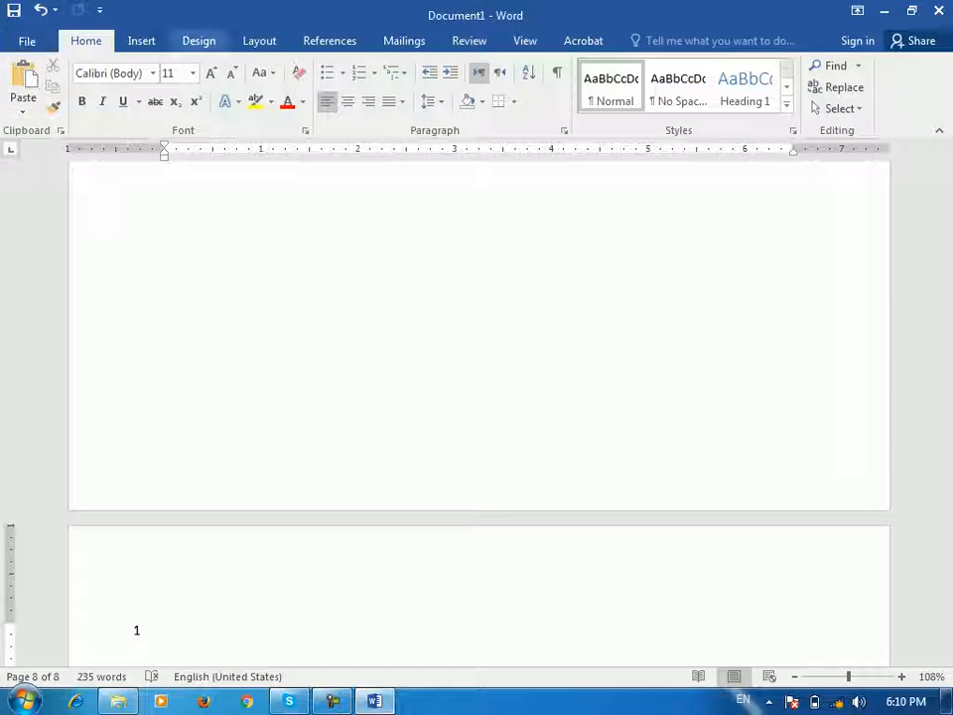
click(259, 40)
click(199, 40)
click(260, 41)
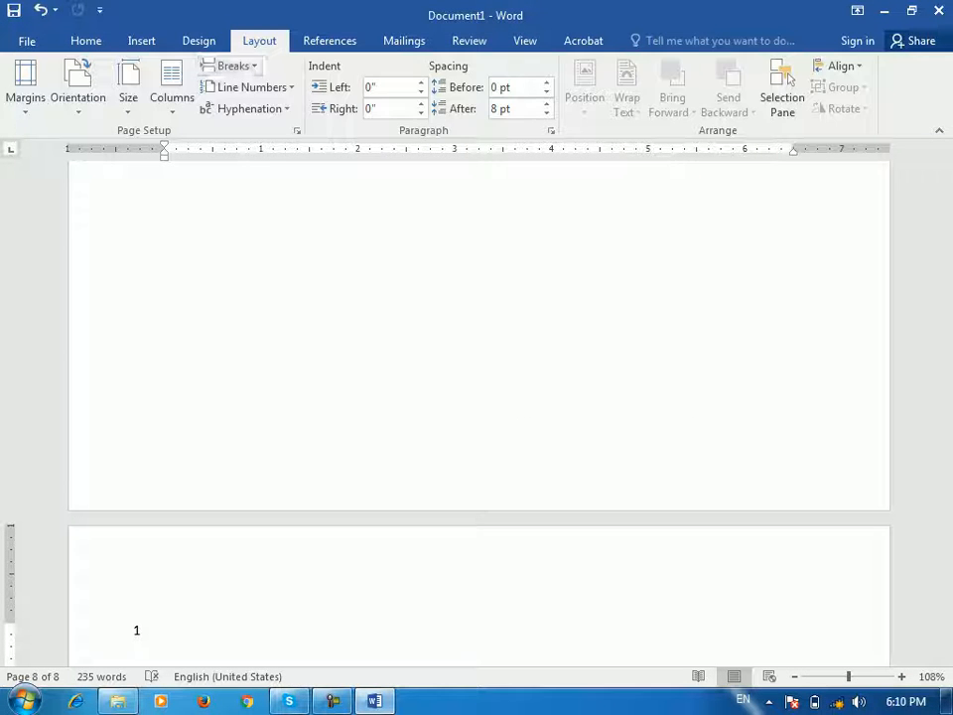
click(232, 66)
key(Escape)
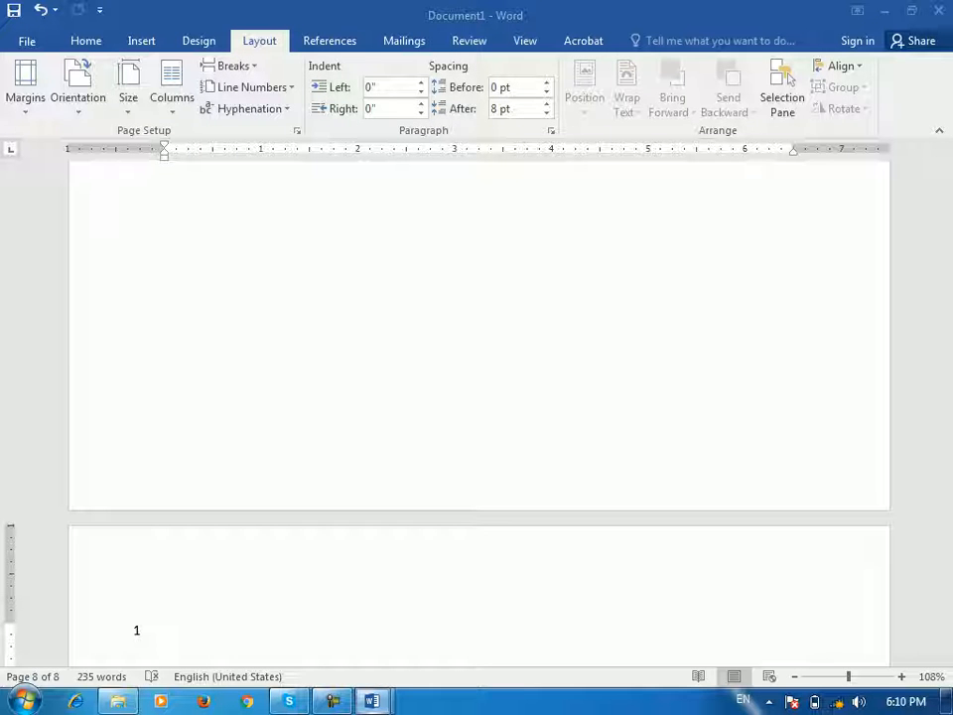
Close the extra Document2 window and start a new blank document with two page breaks
mouse_move(373, 701)
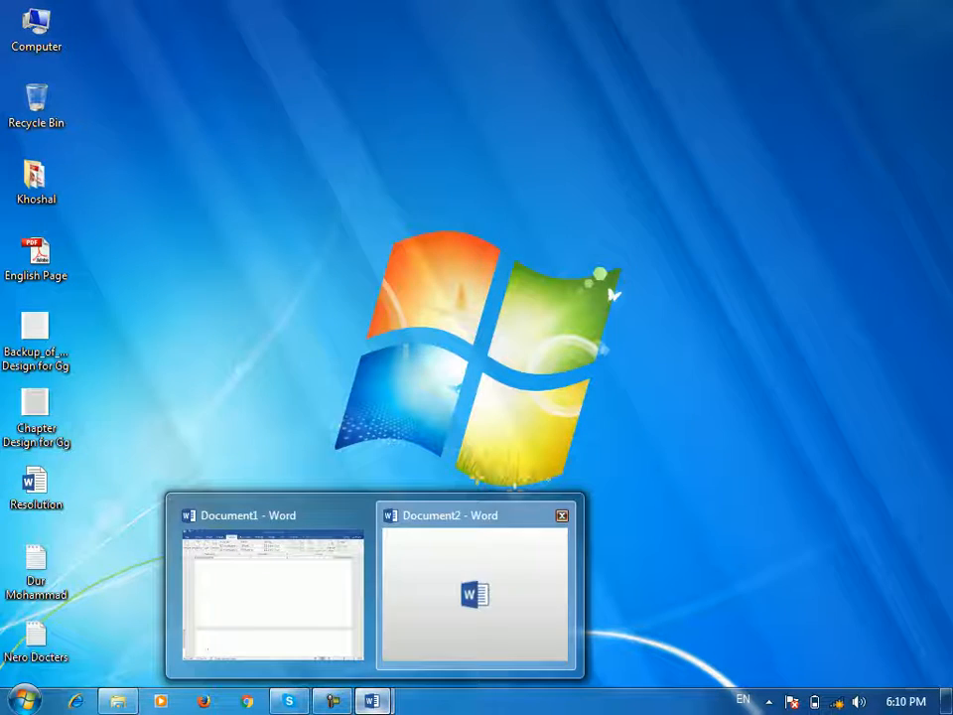
click(562, 516)
key(ctrl+n)
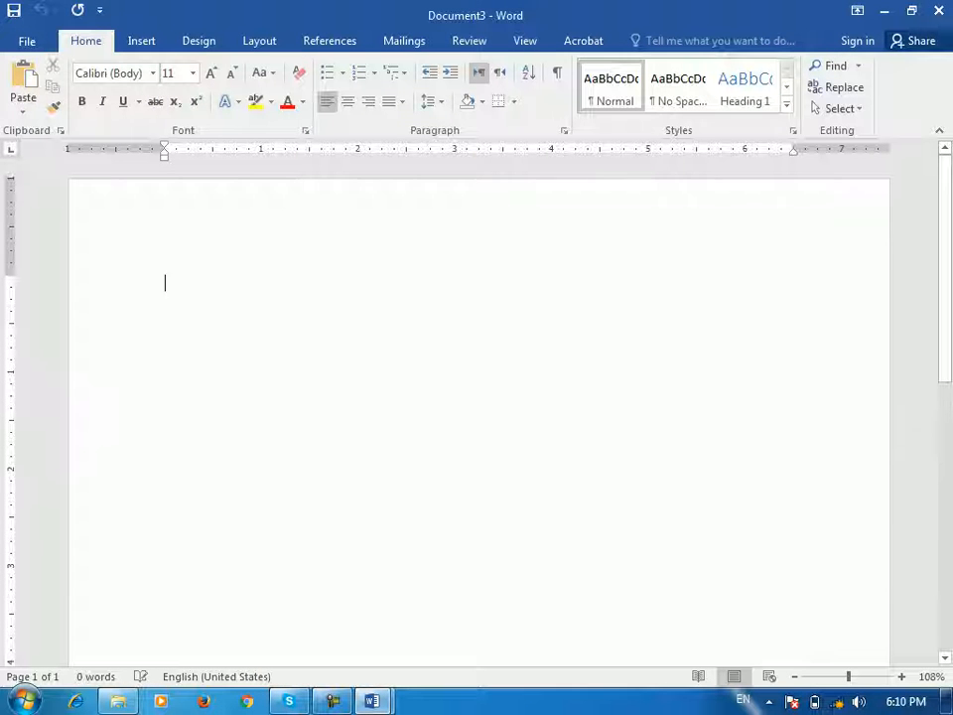
key(ctrl+Return)
key(ctrl+Return)
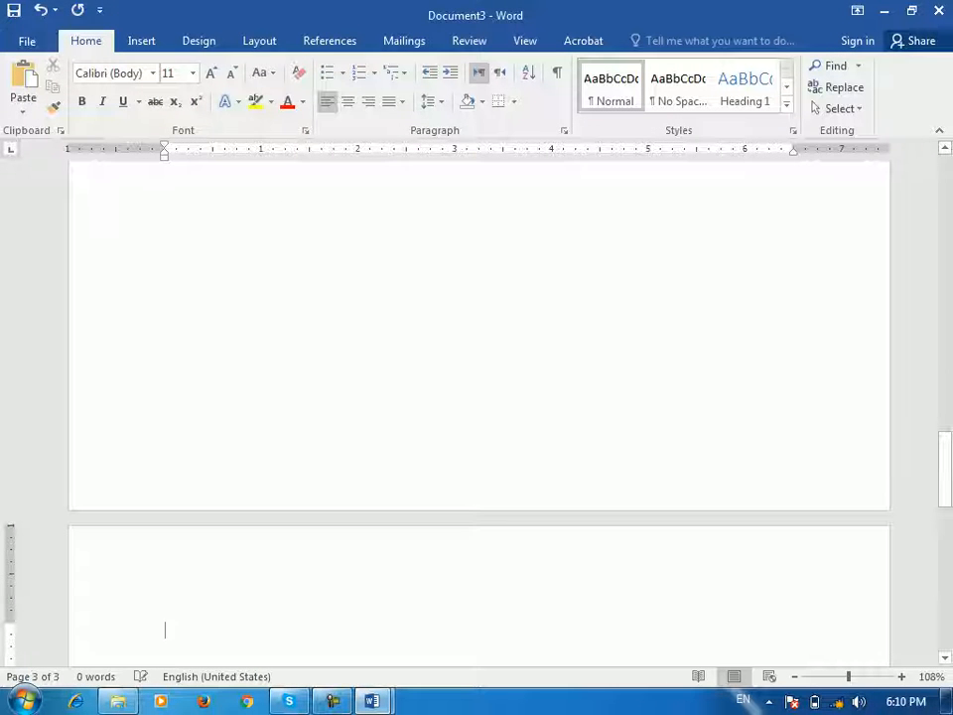
Label the first page with 1 and the second page with 2
scroll(480, 397, up, 15)
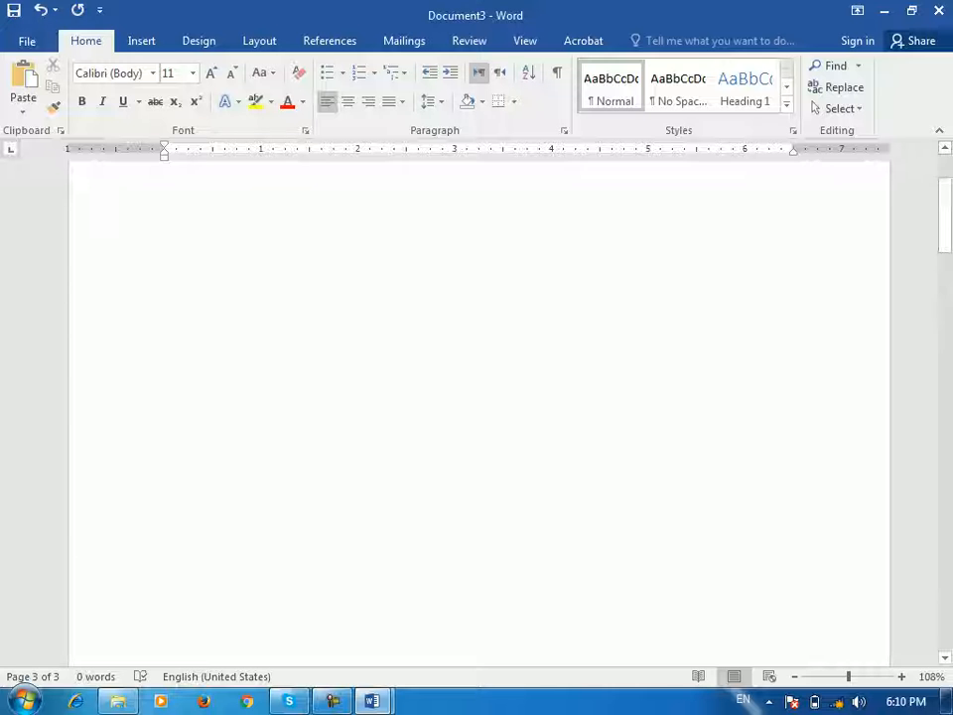
click(358, 283)
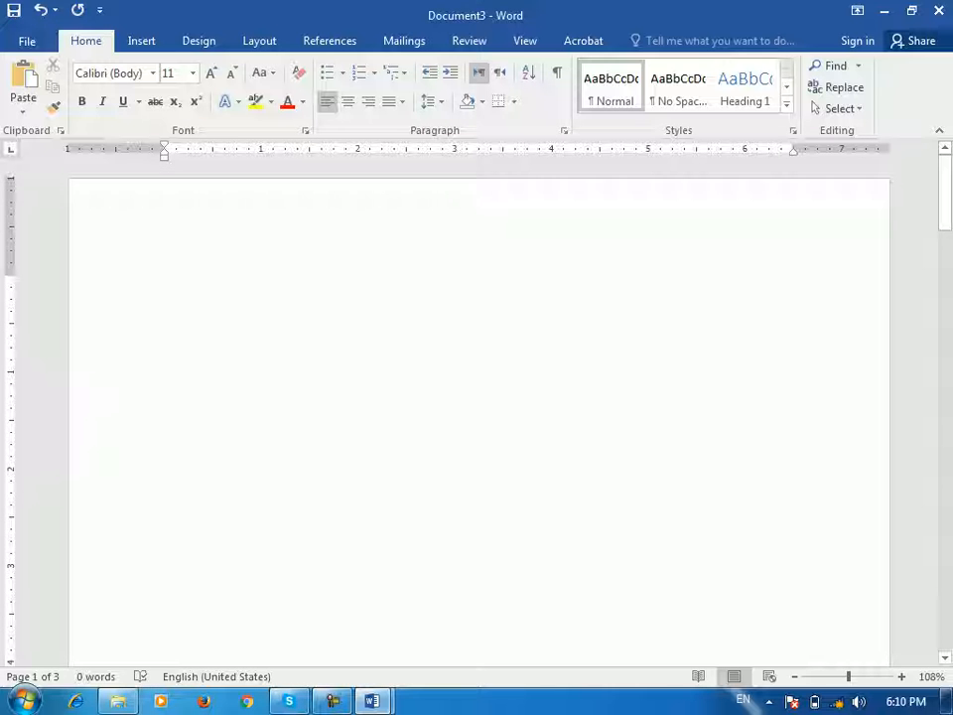
text(1)
scroll(480, 397, up, 7)
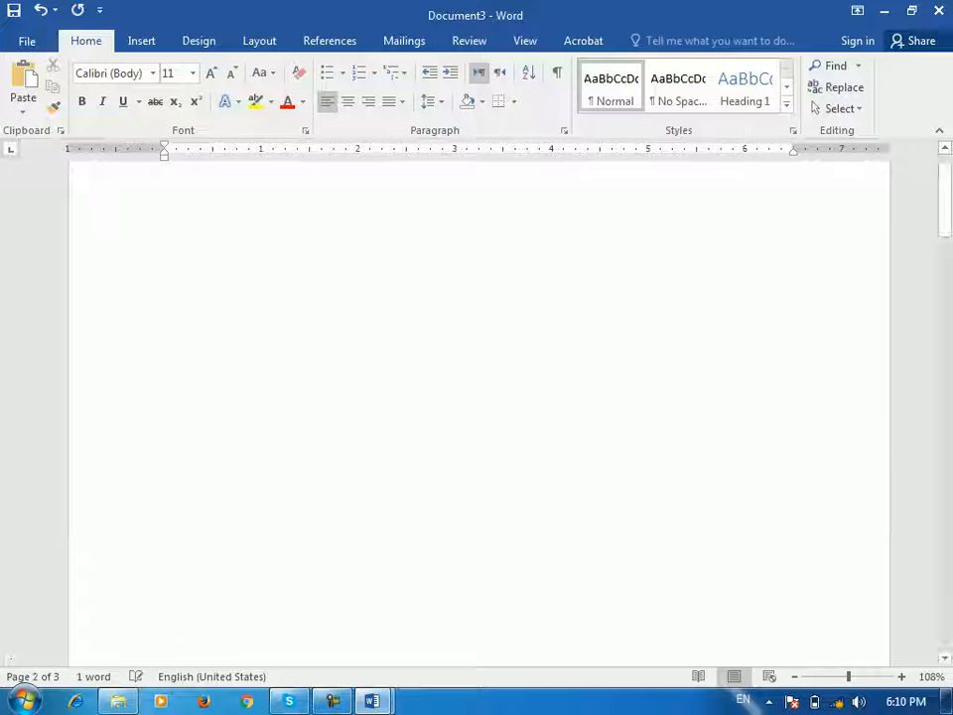
click(167, 284)
text(1)
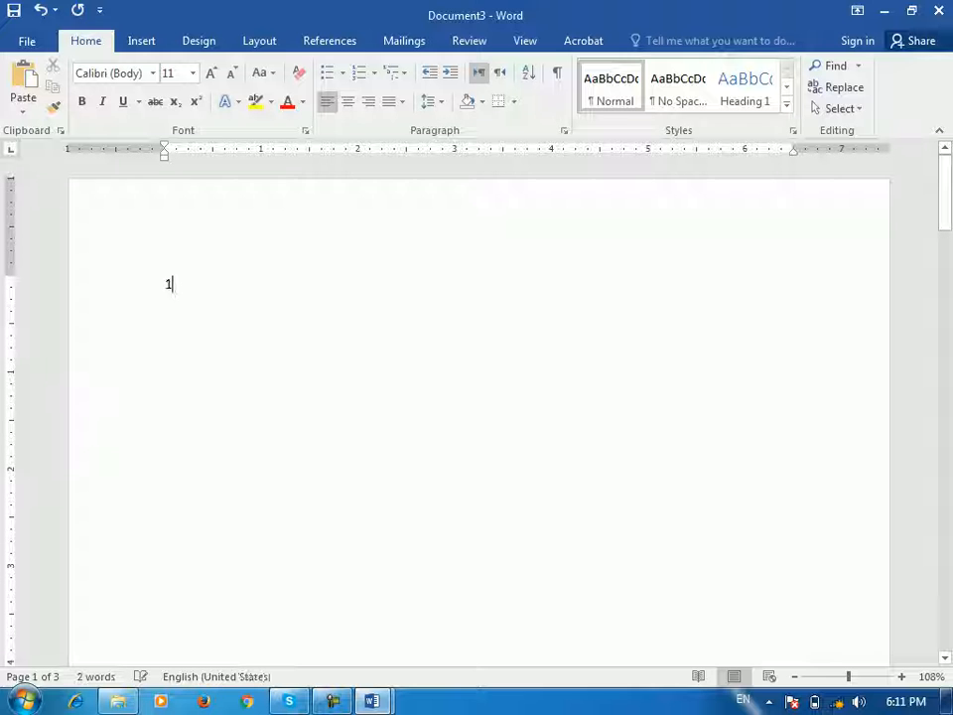
key(Down)
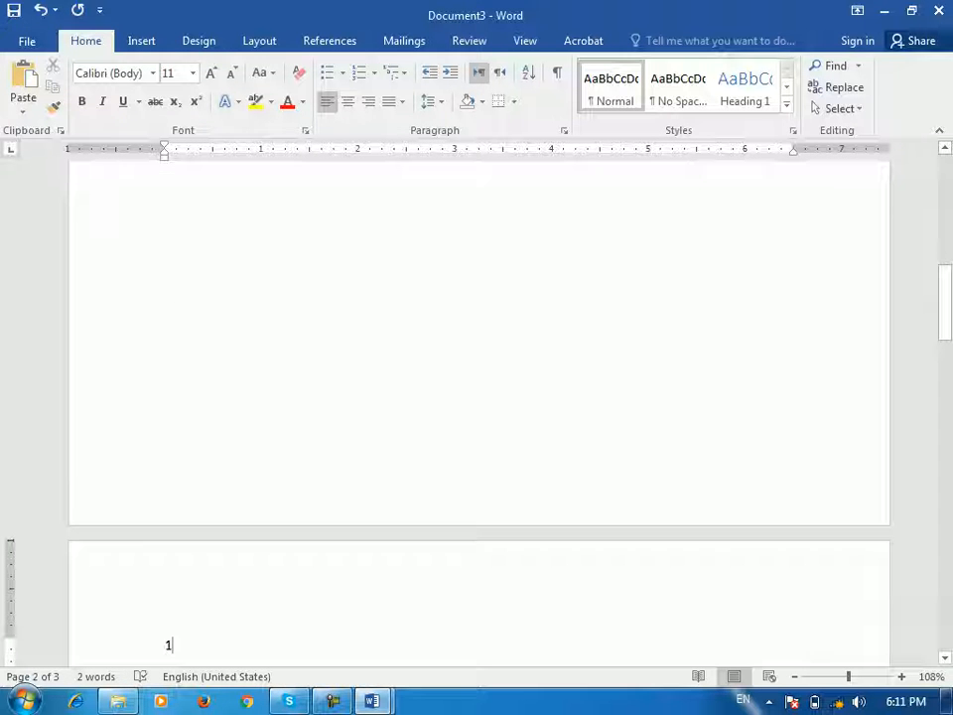
key(BackSpace)
text(2)
Label the third page with 3
key(Up)
key(Down)
key(Down)
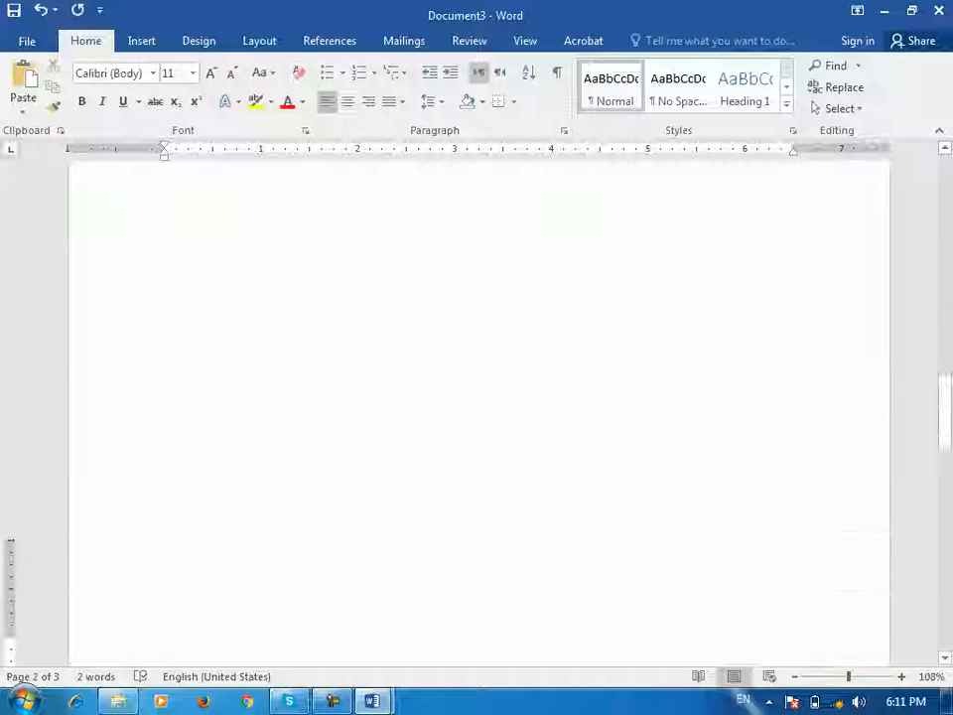
text(4)
key(BackSpace)
text(3)
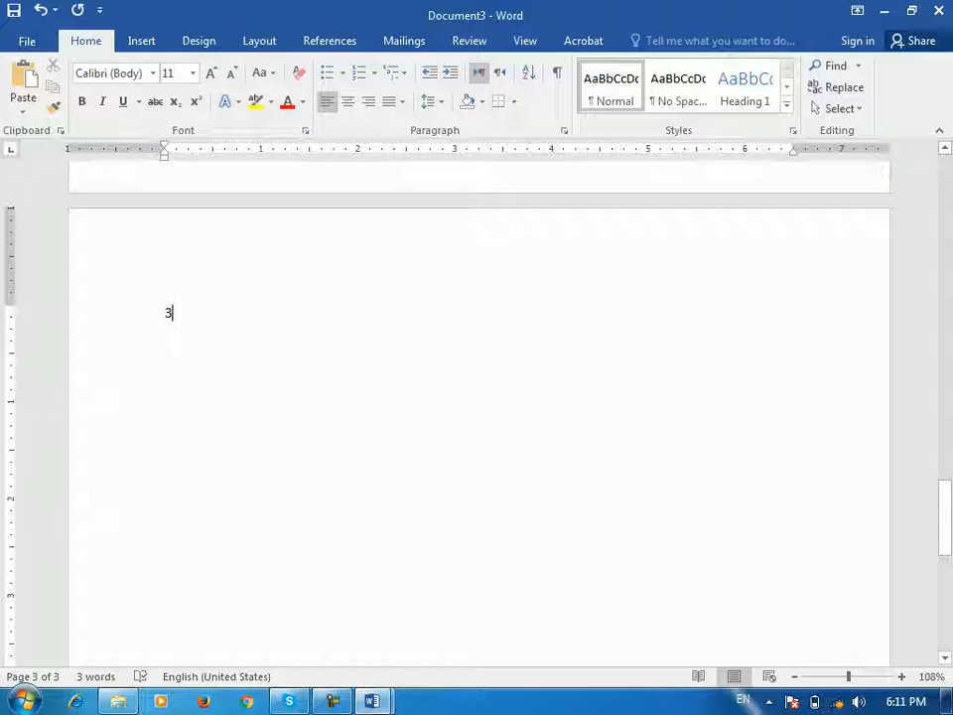
Insert a section break after the 3 that starts a new page, and check which section the new page's header belongs to
click(259, 41)
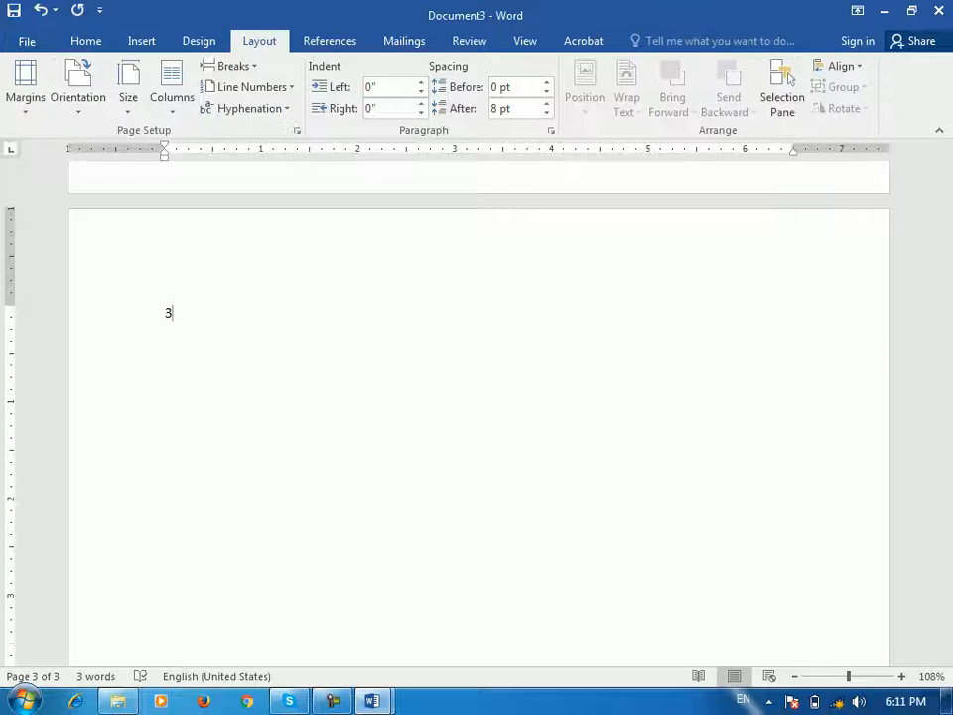
click(233, 65)
click(288, 316)
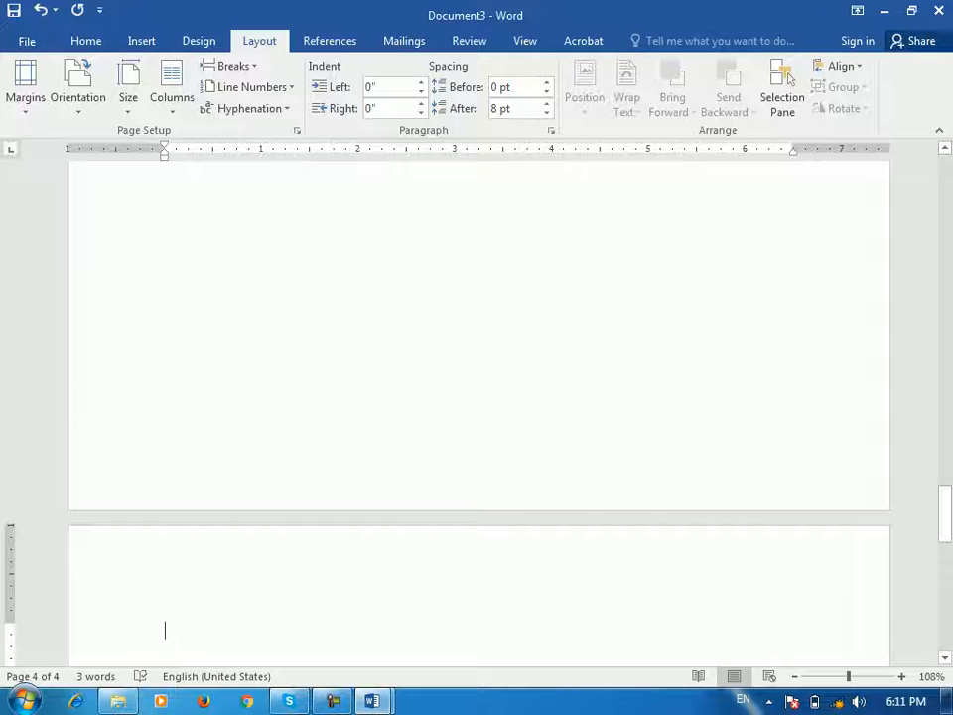
double_click(199, 581)
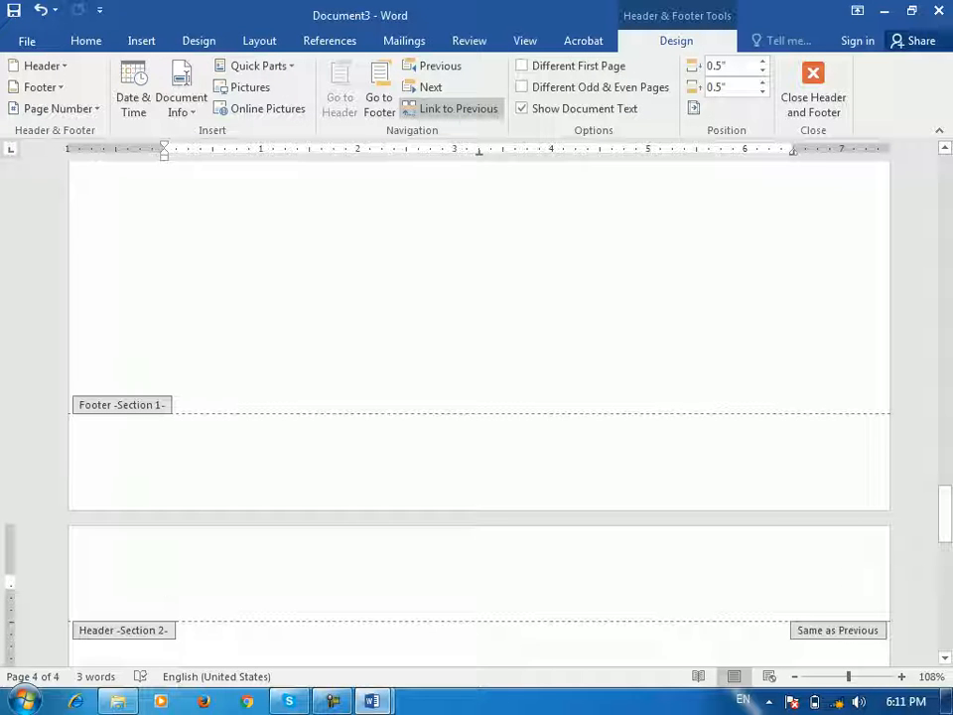
click(814, 89)
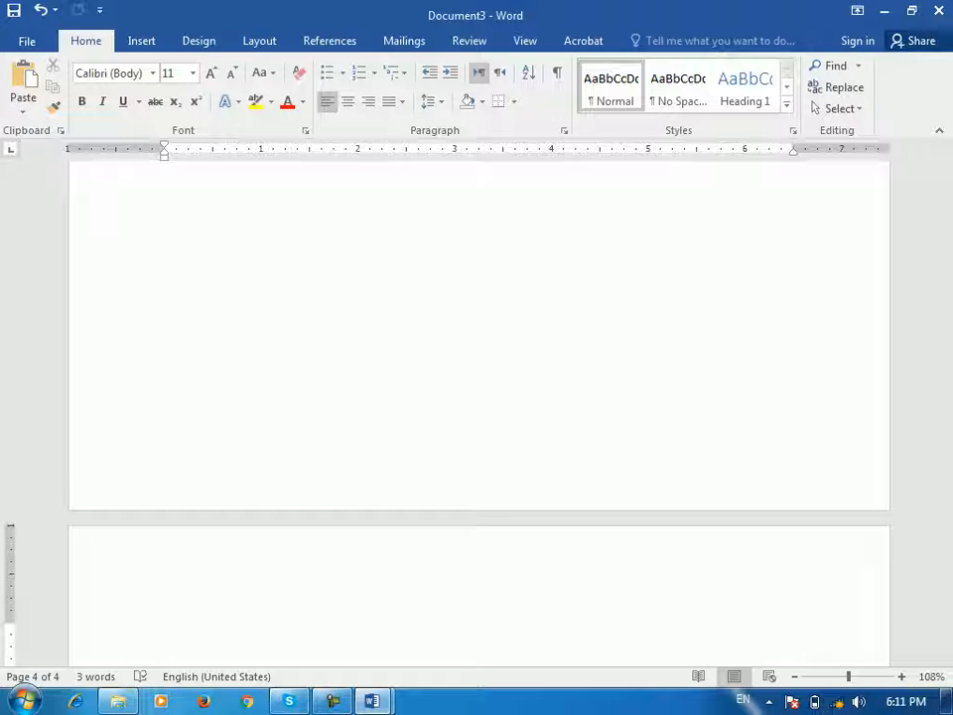
Write Section 2 and 1 on page 4, add page-broken pages labelled 2 and 3, and check the last page's header section
text(Section 2)
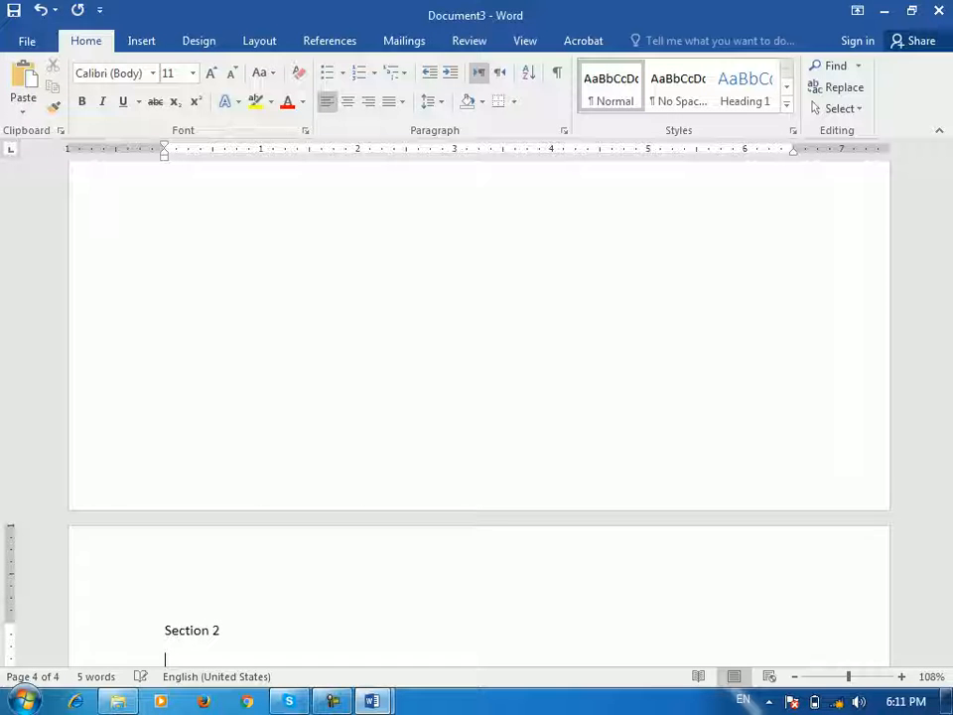
scroll(477, 397, down, 3)
text(1)
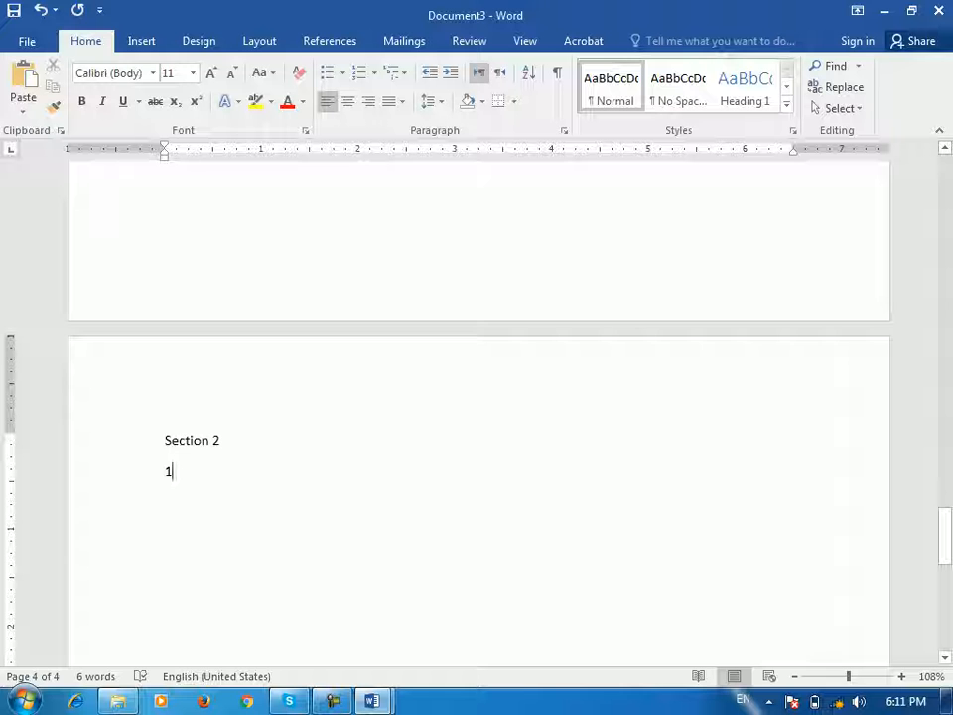
key(ctrl+Return)
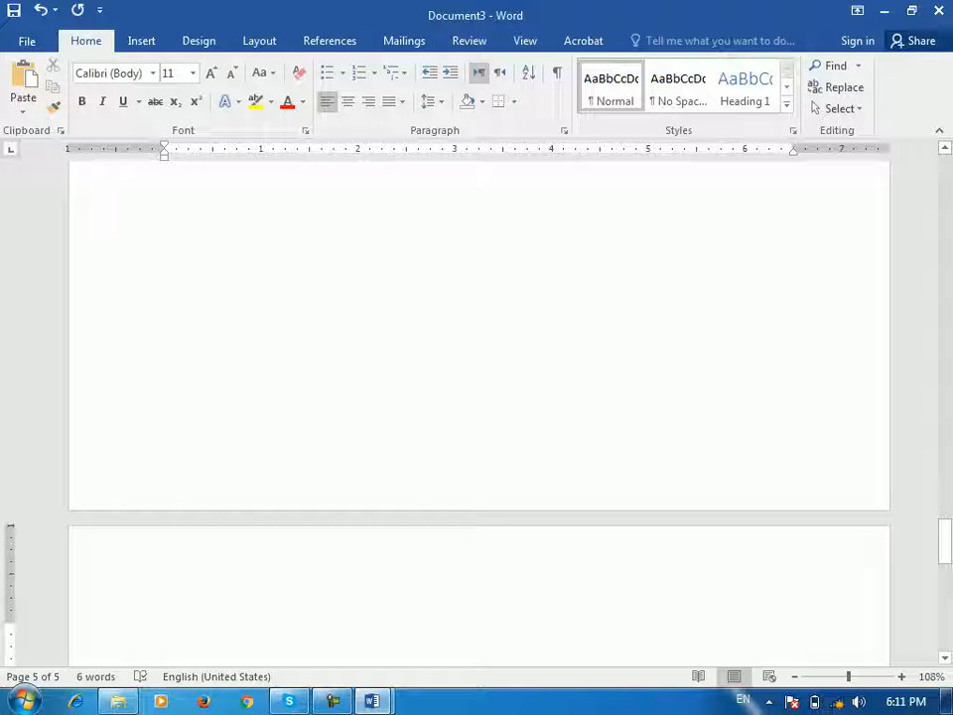
text(2)
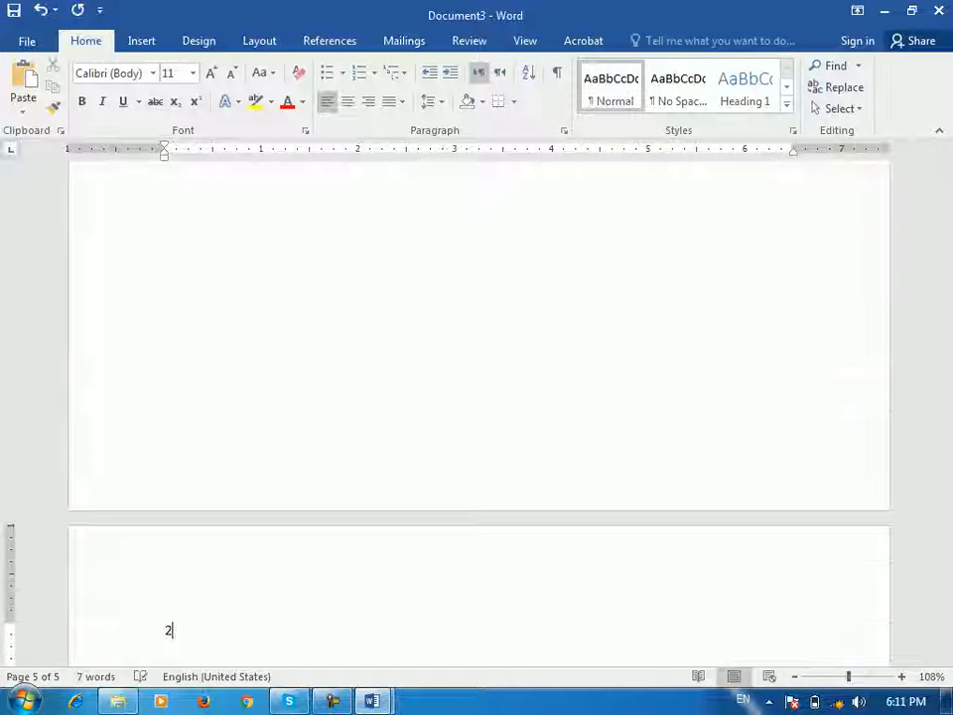
text(3)
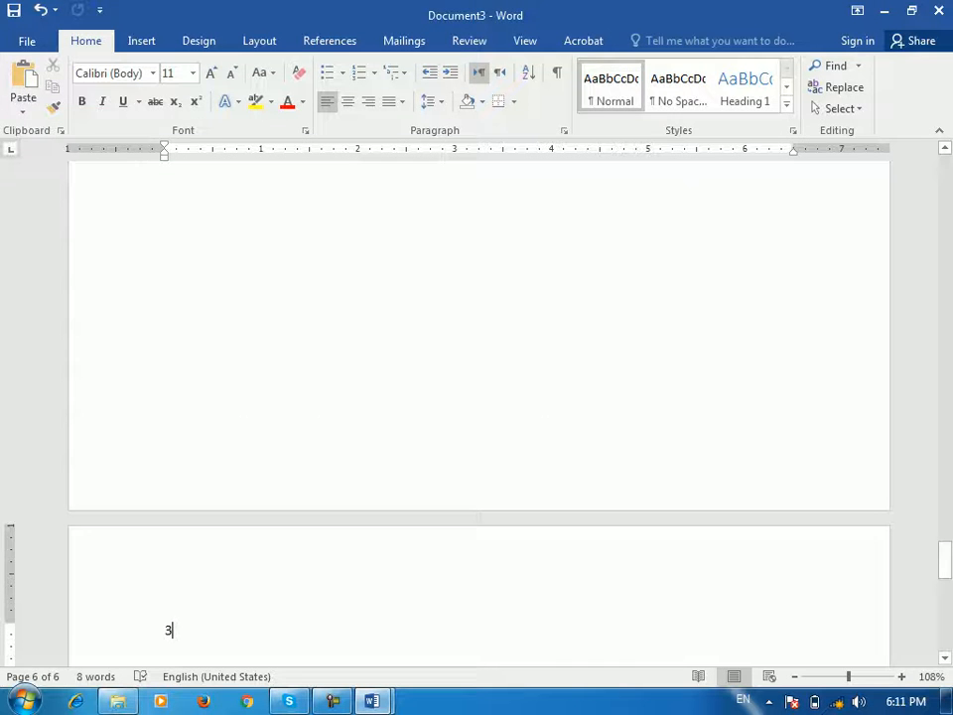
double_click(164, 583)
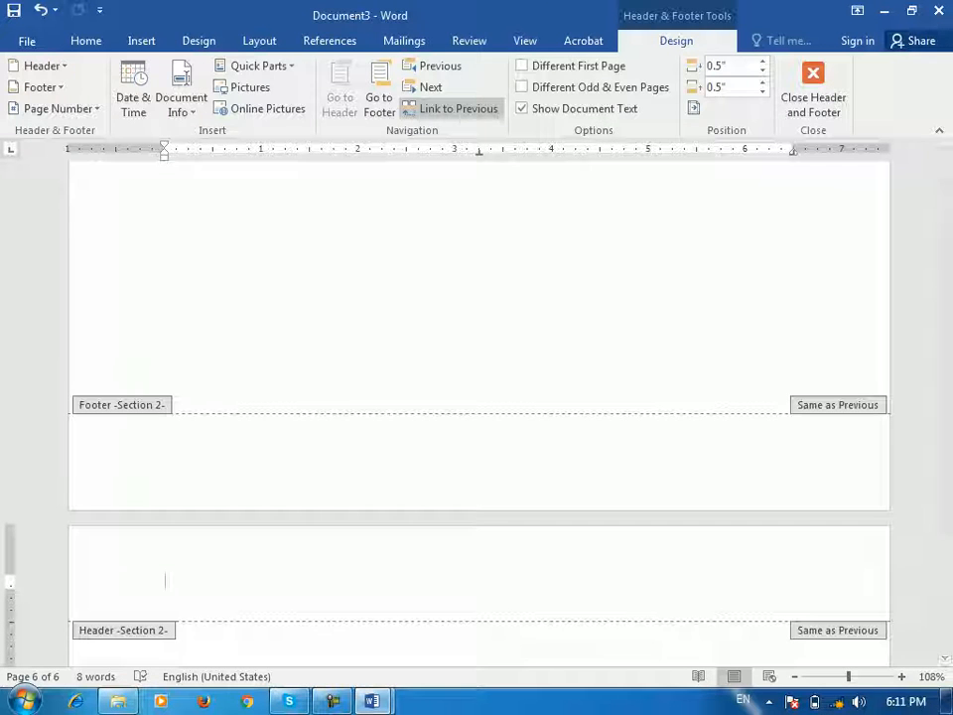
click(813, 90)
Return to page 1 and set the page orientation to Landscape in Page Setup, applied to This section
scroll(480, 413, up, 15)
scroll(479, 413, up, 10)
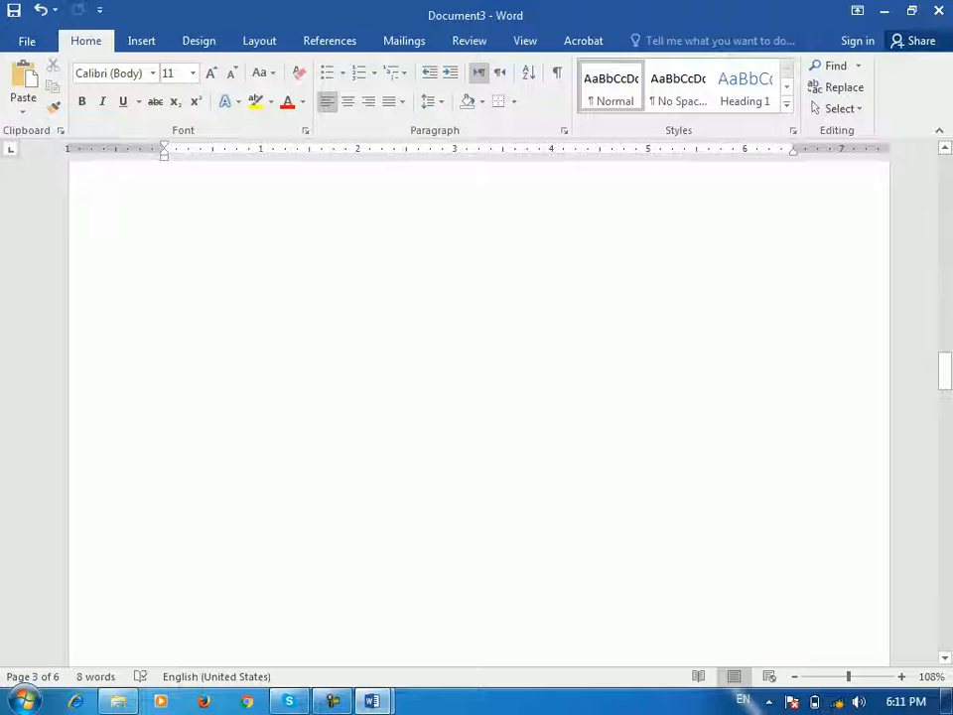
drag(945, 371, 946, 172)
click(199, 40)
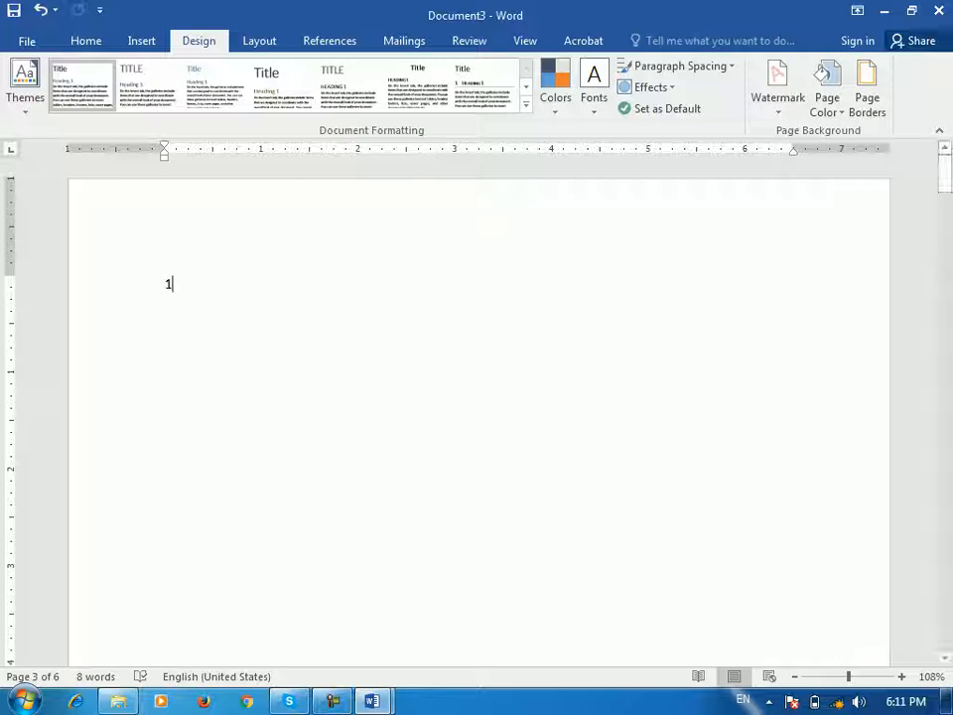
click(259, 40)
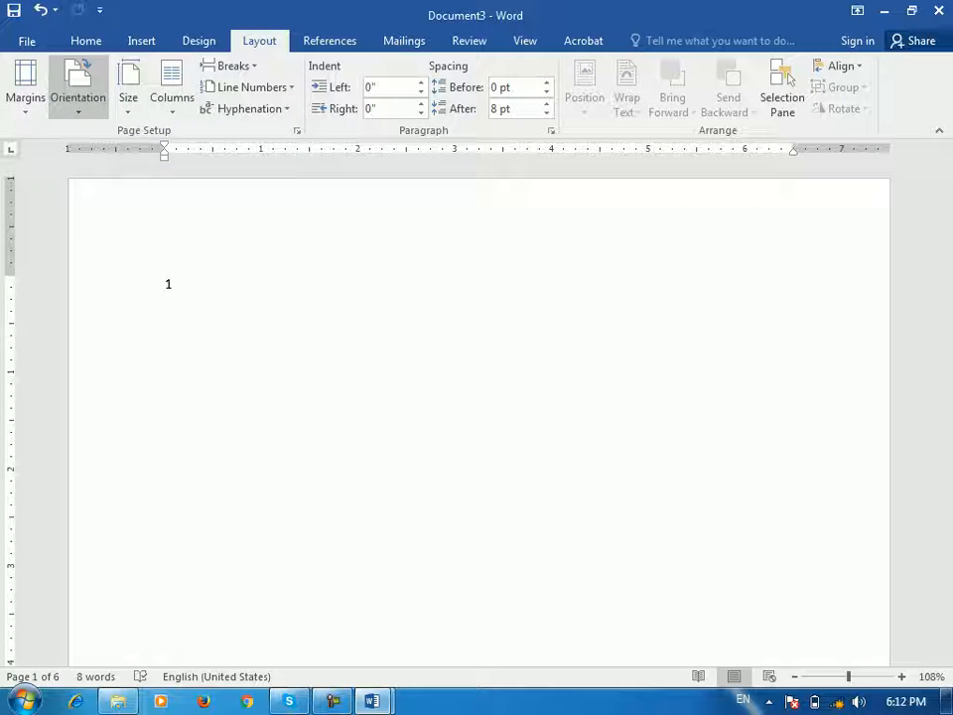
click(198, 40)
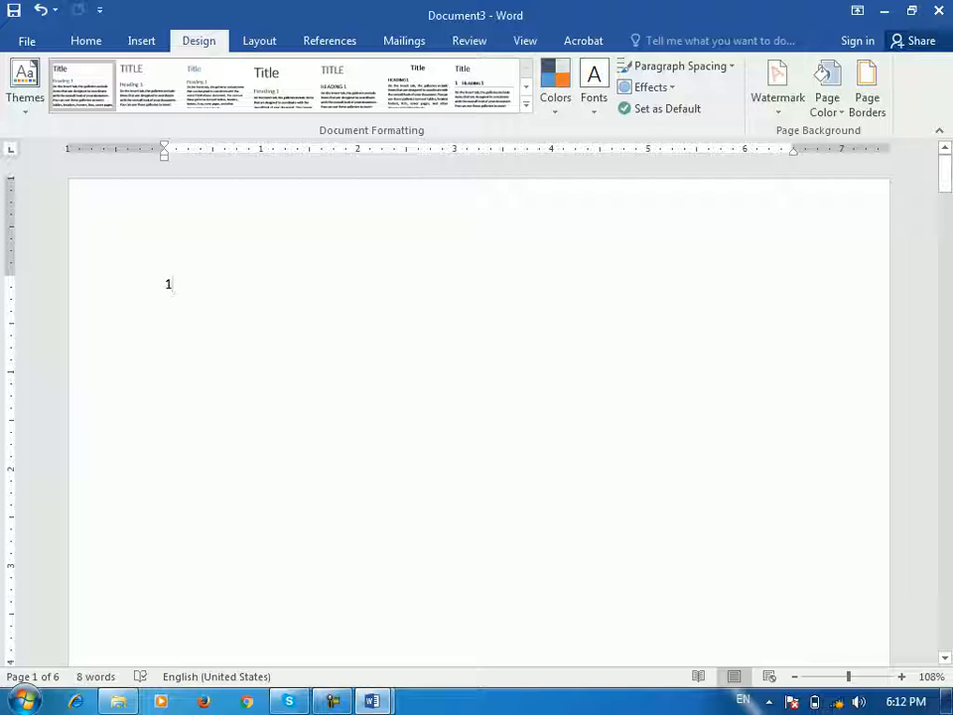
click(259, 41)
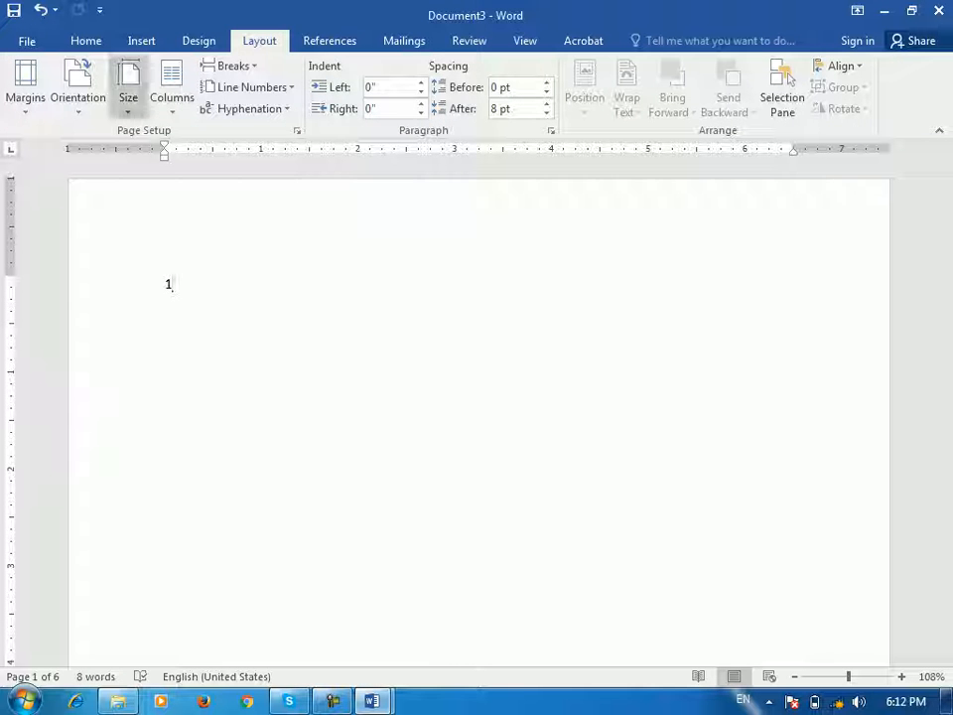
click(296, 130)
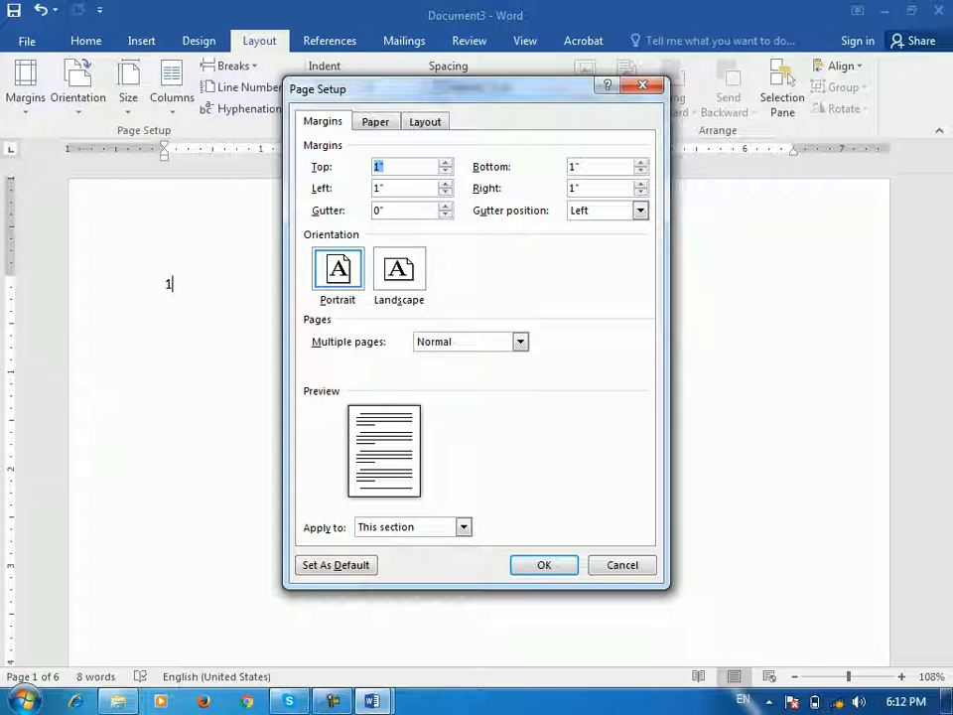
key(alt+s)
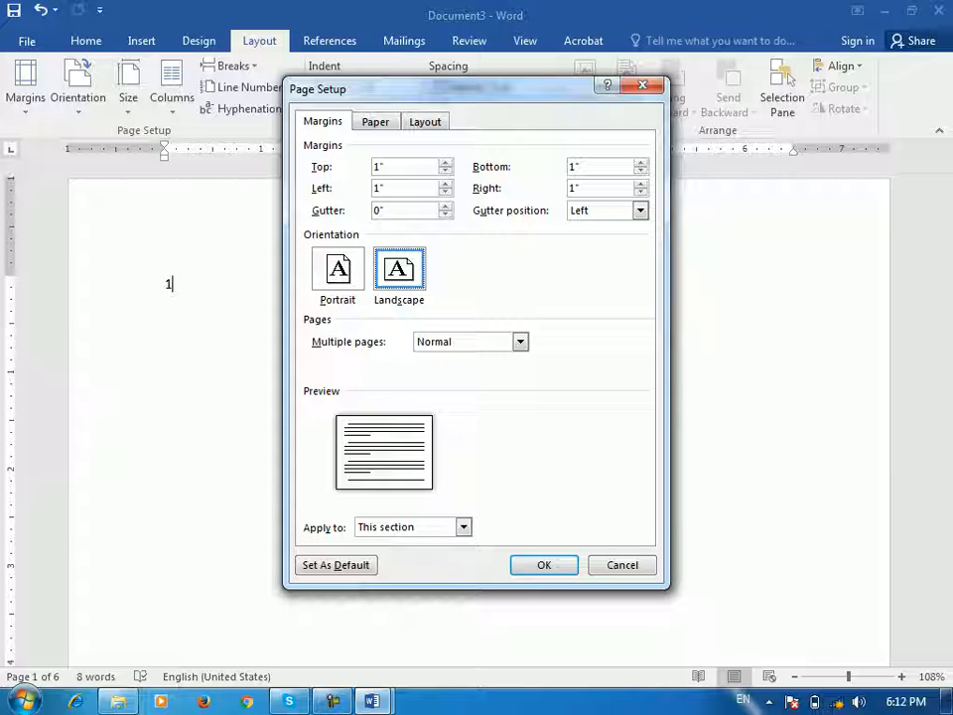
click(464, 527)
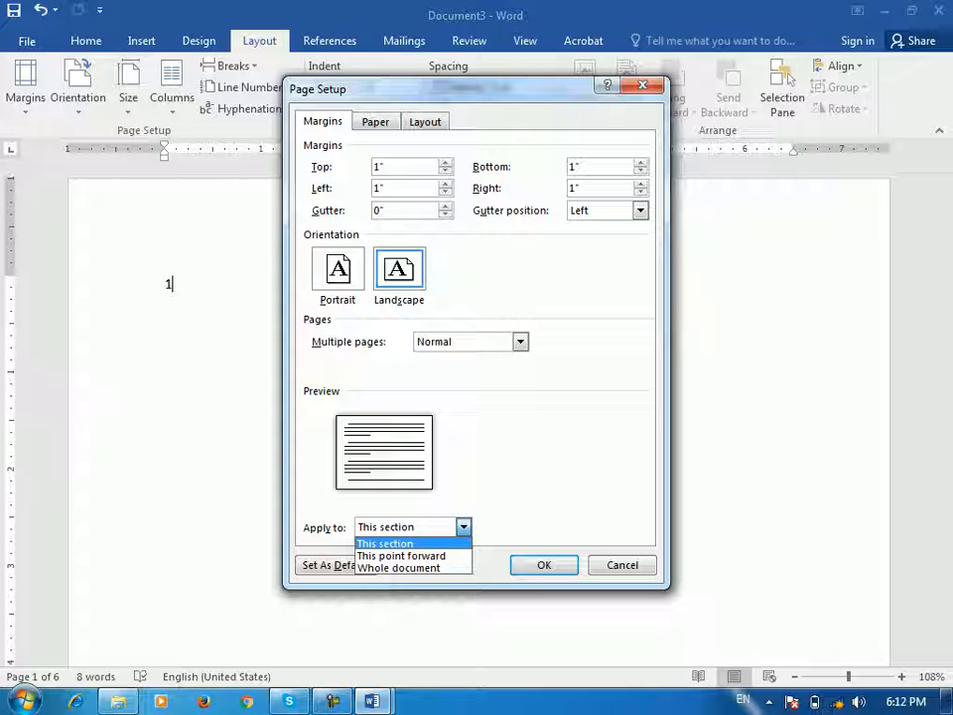
key(Return)
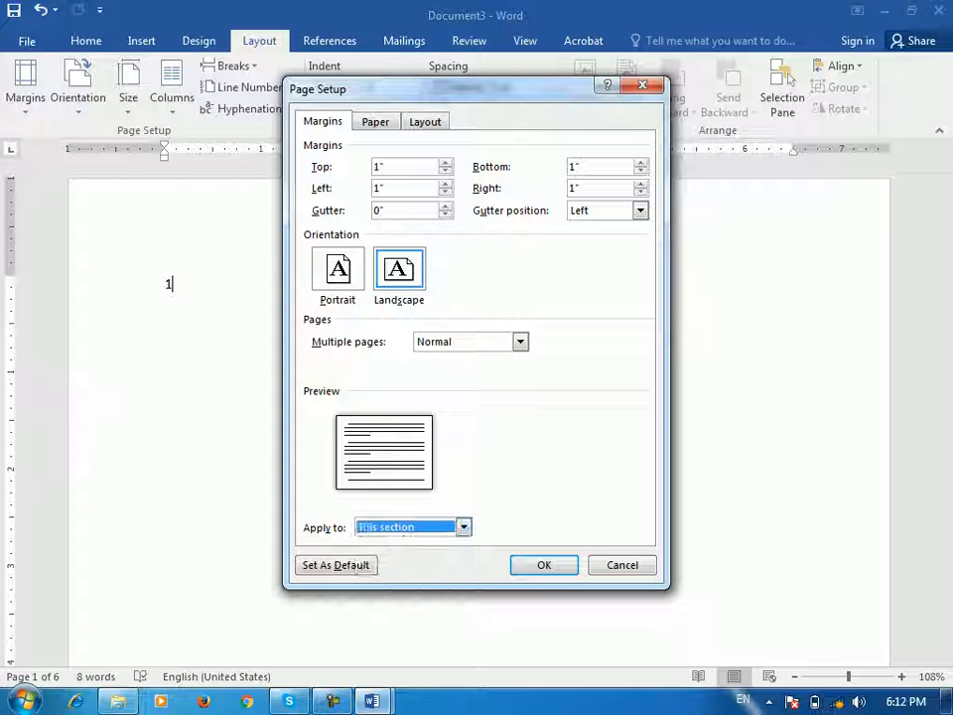
key(Return)
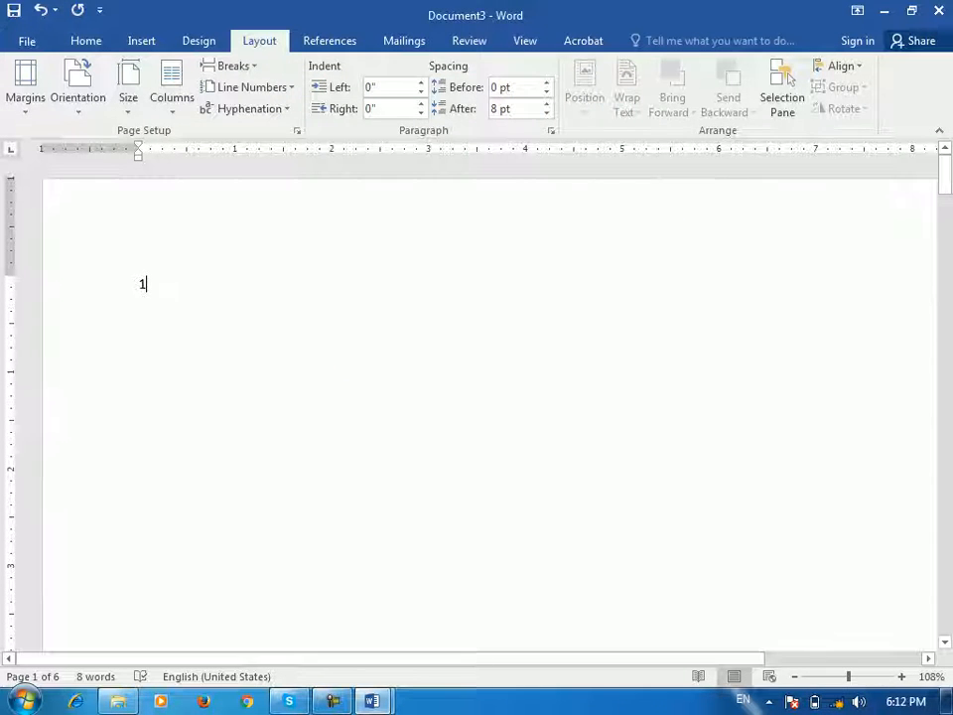
Add a red apple art page border to the section starting on page 4, applied to This section
scroll(490, 412, down, 7)
scroll(480, 412, down, 1)
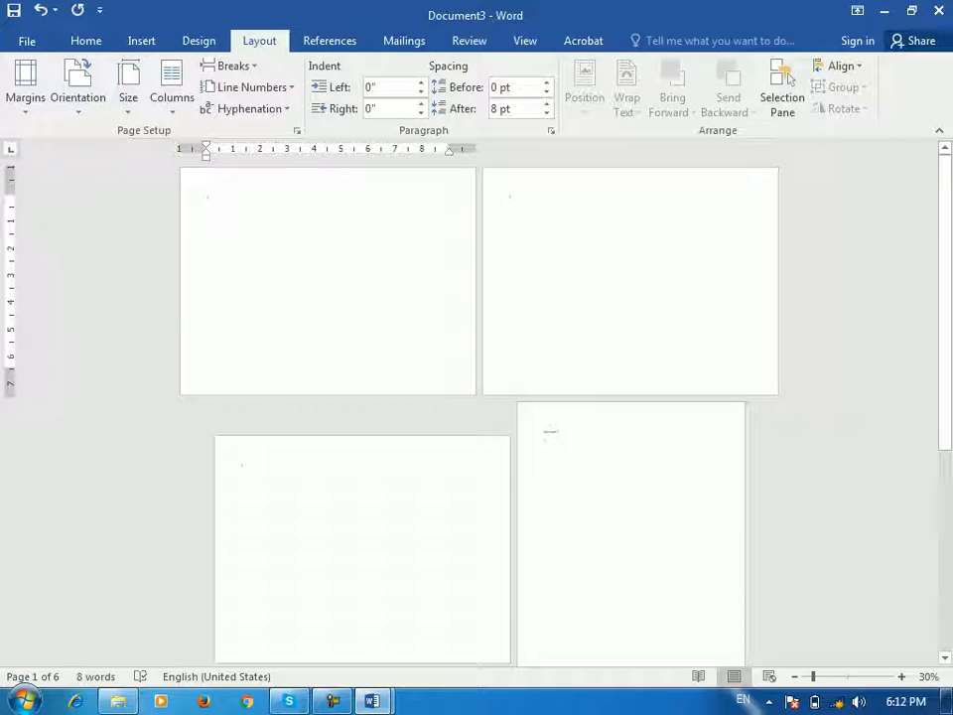
scroll(480, 412, down, 2)
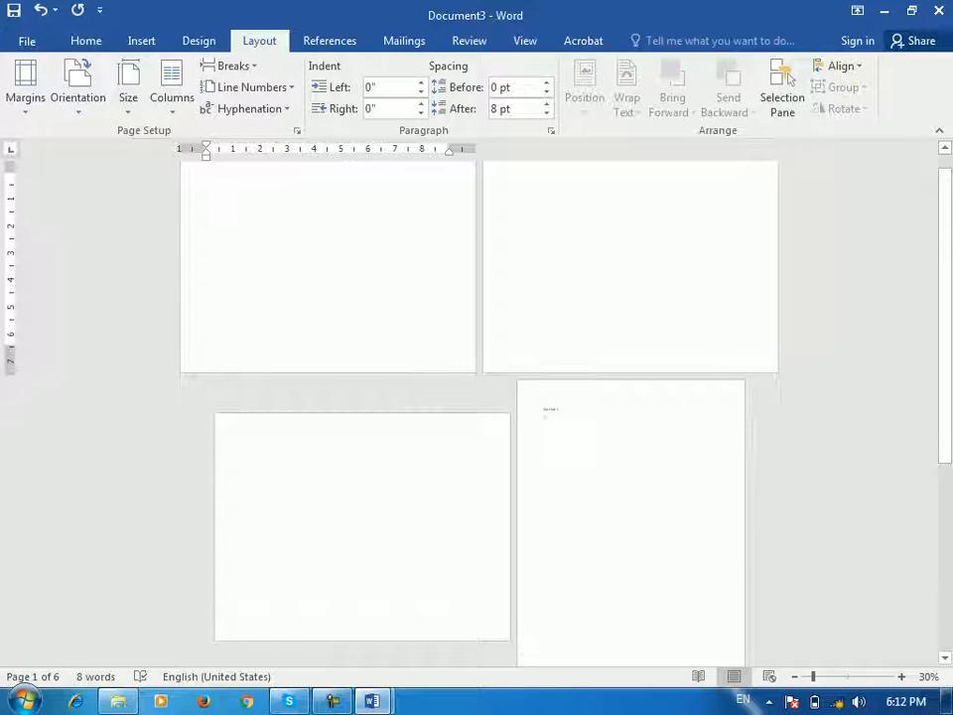
scroll(480, 412, down, 5)
scroll(480, 412, up, 2)
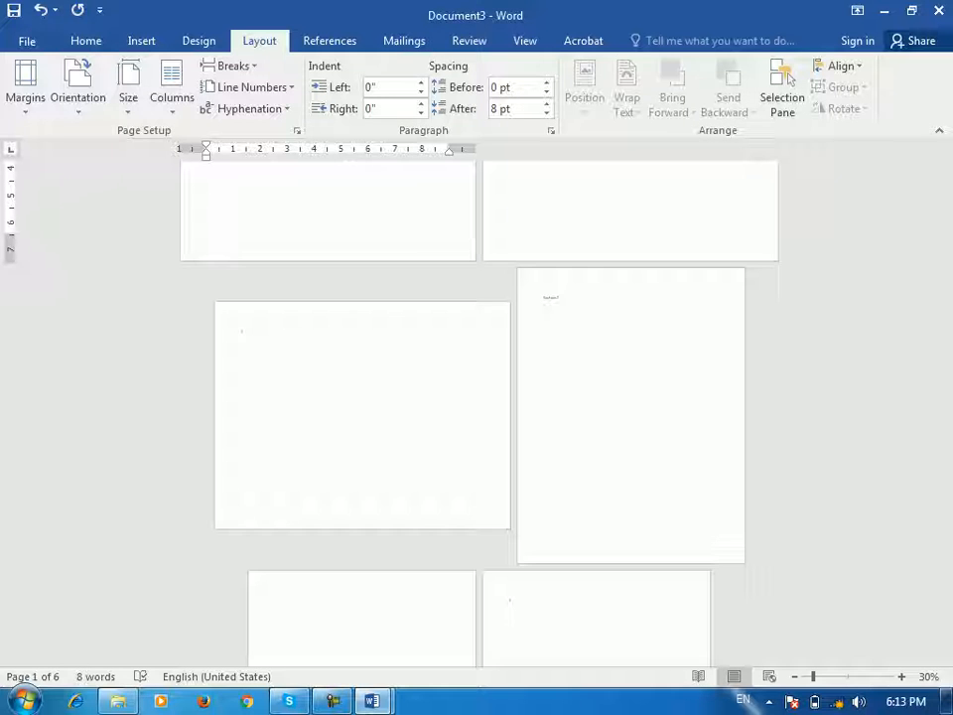
click(598, 313)
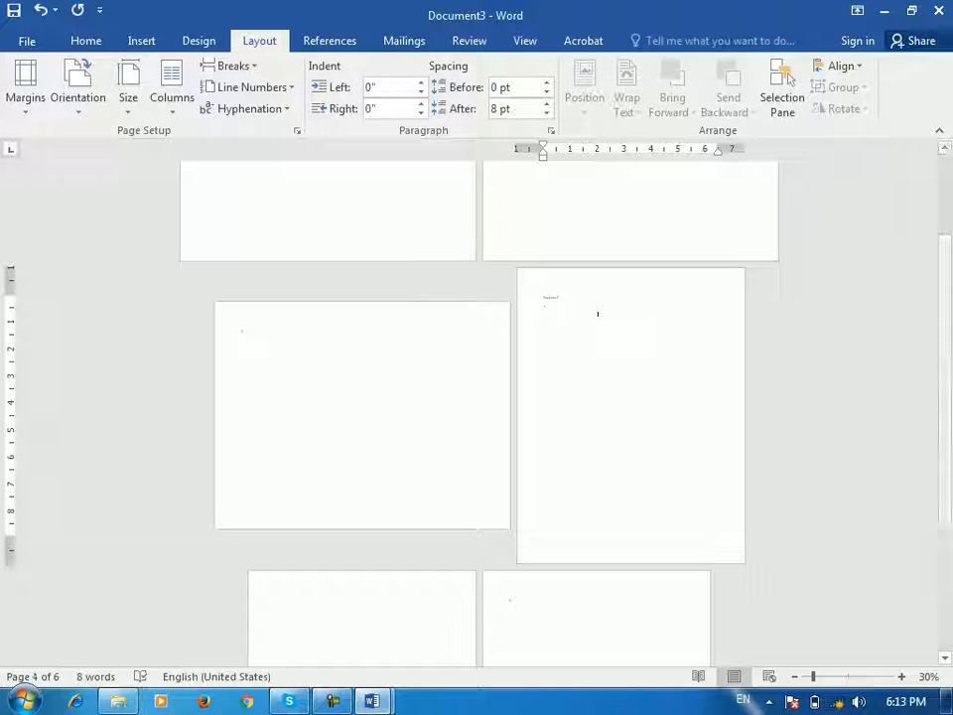
key(alt+g)
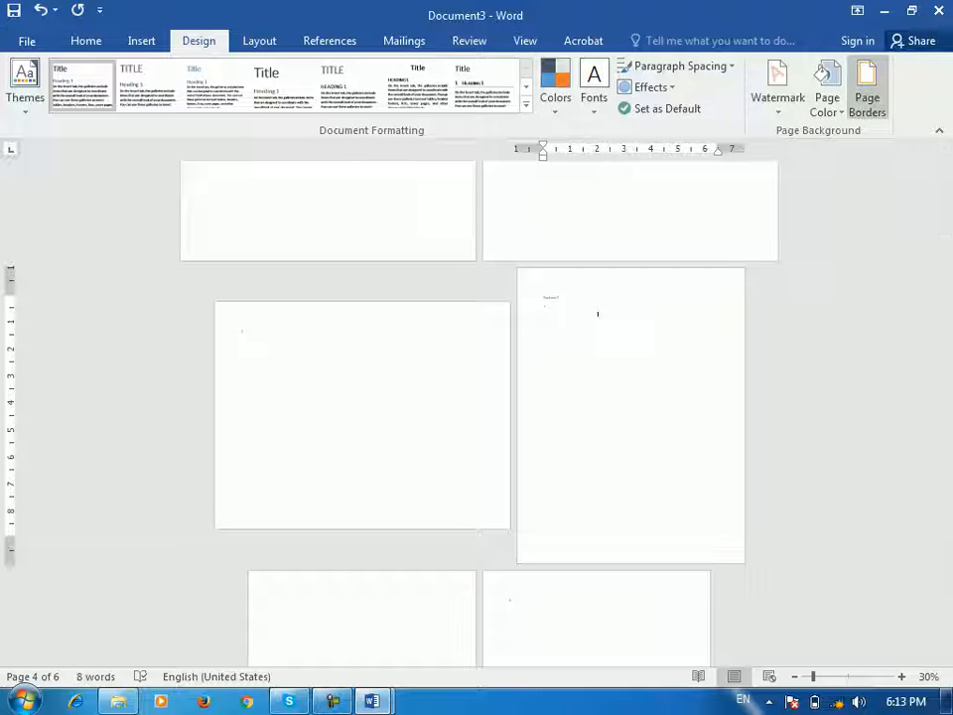
click(867, 89)
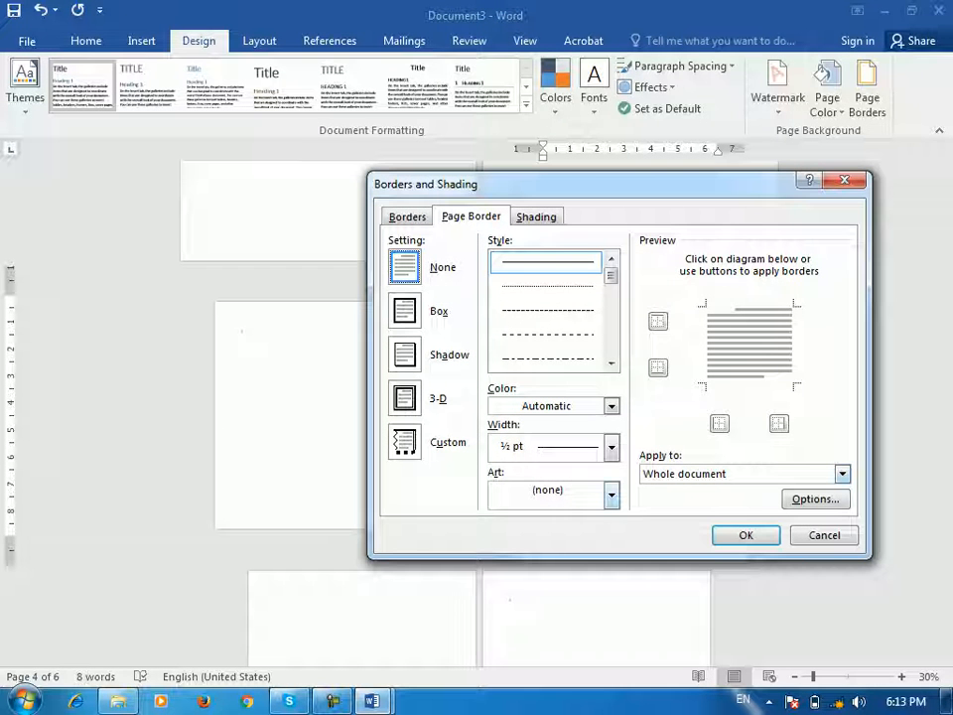
click(612, 495)
click(564, 547)
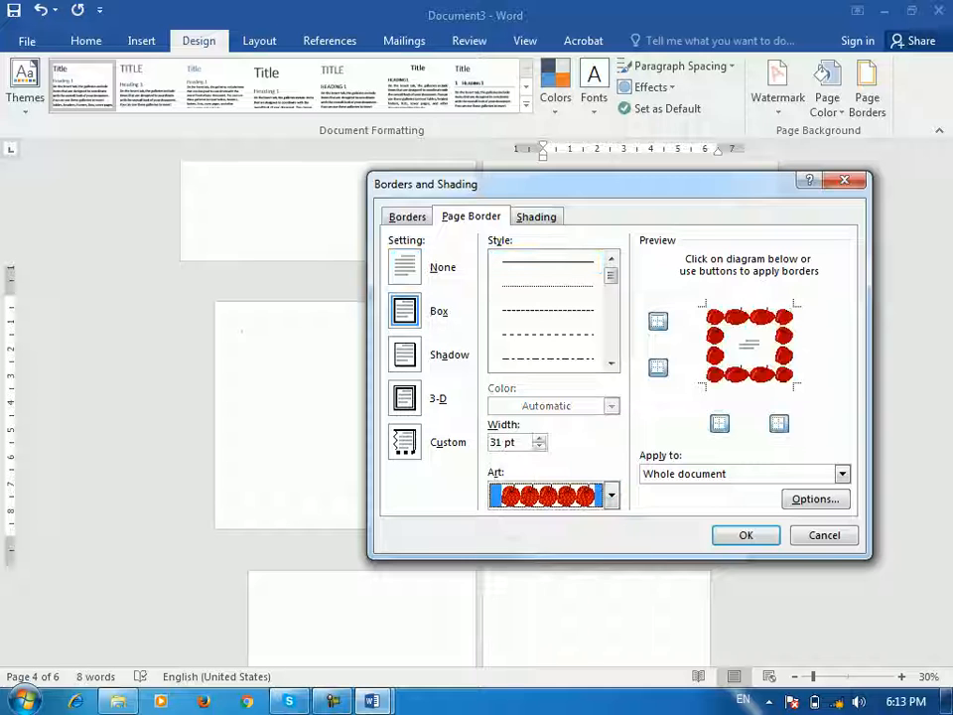
drag(497, 185, 258, 95)
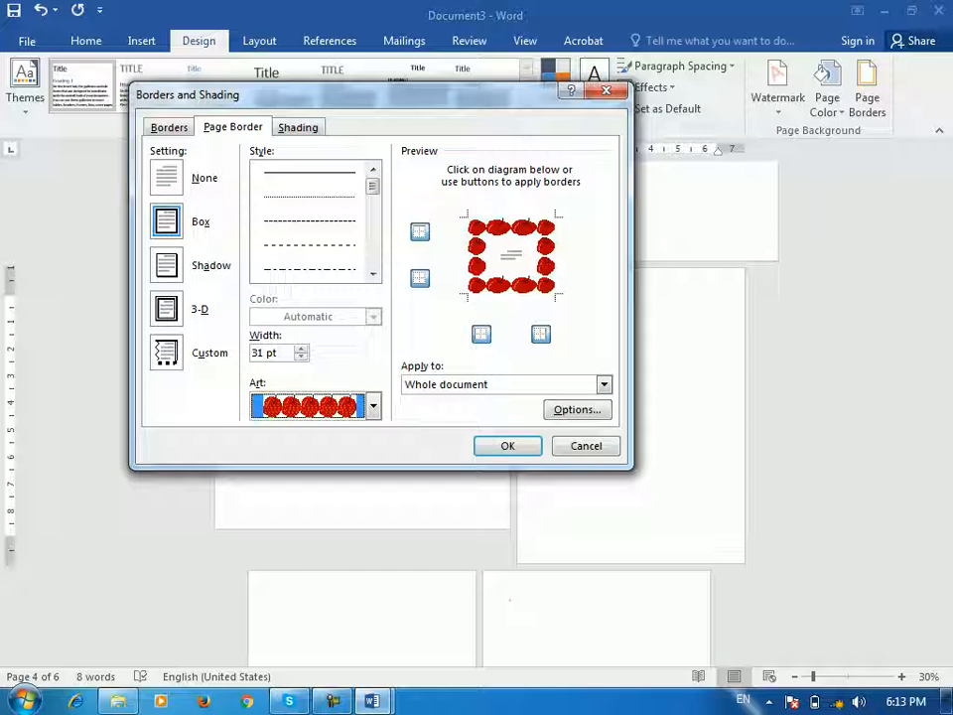
click(604, 384)
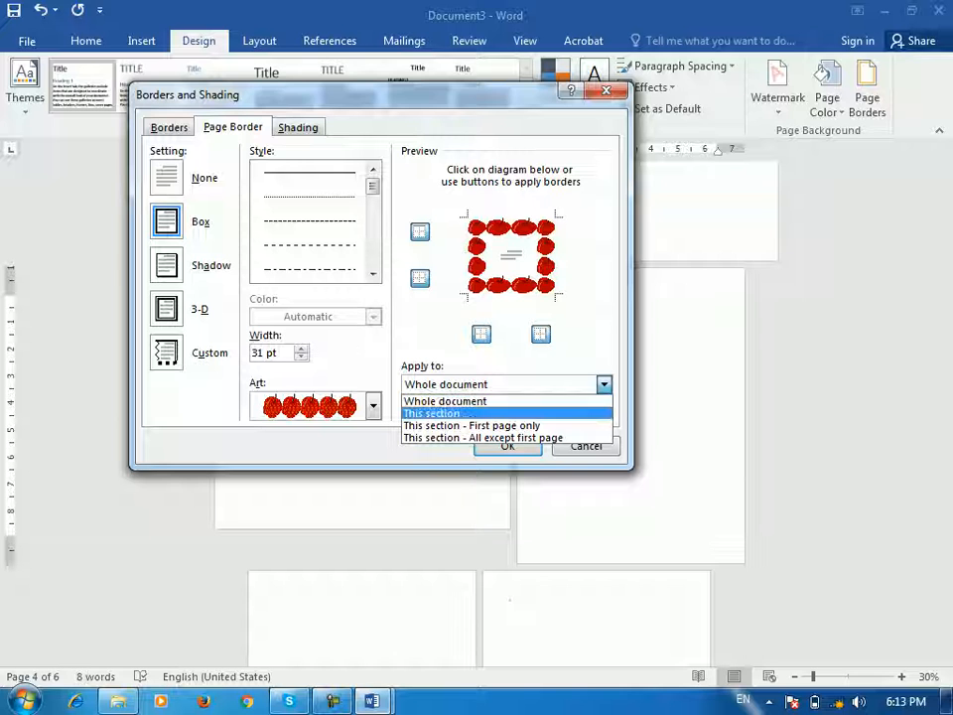
click(457, 413)
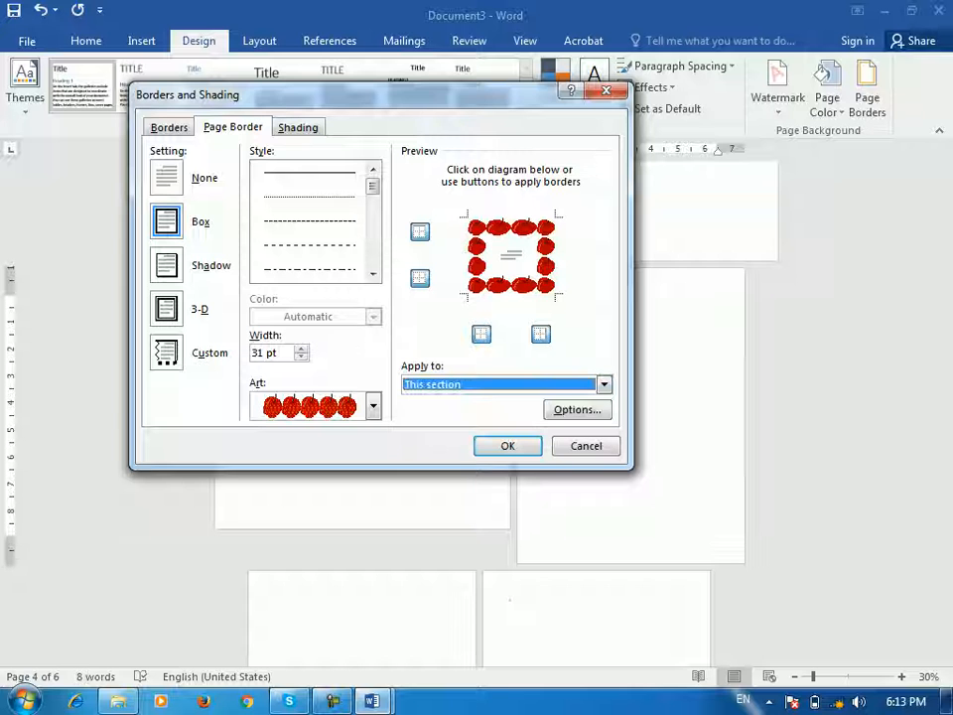
click(508, 446)
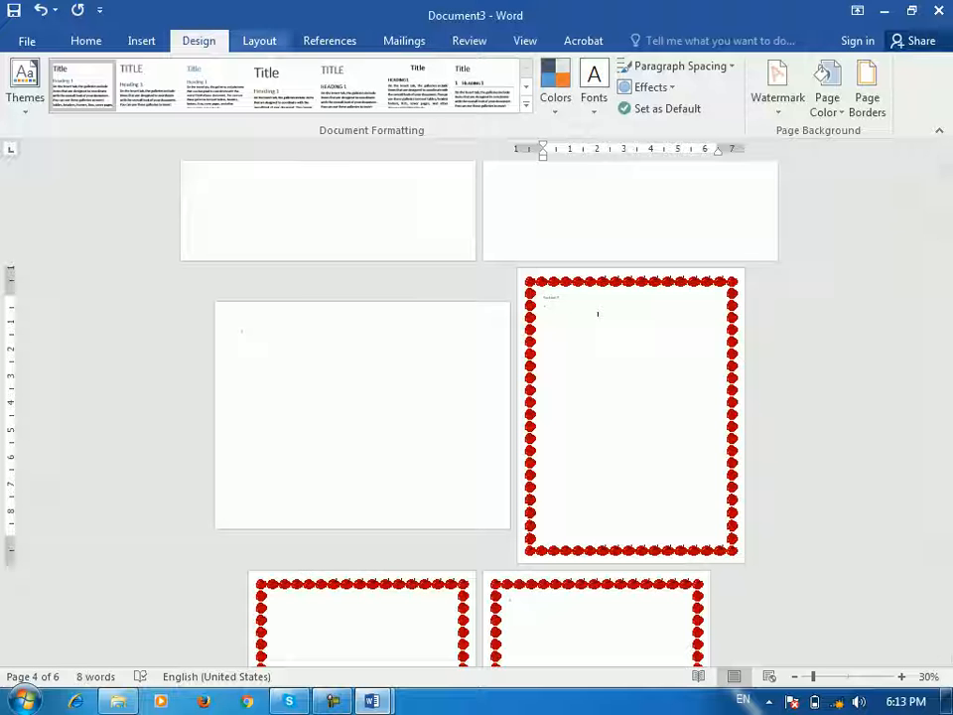
Insert a Blank header on page 1 in Section 1 with the text Barya, and finish header editing
click(85, 41)
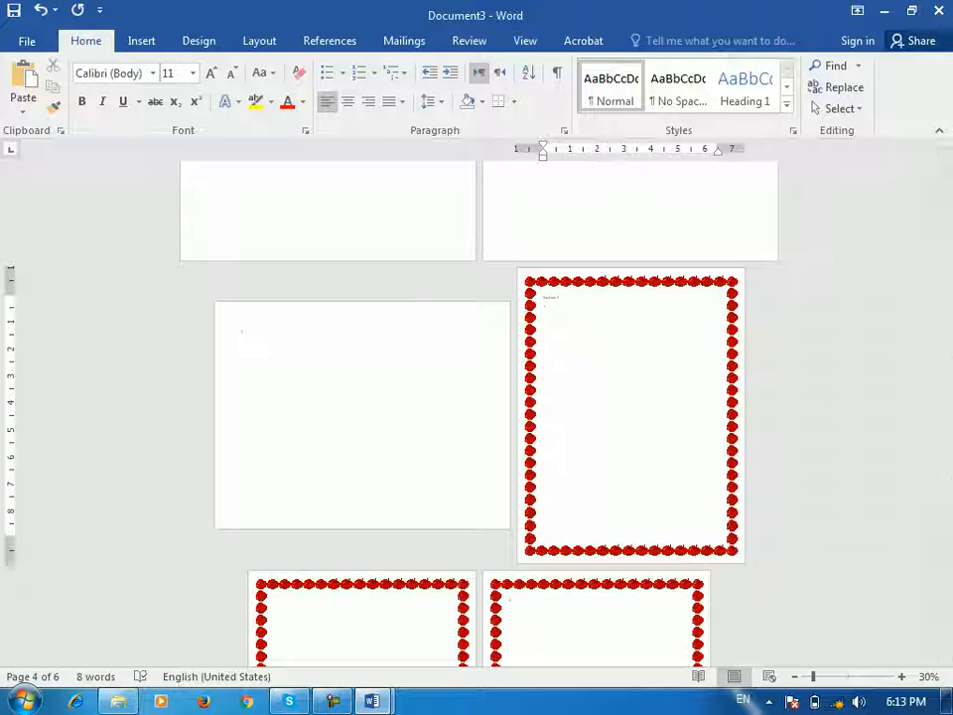
click(141, 41)
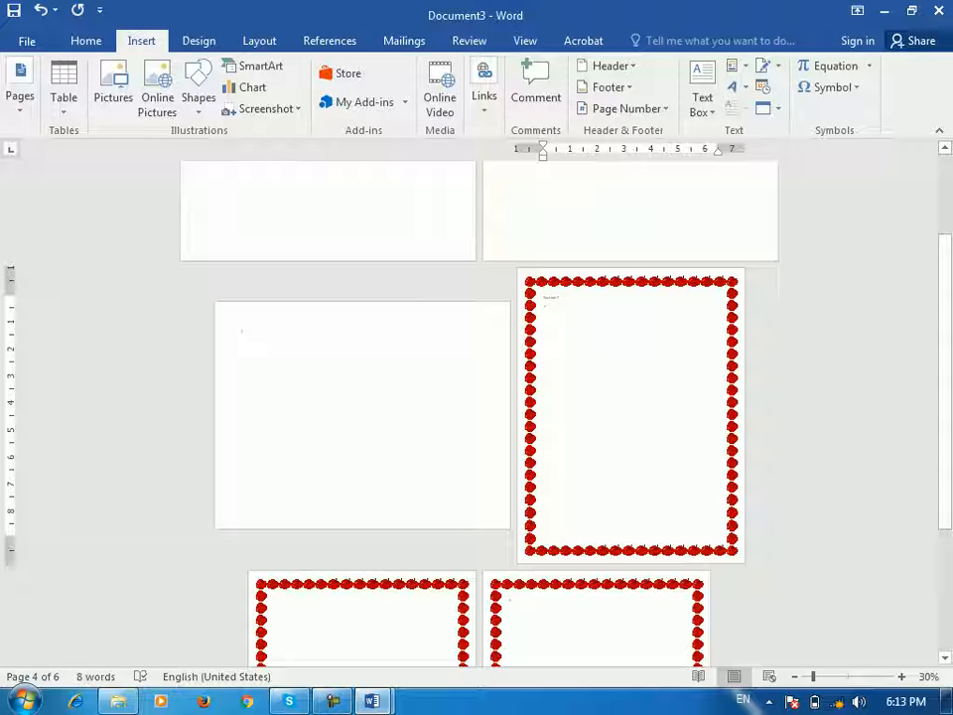
scroll(208, 196, up, 3)
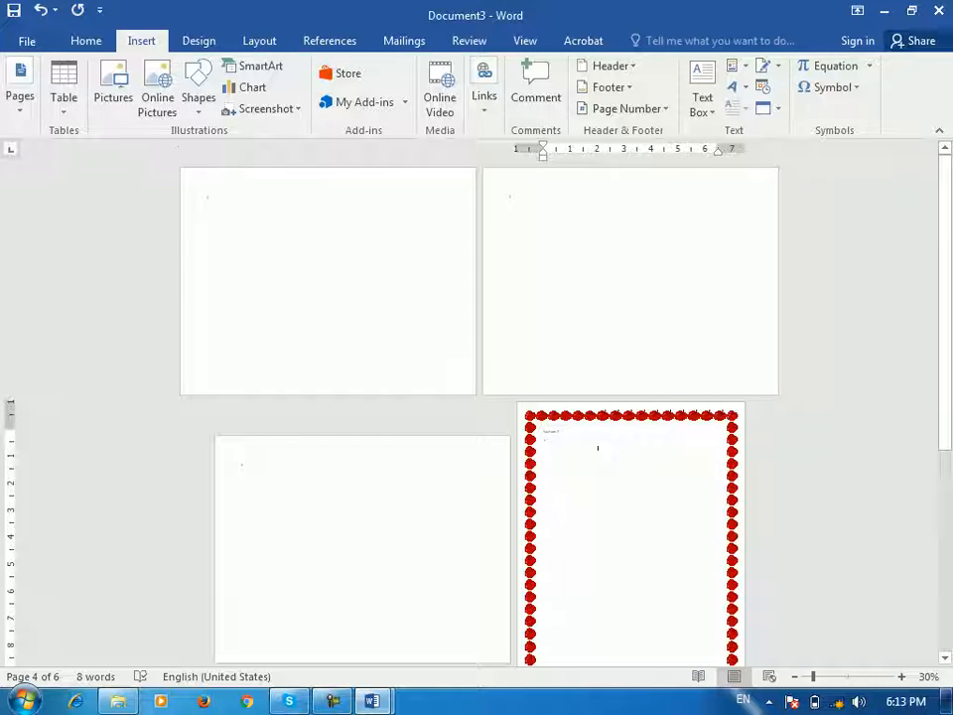
click(209, 196)
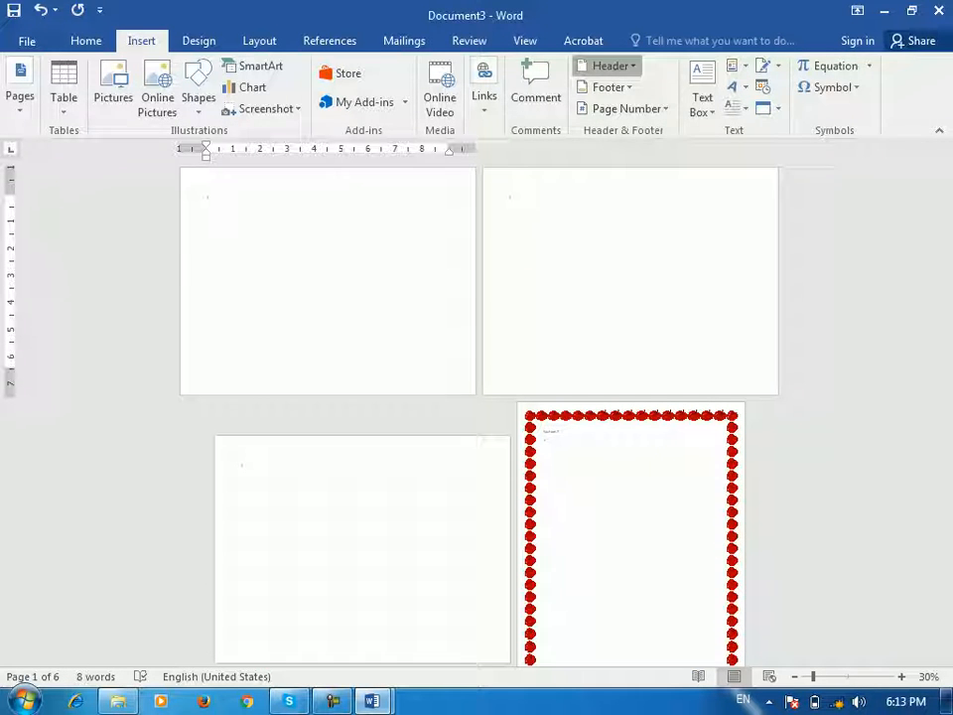
click(606, 66)
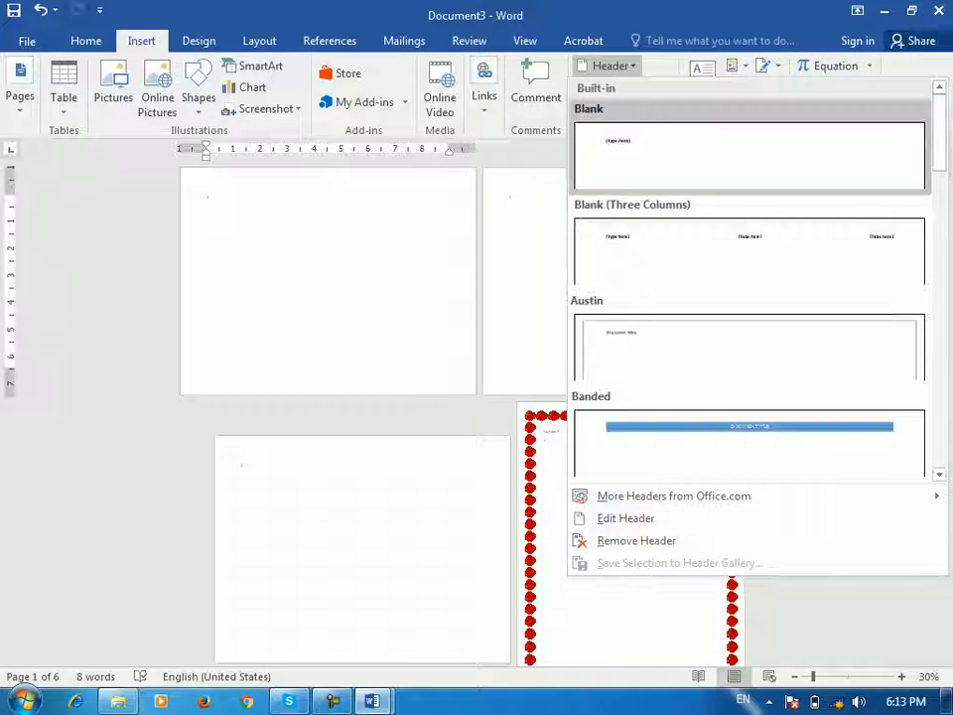
click(749, 155)
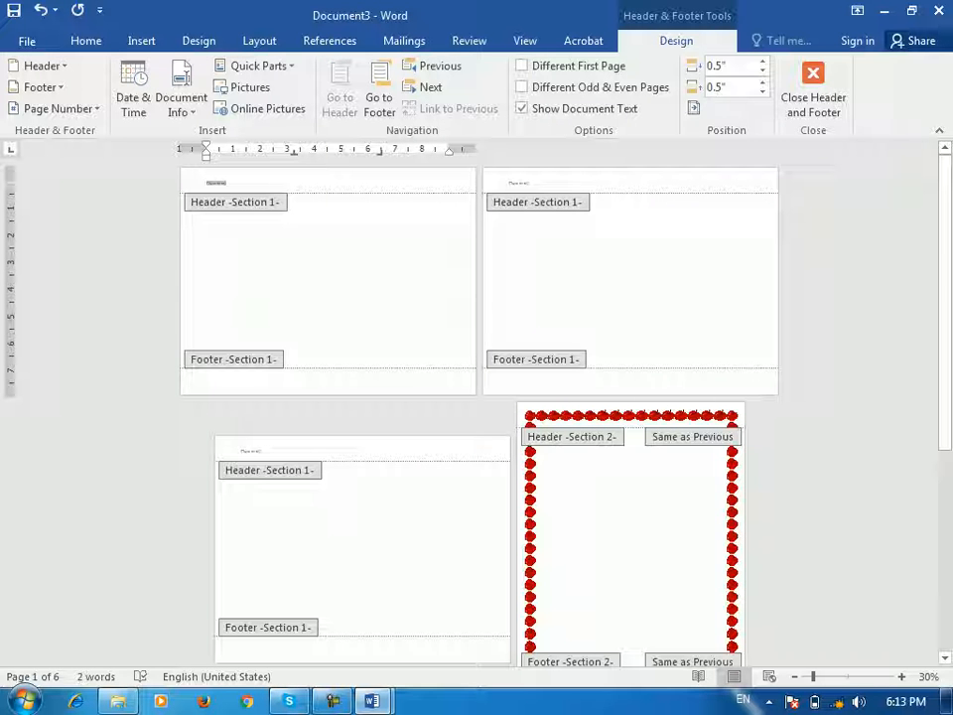
text(Name)
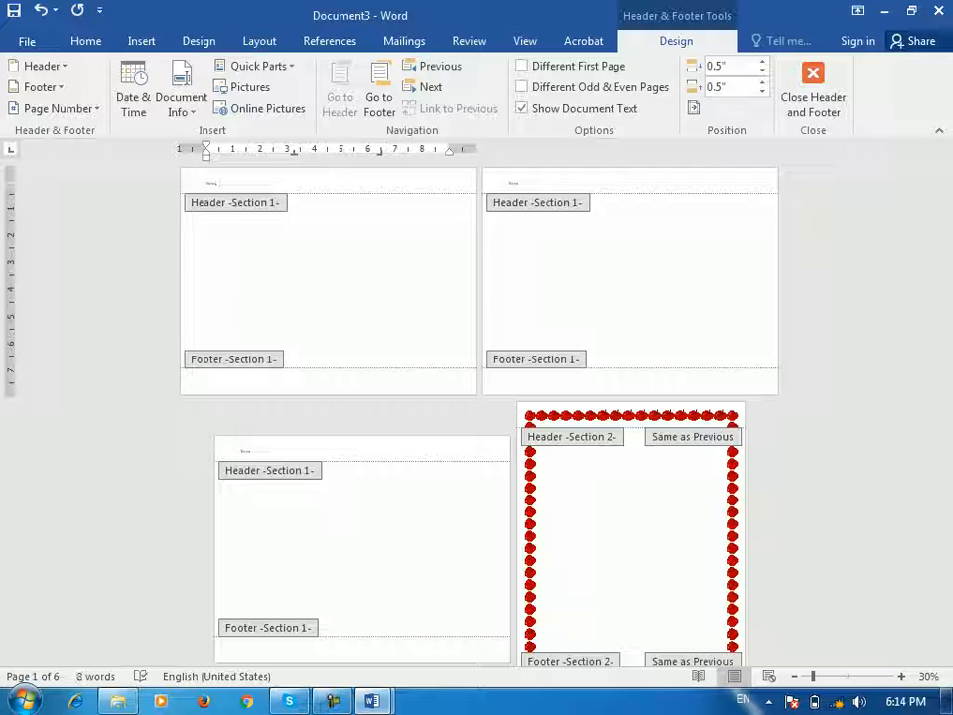
click(814, 91)
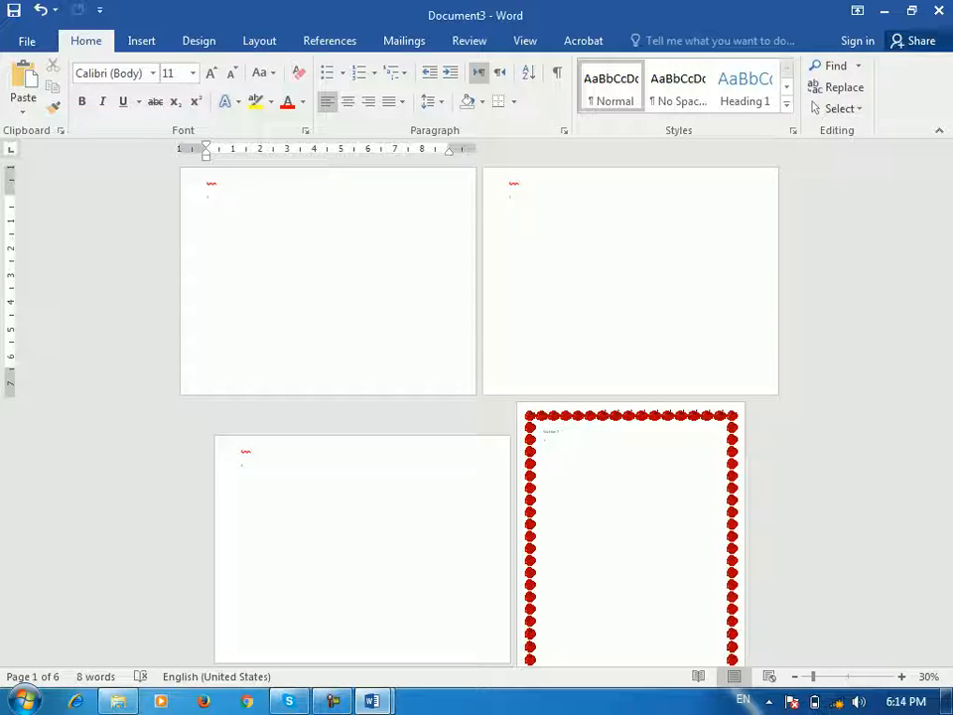
Examine how the Section 2 header on page 4 appears against the apple page border
scroll(477, 412, up, 6)
scroll(477, 412, down, 5)
scroll(477, 412, down, 15)
scroll(477, 412, down, 1)
scroll(477, 412, up, 2)
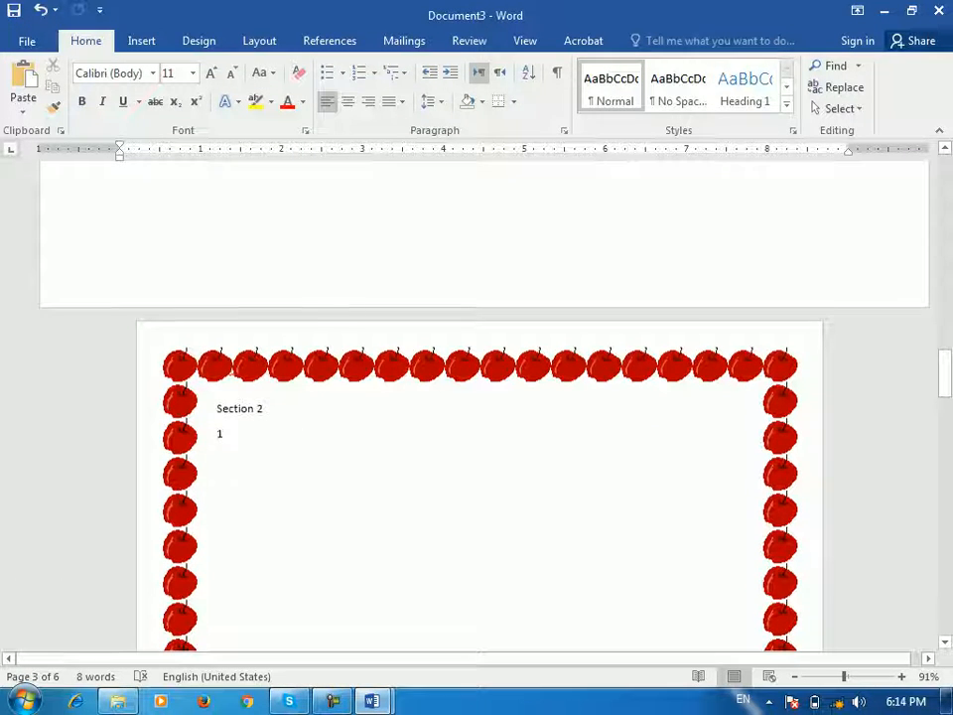
double_click(226, 368)
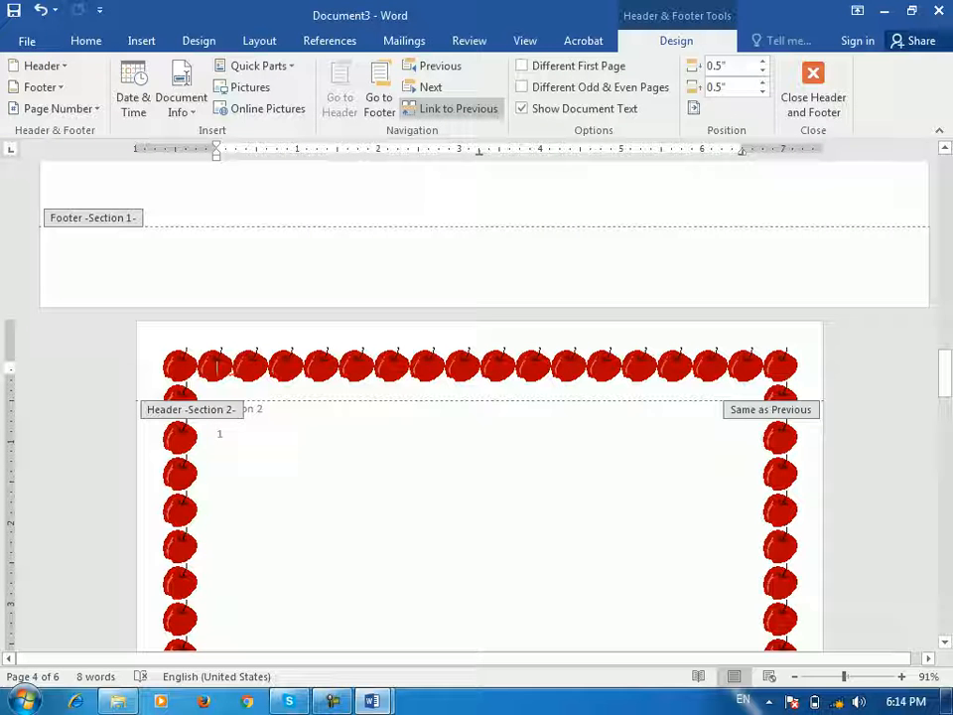
double_click(260, 409)
double_click(226, 369)
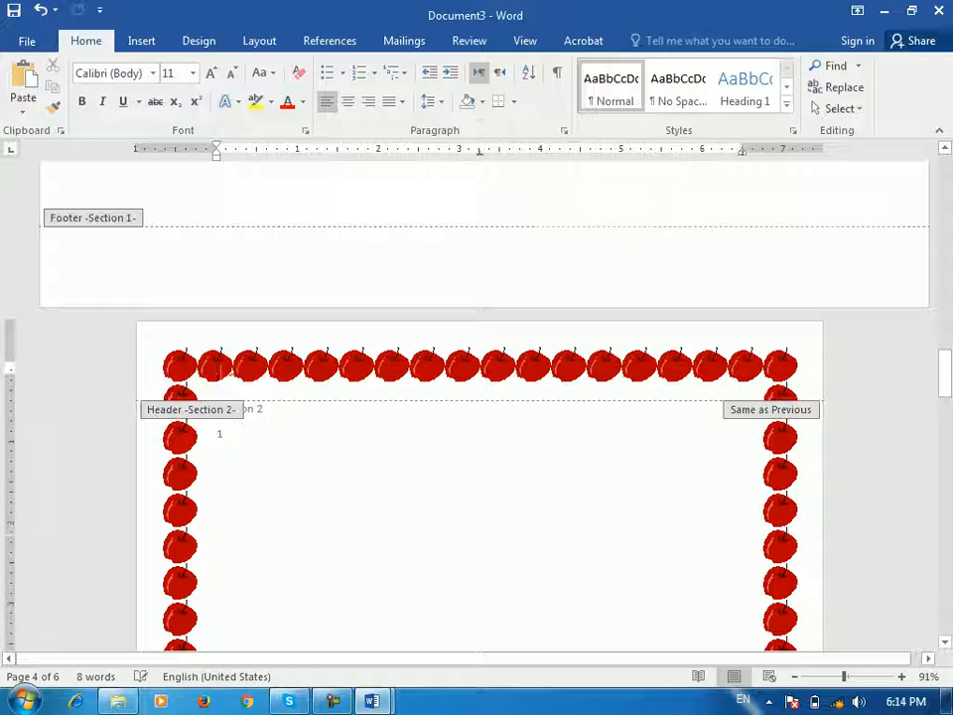
click(811, 91)
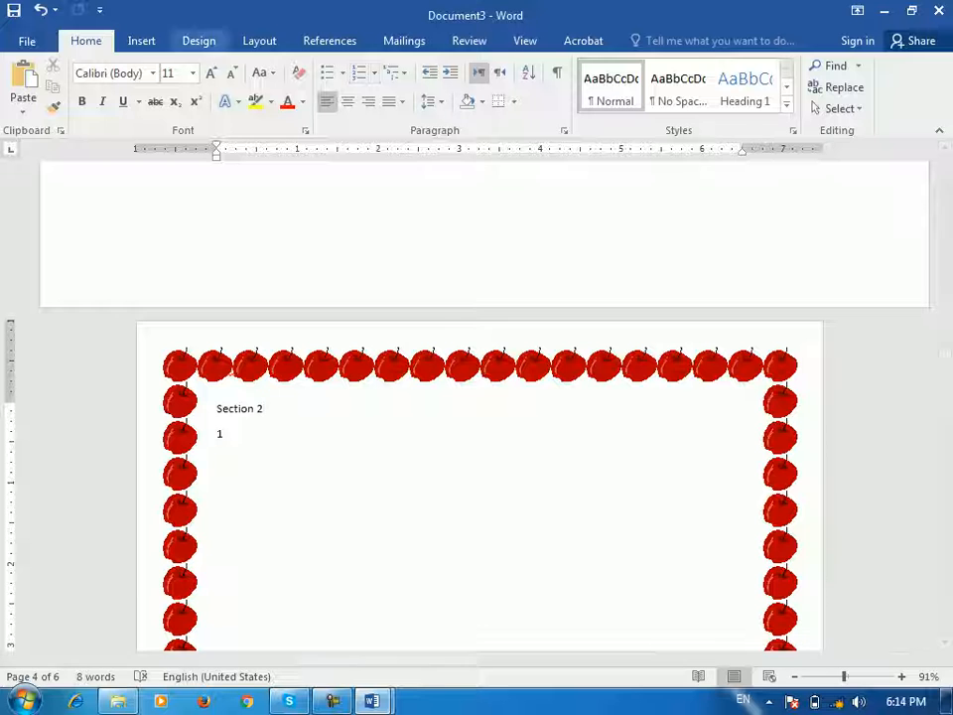
Remove the apple art from the page border, using a plain ½ pt box border applied to the whole document
click(198, 41)
click(867, 89)
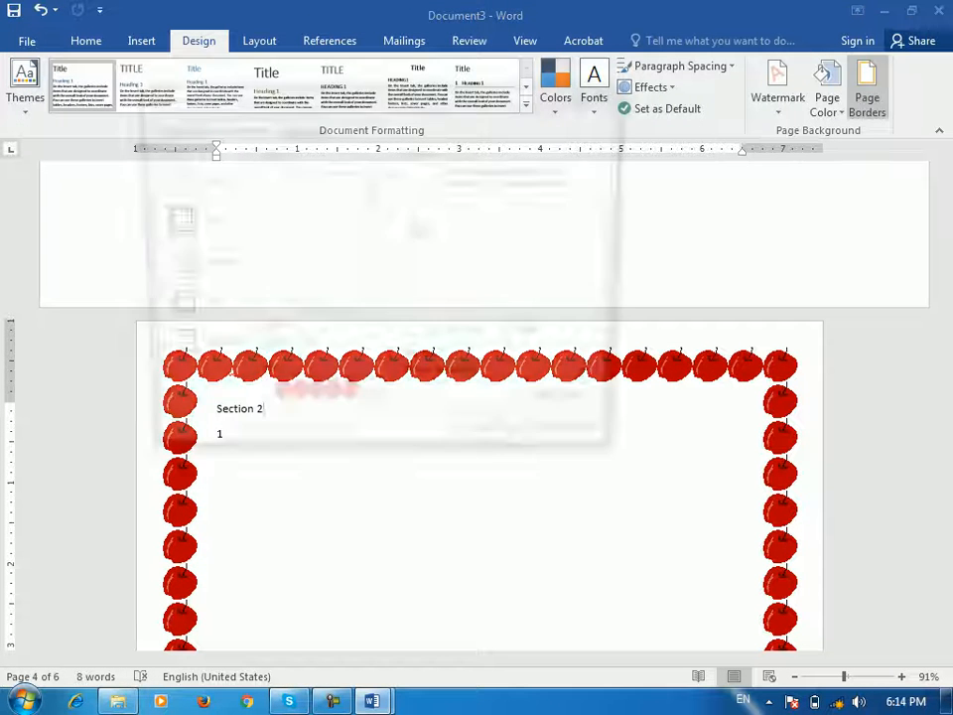
click(374, 406)
click(309, 427)
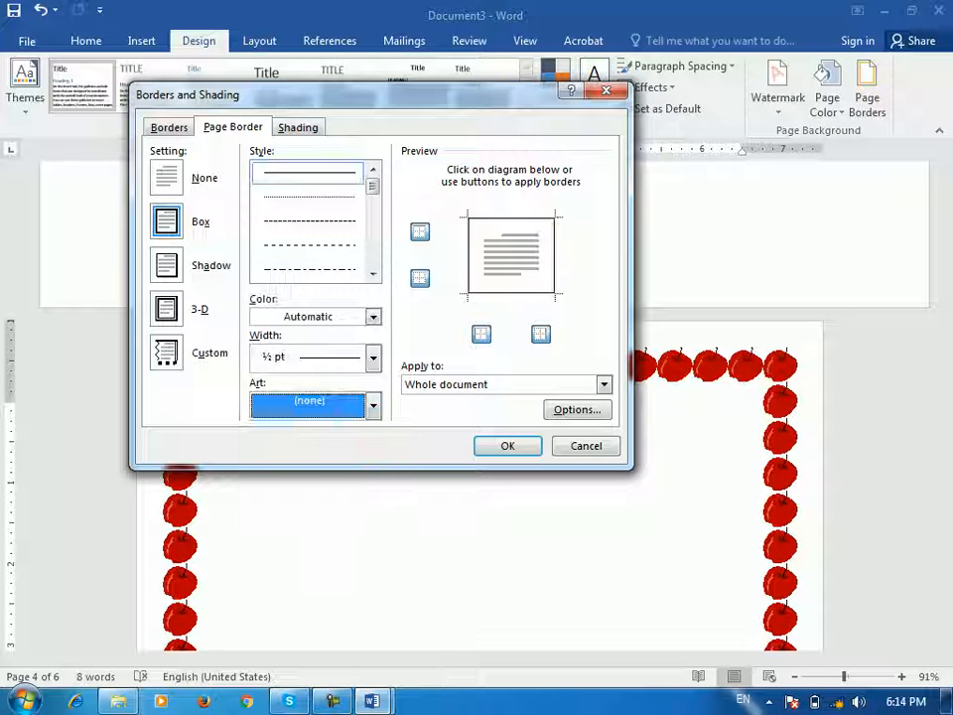
click(508, 446)
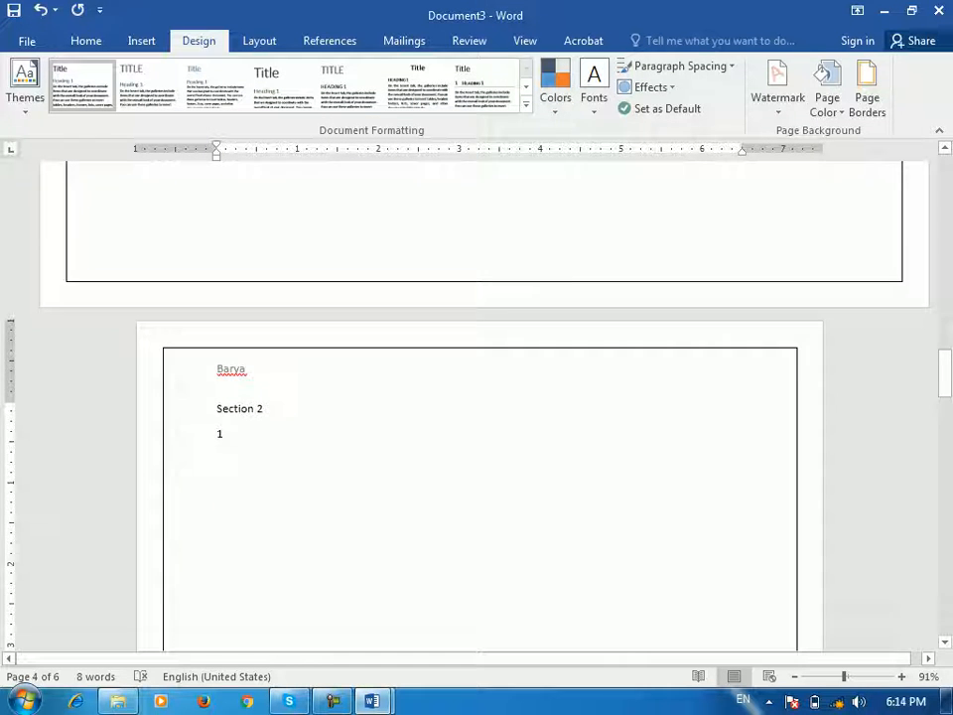
Open the Section 2 header on page 4 and turn off its link to the previous section
scroll(480, 408, up, 12)
scroll(480, 407, down, 6)
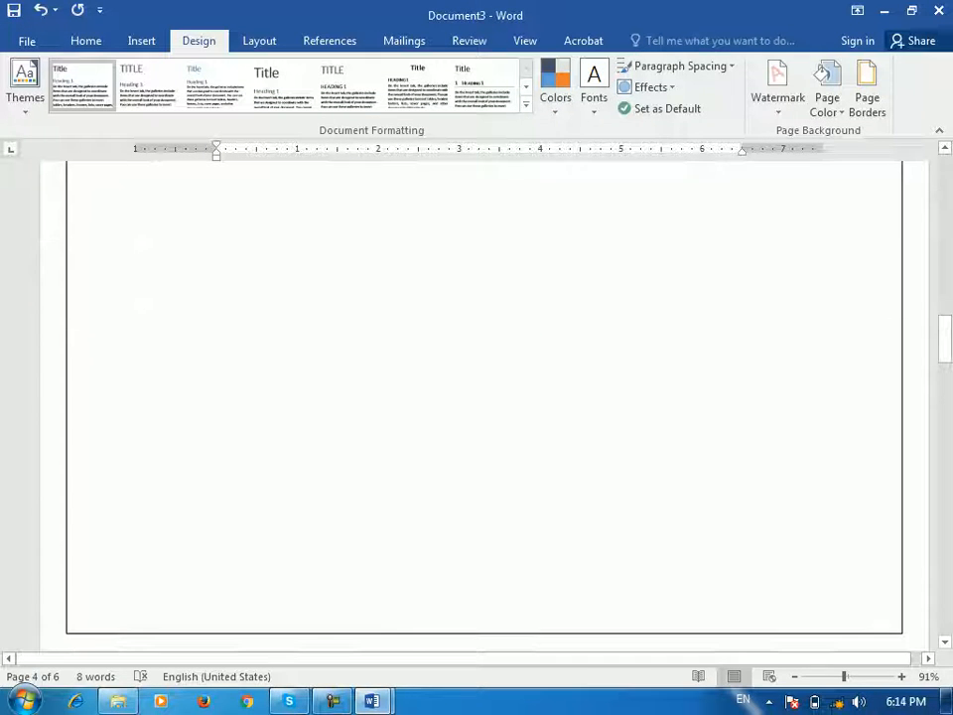
scroll(481, 408, down, 3)
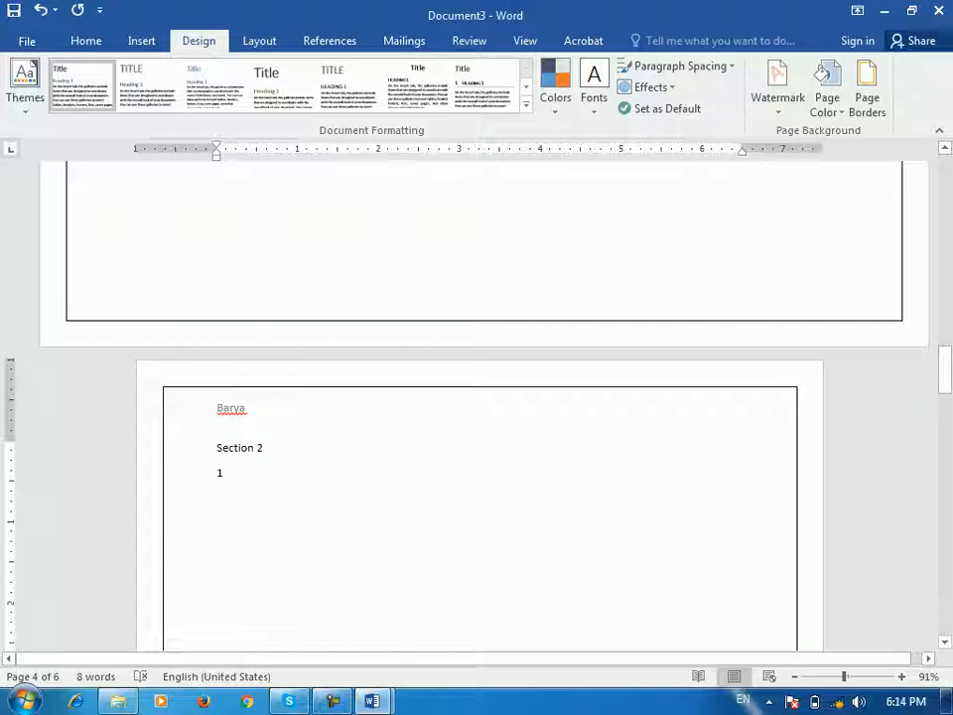
scroll(481, 407, down, 2)
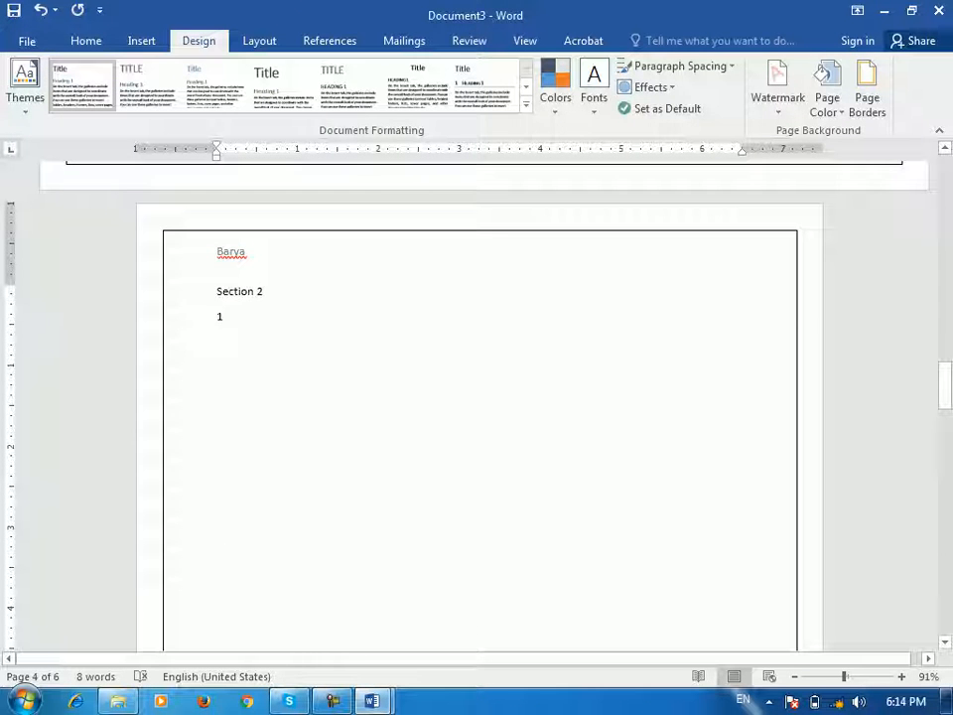
double_click(231, 251)
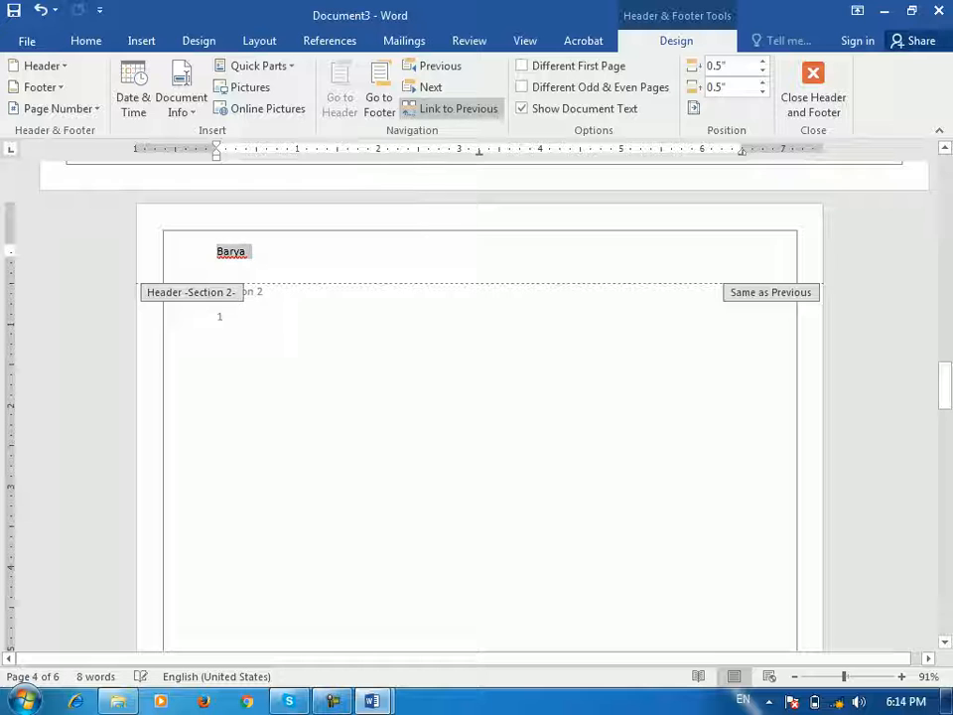
click(218, 266)
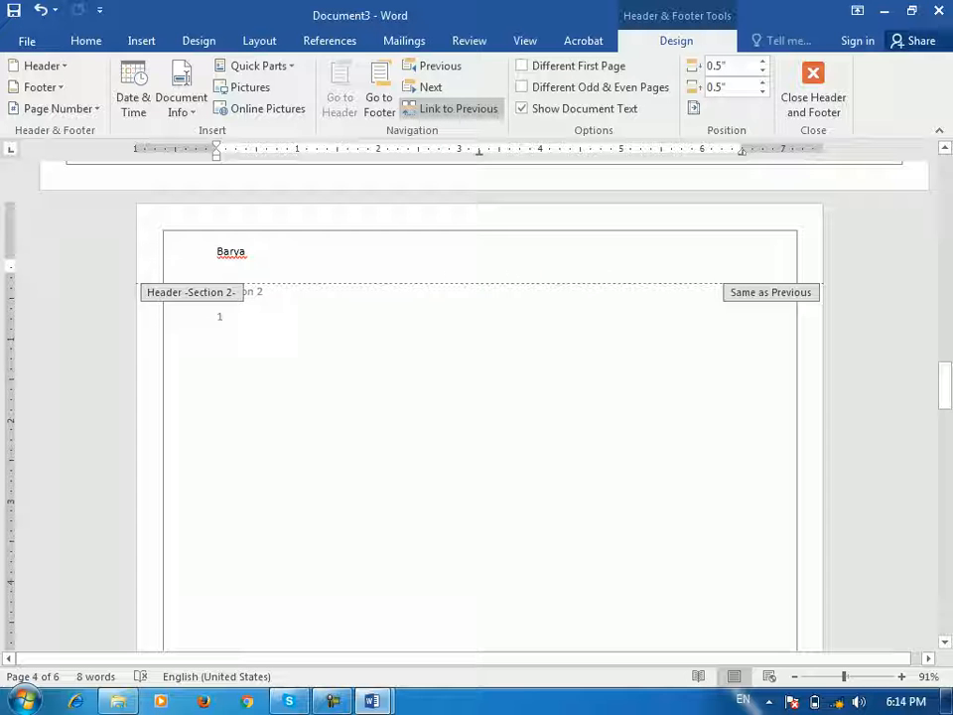
scroll(477, 397, up, 3)
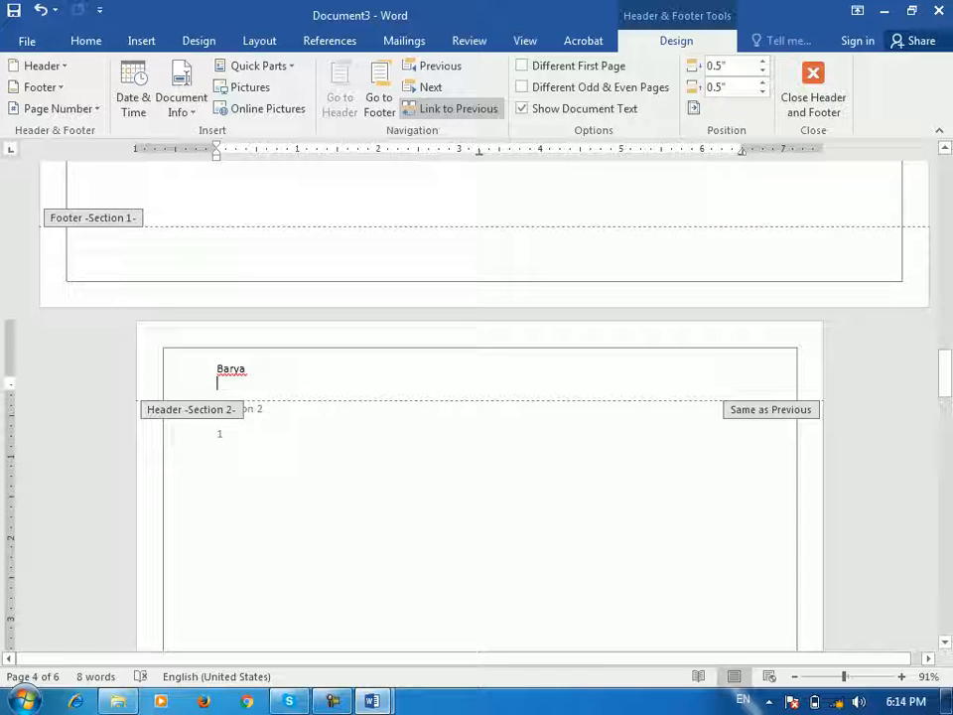
click(452, 109)
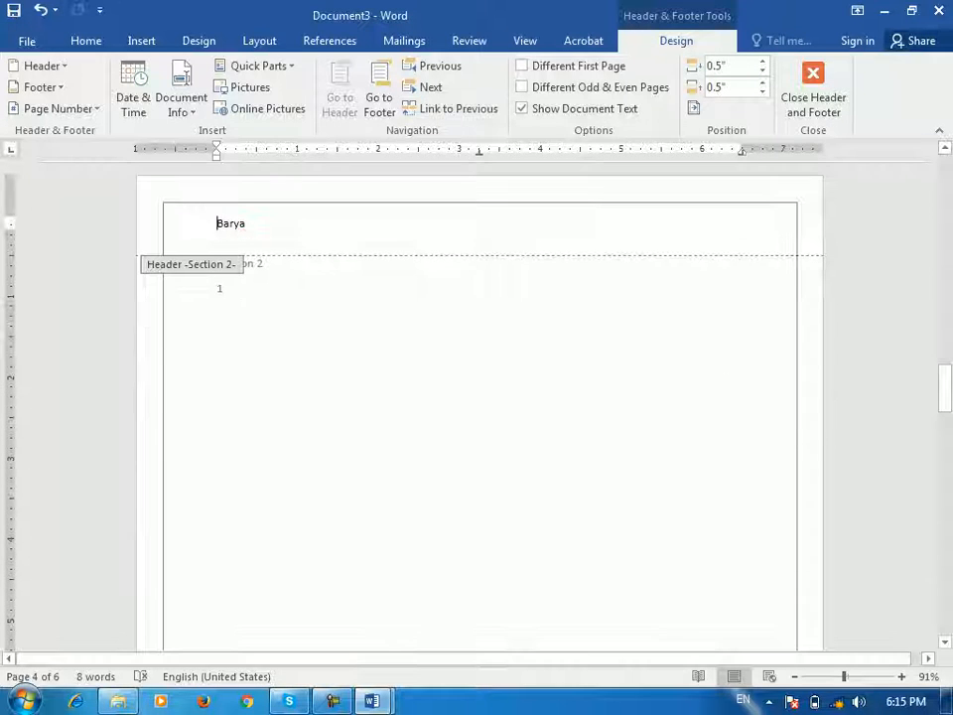
Replace the Section 2 header text on page 4 with Institute
scroll(477, 397, up, 4)
drag(217, 380, 253, 380)
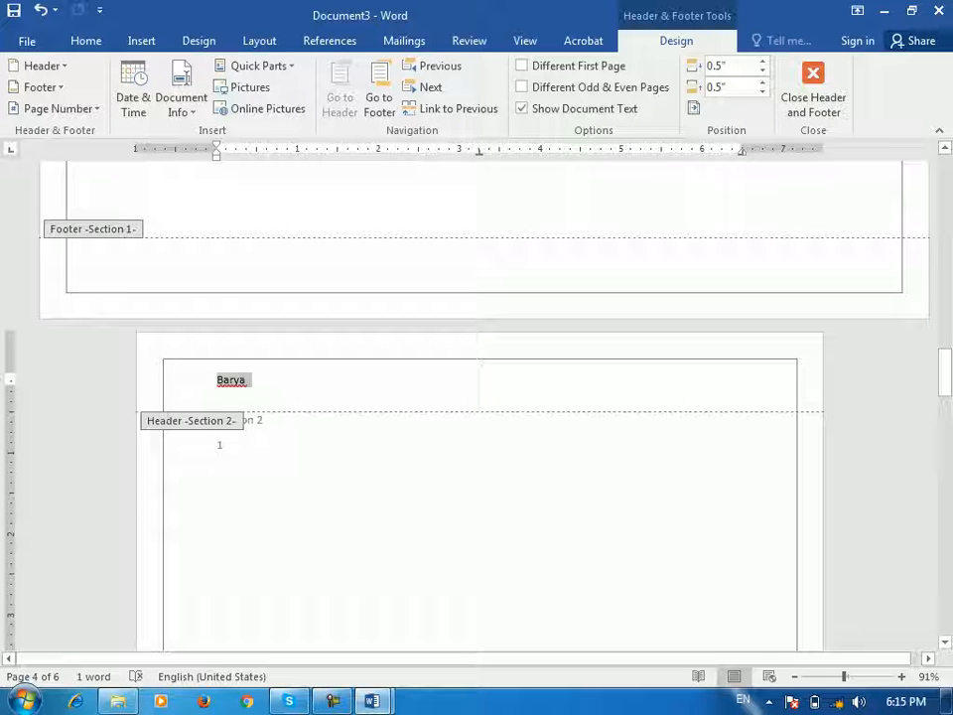
text(Irstitute)
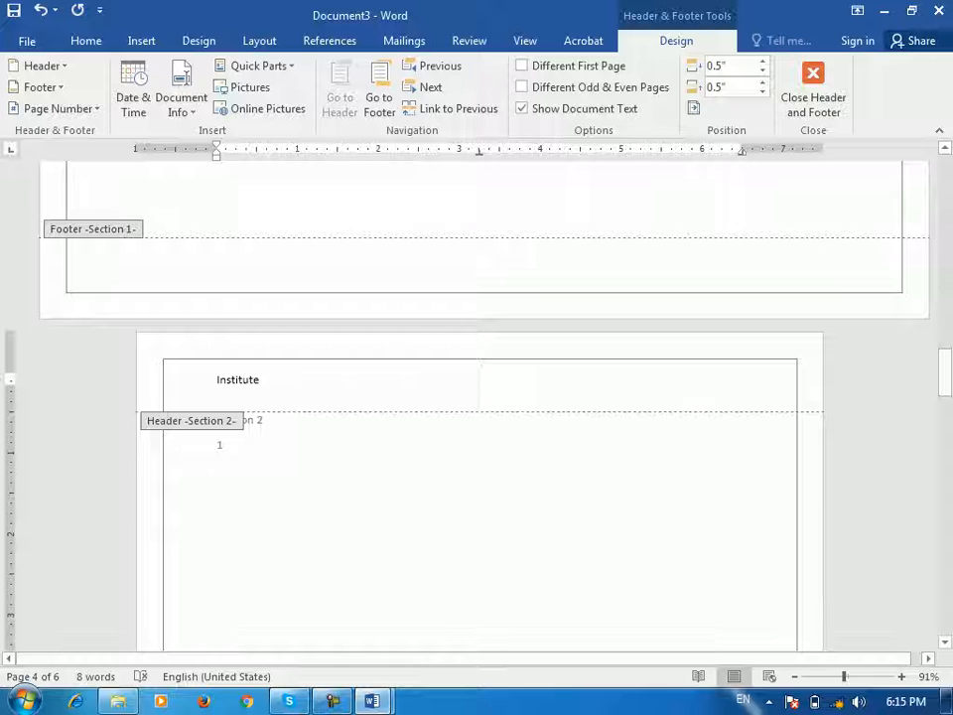
Compare the header text on the Section 1 pages with the header text on the Section 2 pages
scroll(477, 398, up, 10)
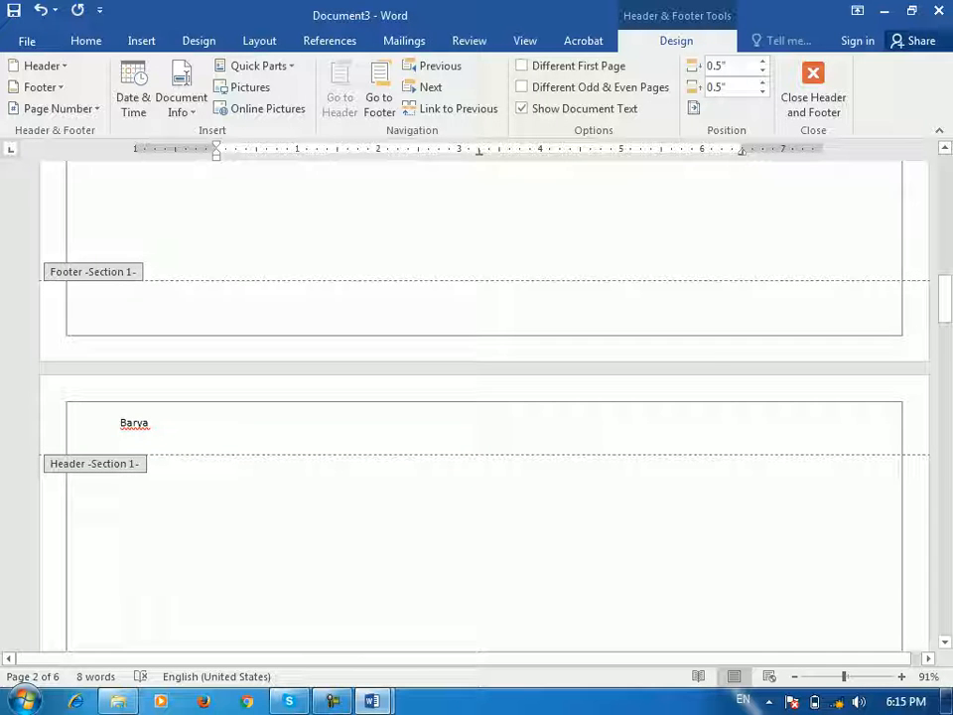
scroll(476, 397, down, 10)
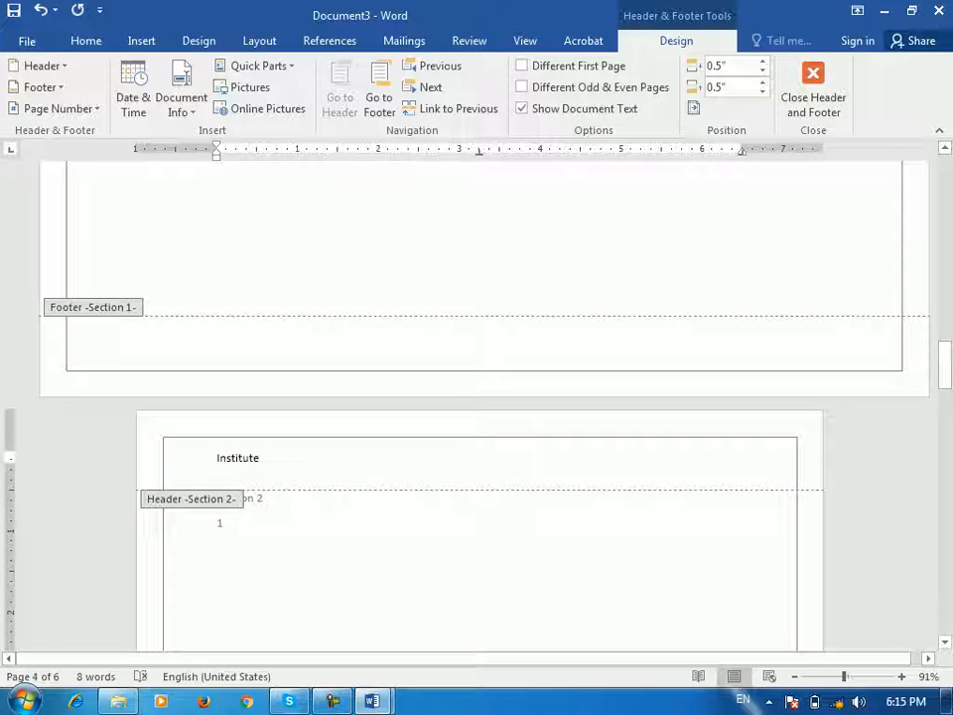
scroll(477, 398, down, 5)
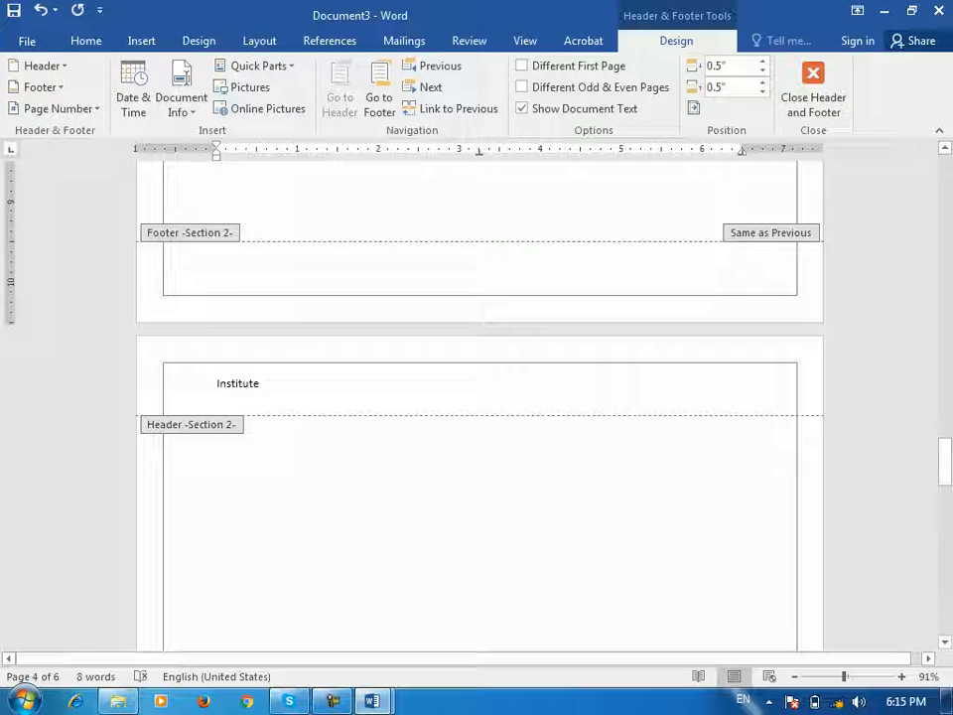
scroll(477, 398, down, 5)
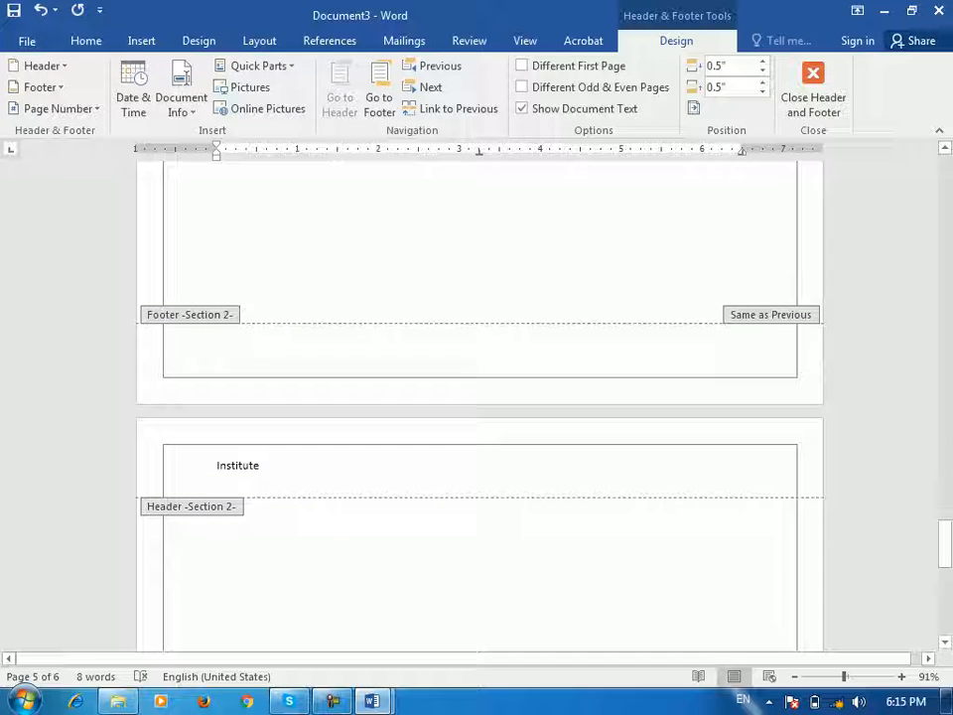
scroll(477, 397, up, 3)
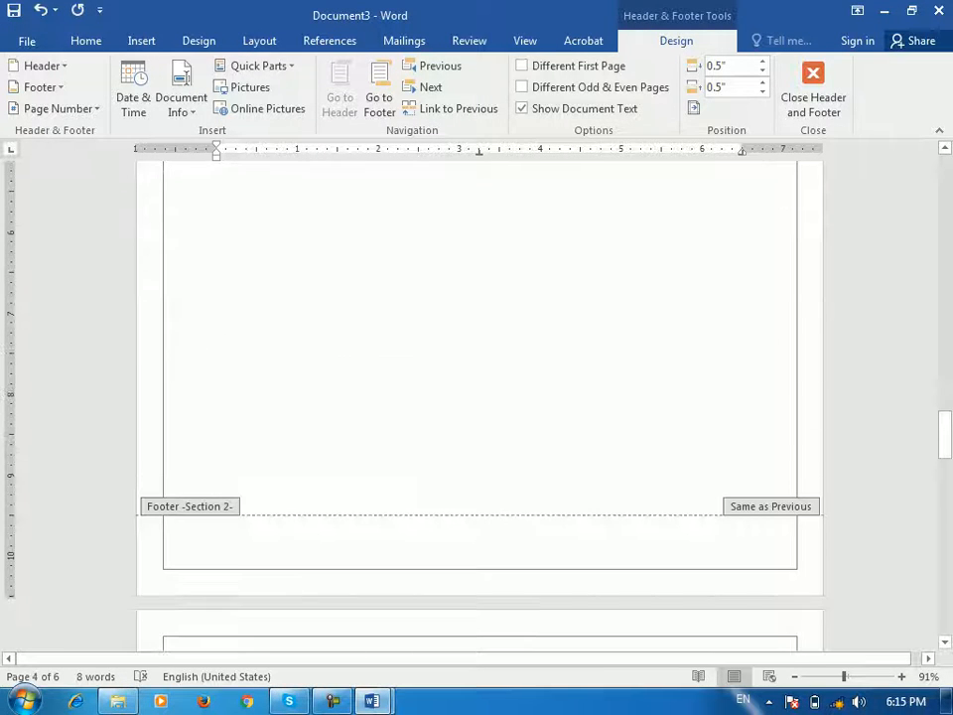
scroll(480, 397, up, 10)
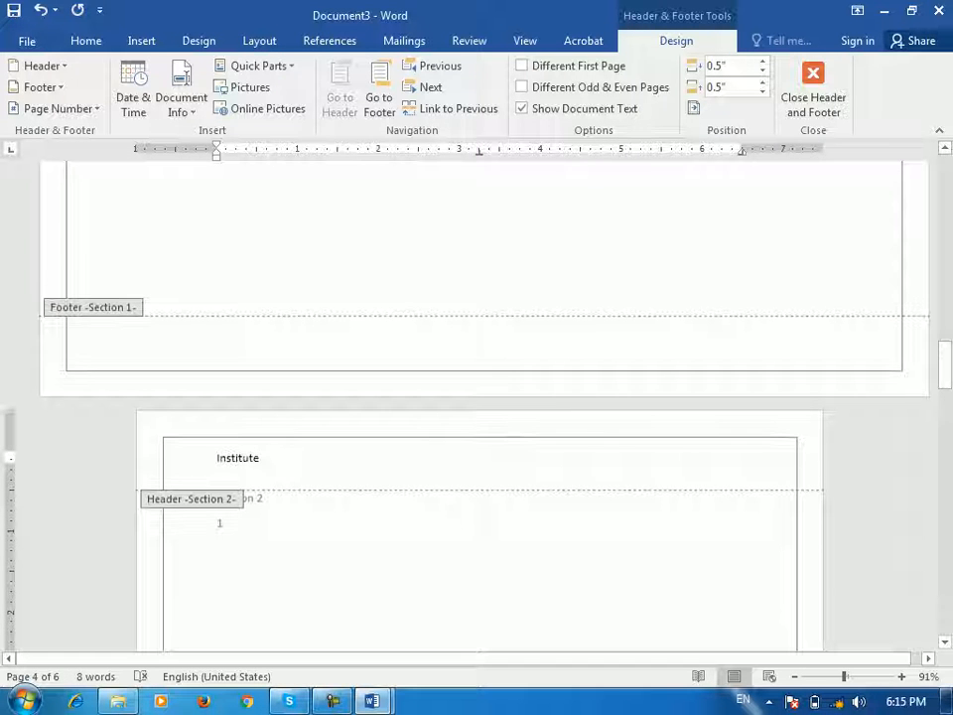
Insert a centered page number at the bottom of the page from the Section 1 footer on page 3
click(120, 349)
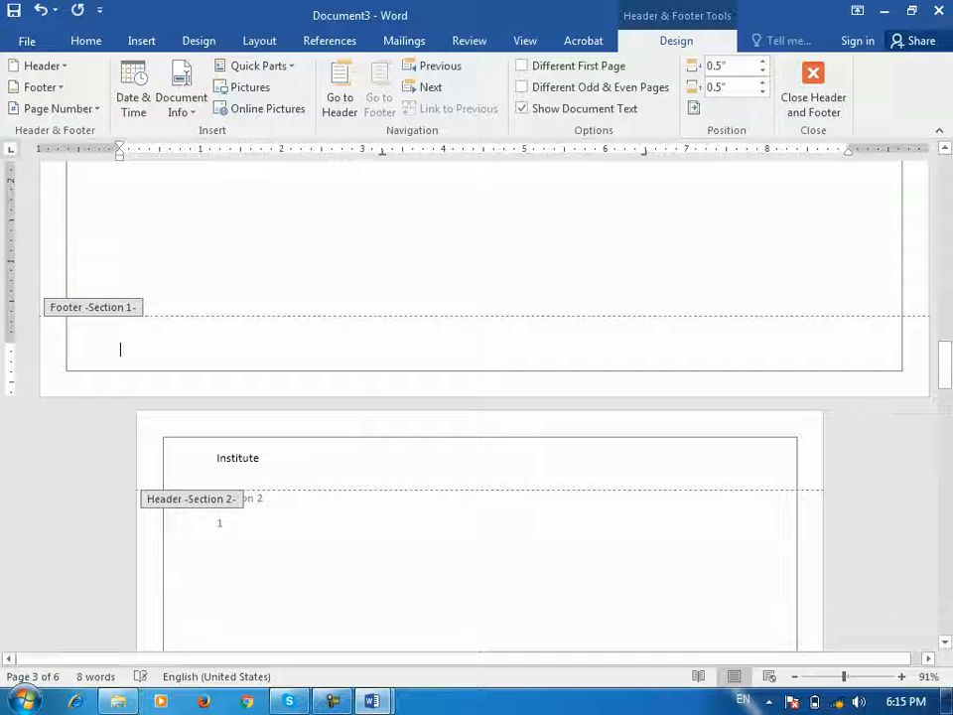
click(57, 108)
mouse_move(72, 154)
click(361, 303)
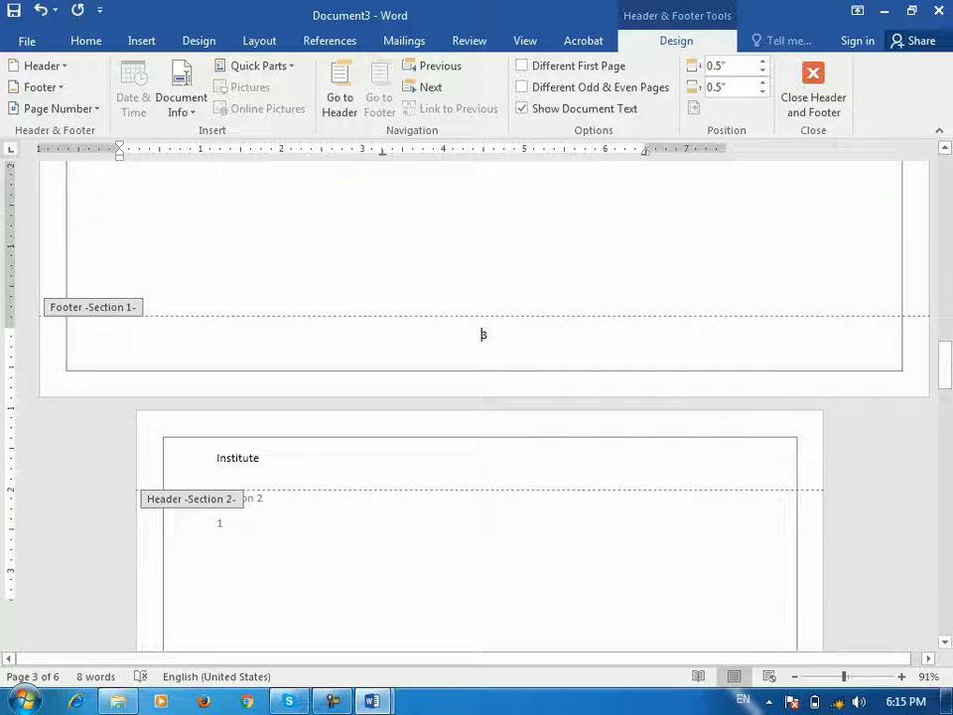
Select the page number in the Section 2 footer on page 4 and turn off the footer's link to the previous section
scroll(481, 398, down, 9)
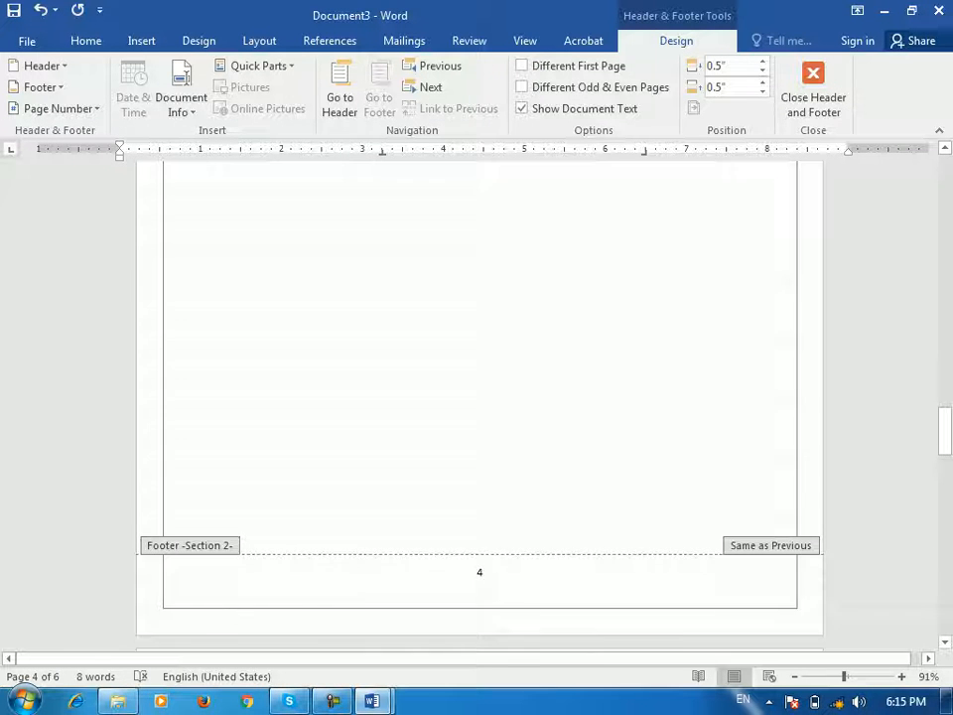
scroll(480, 397, down, 2)
click(479, 494)
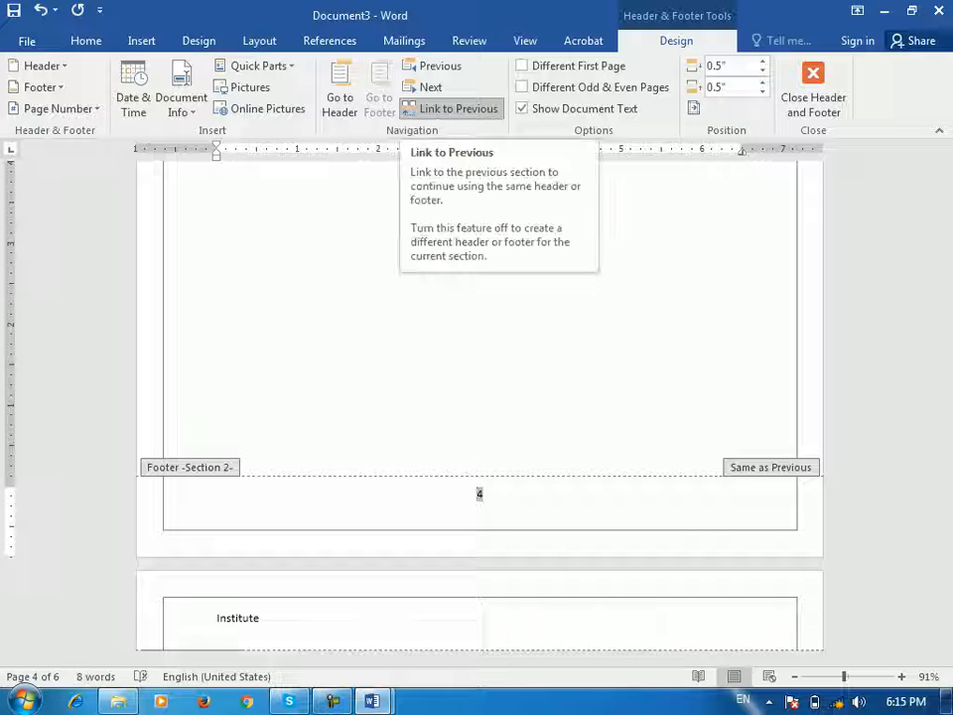
click(452, 109)
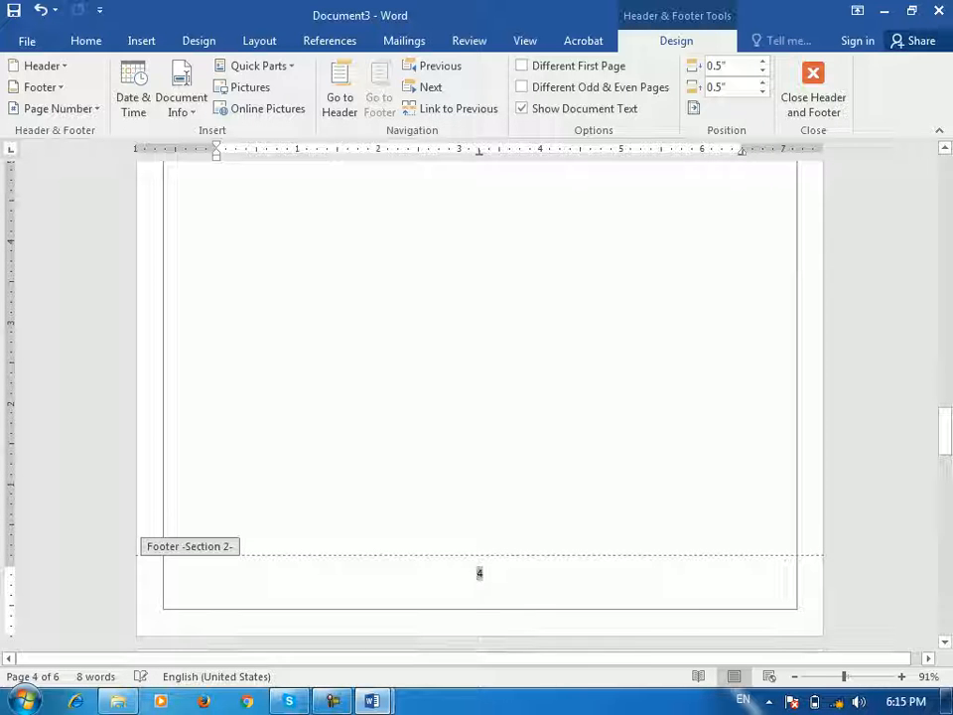
Delete the page number from the Section 2 footer on page 4
double_click(481, 573)
key(Delete)
scroll(481, 573, up, 5)
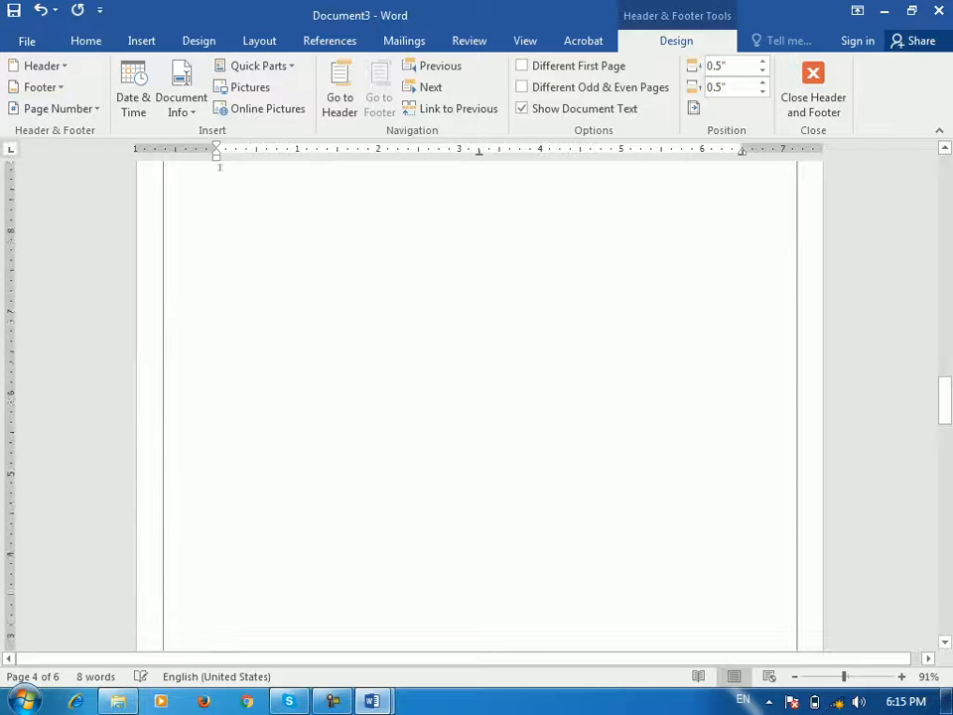
scroll(480, 405, up, 7)
scroll(480, 405, down, 12)
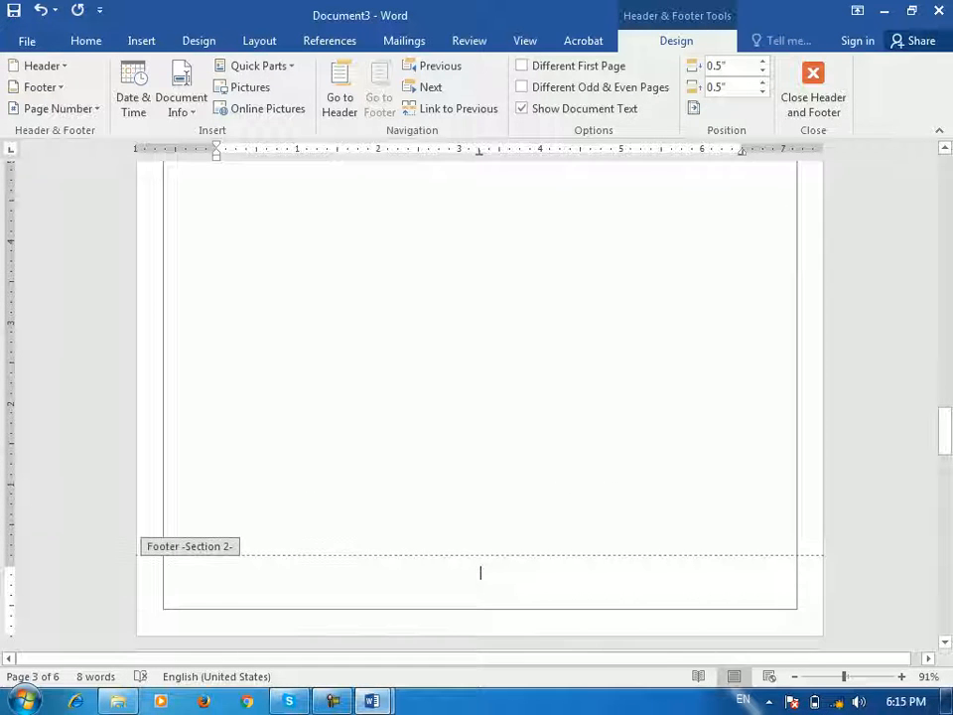
scroll(480, 573, down, 3)
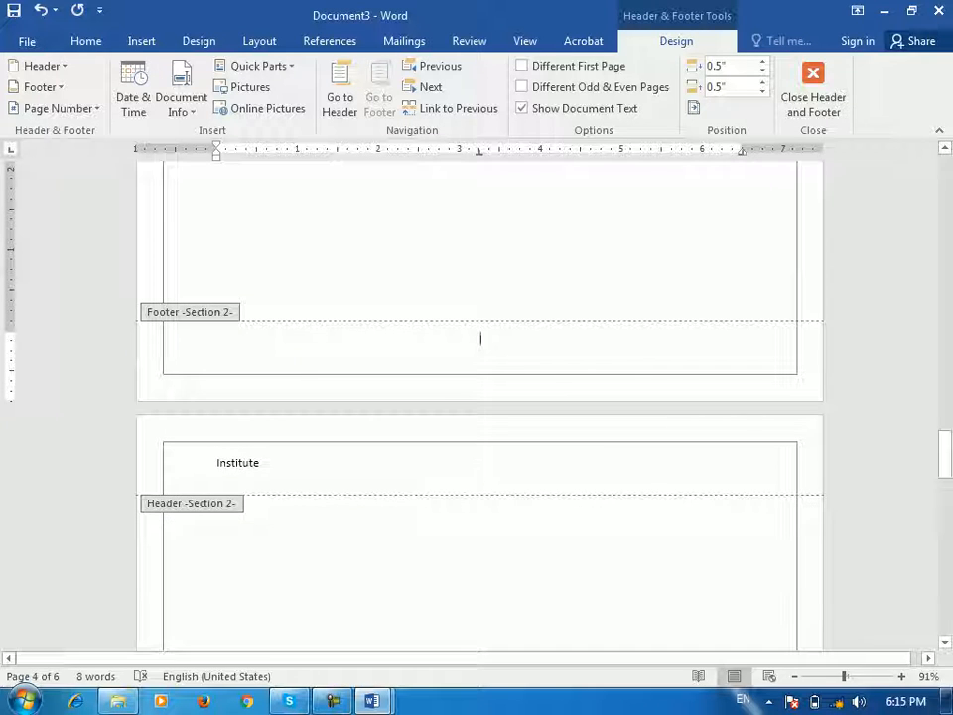
Insert a new centered page number at the bottom of the page in the Section 2 footer
click(58, 109)
mouse_move(90, 154)
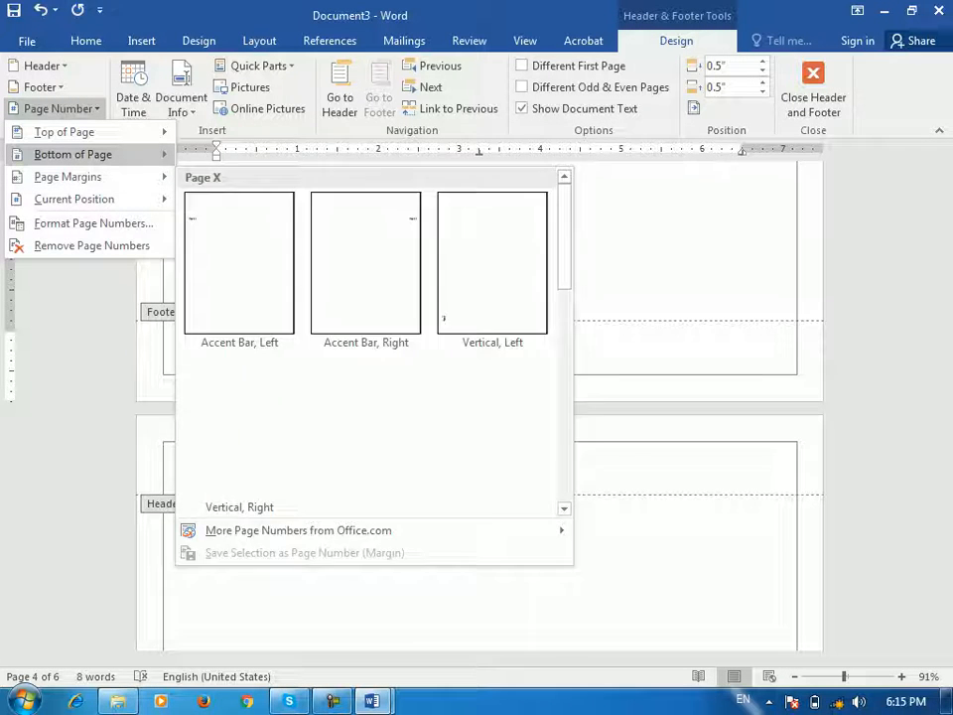
click(358, 316)
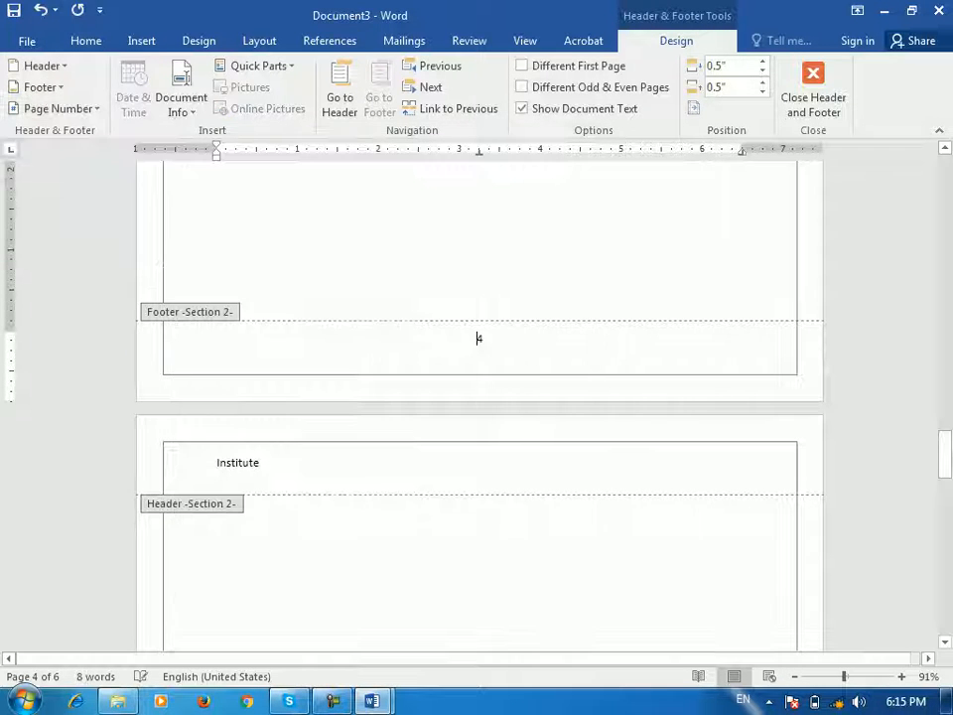
Set the Section 2 page number format to A, B, C, ... and start its numbering at A
click(58, 109)
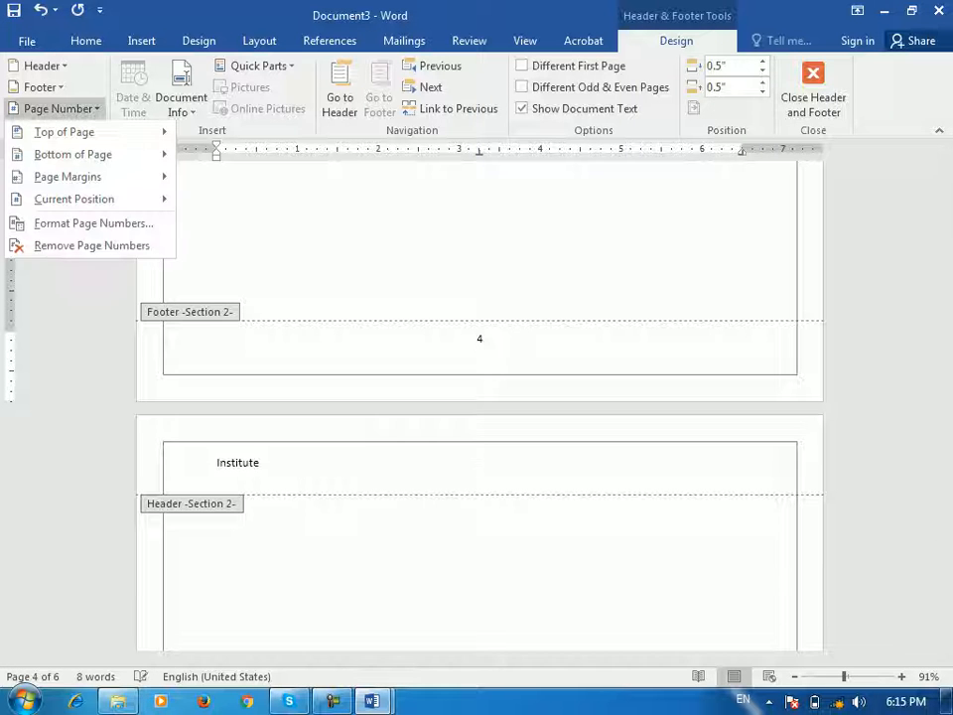
click(92, 222)
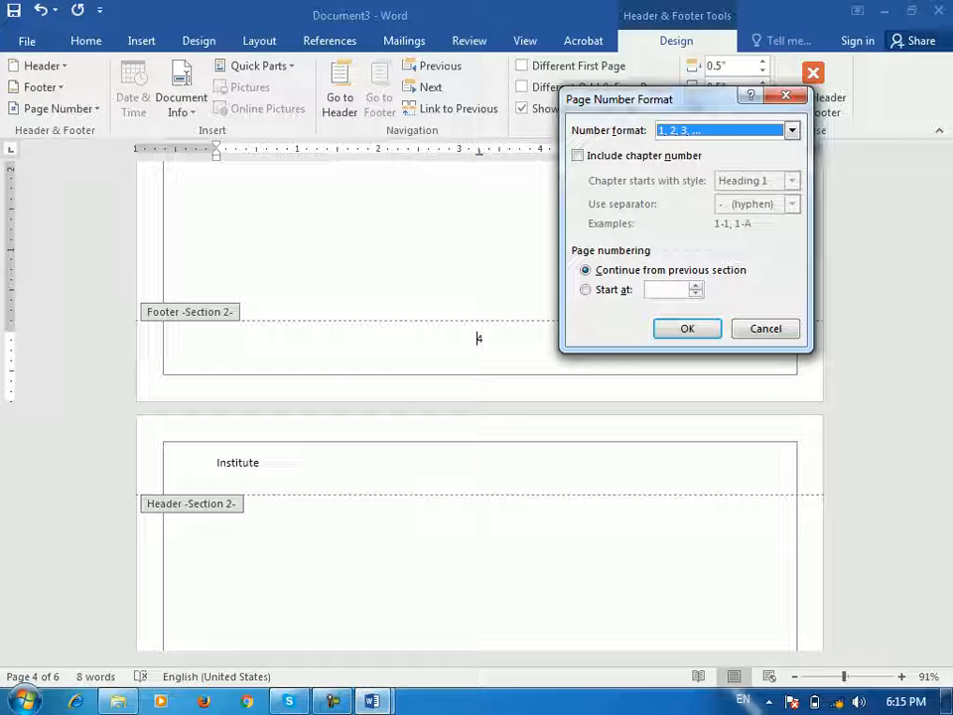
click(792, 131)
key(Down)
key(Down)
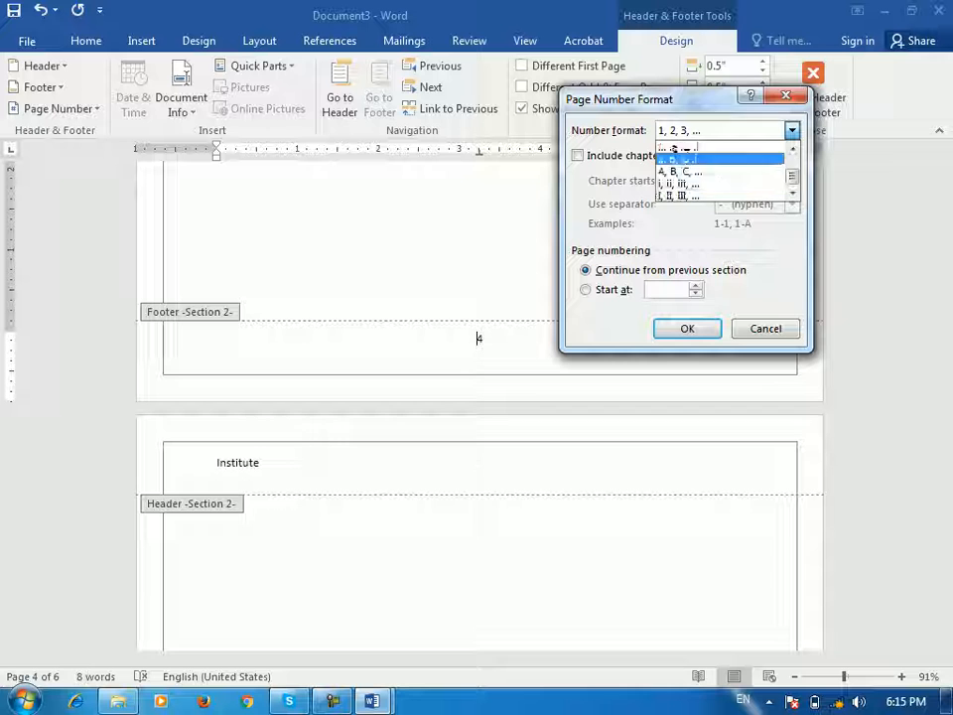
key(Return)
key(alt+a)
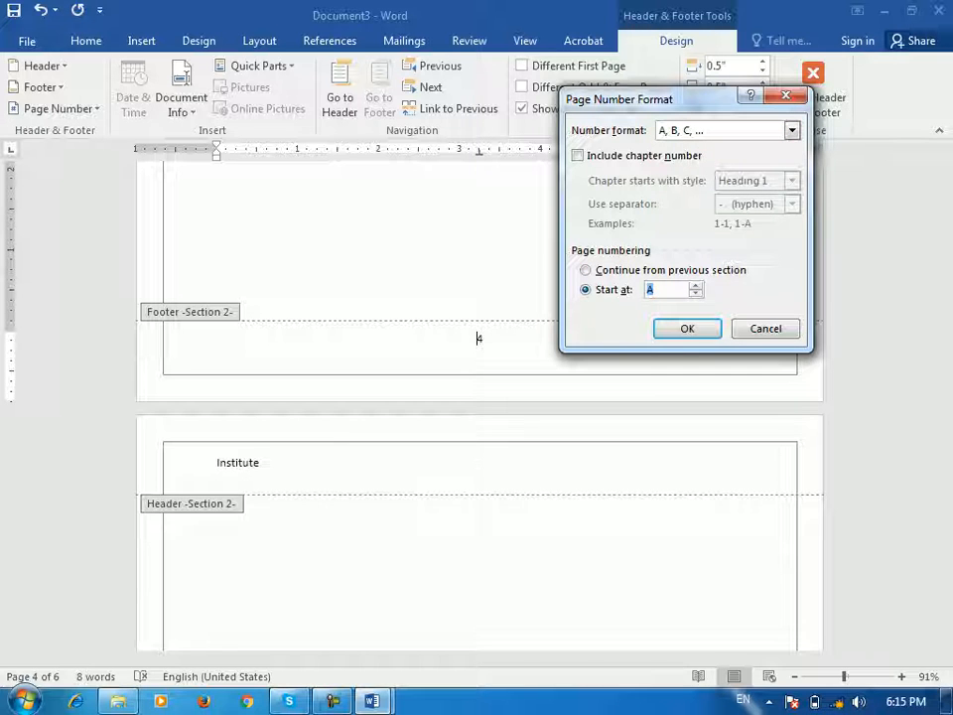
key(Return)
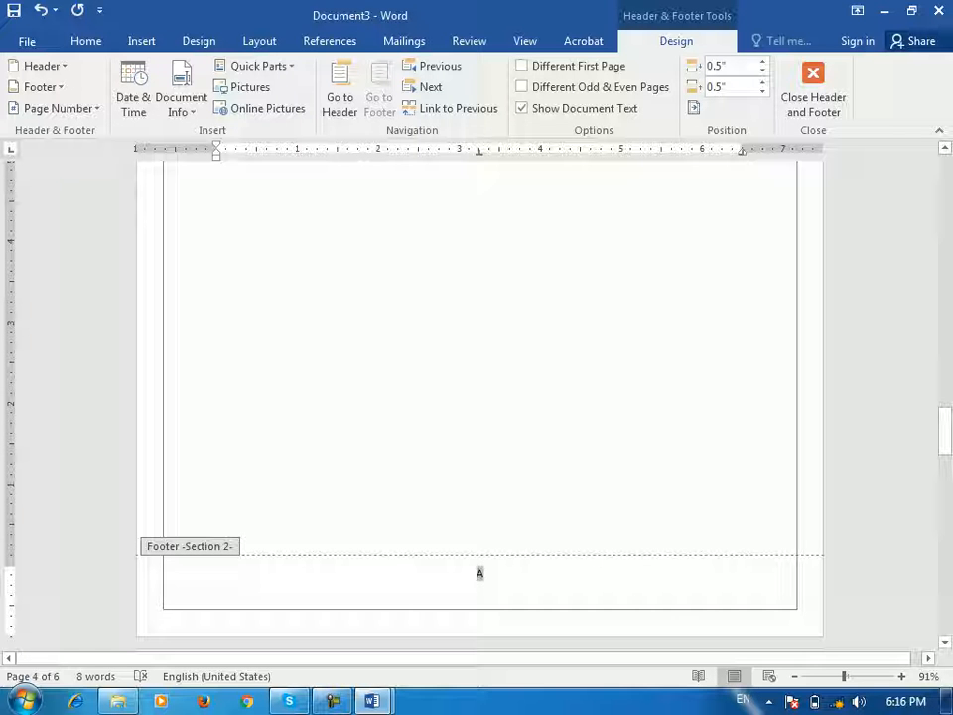
Review the footer page numbering across Section 1 and Section 2, and close header and footer editing
scroll(479, 405, down, 20)
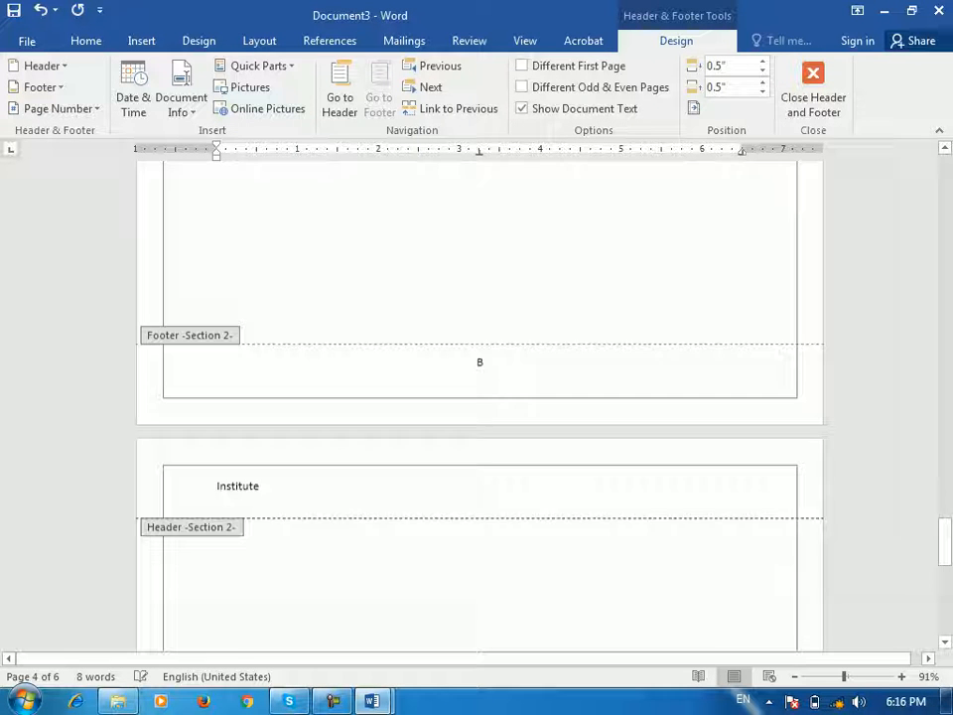
scroll(480, 405, up, 15)
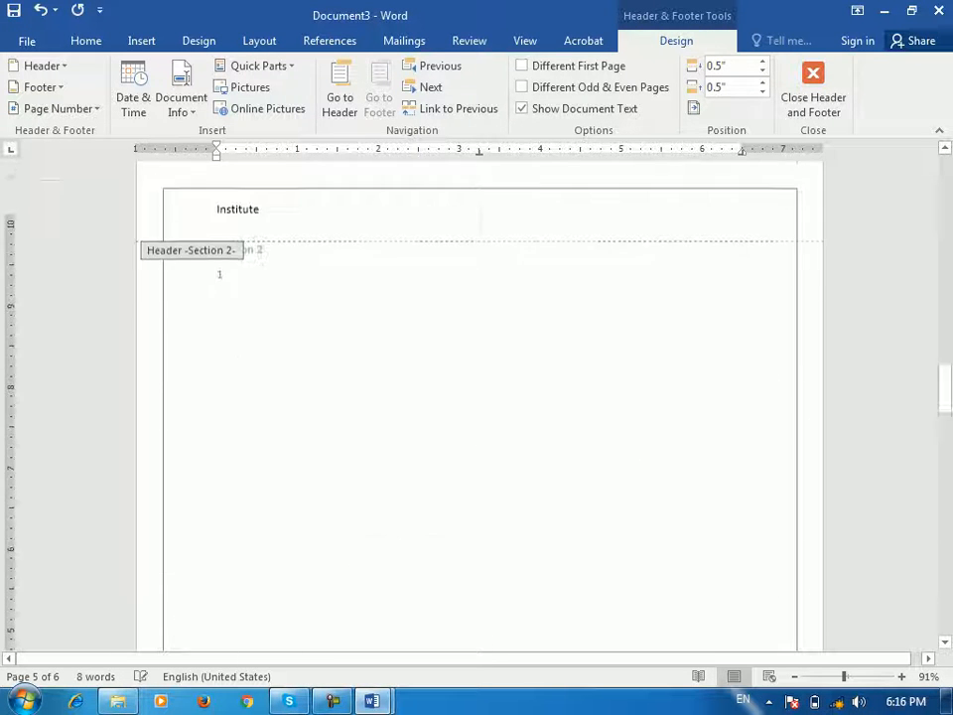
scroll(479, 406, up, 10)
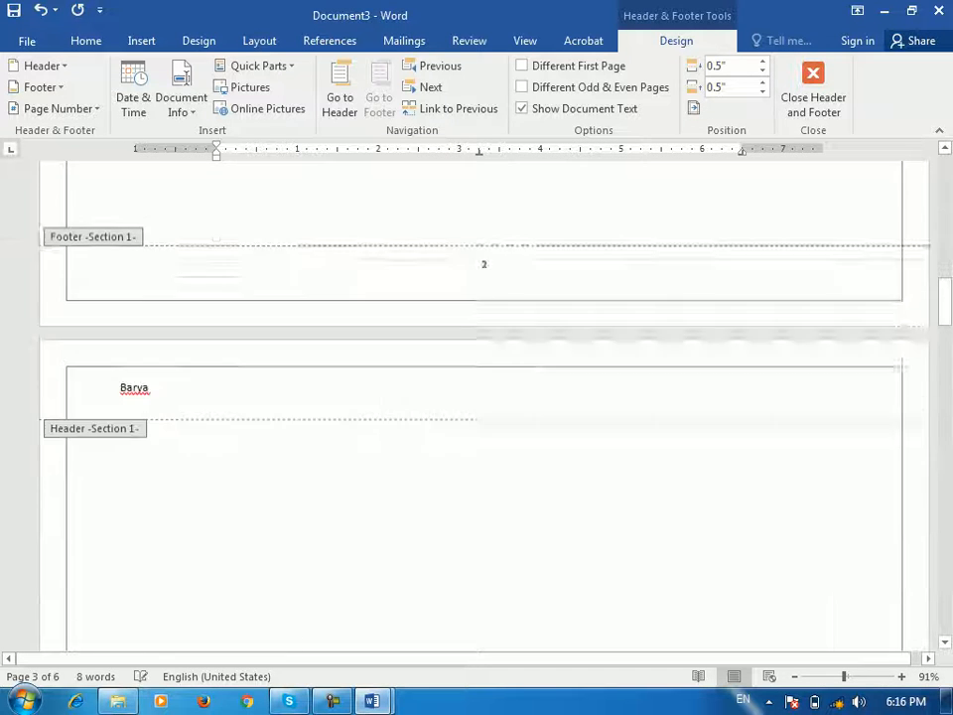
scroll(480, 406, down, 6)
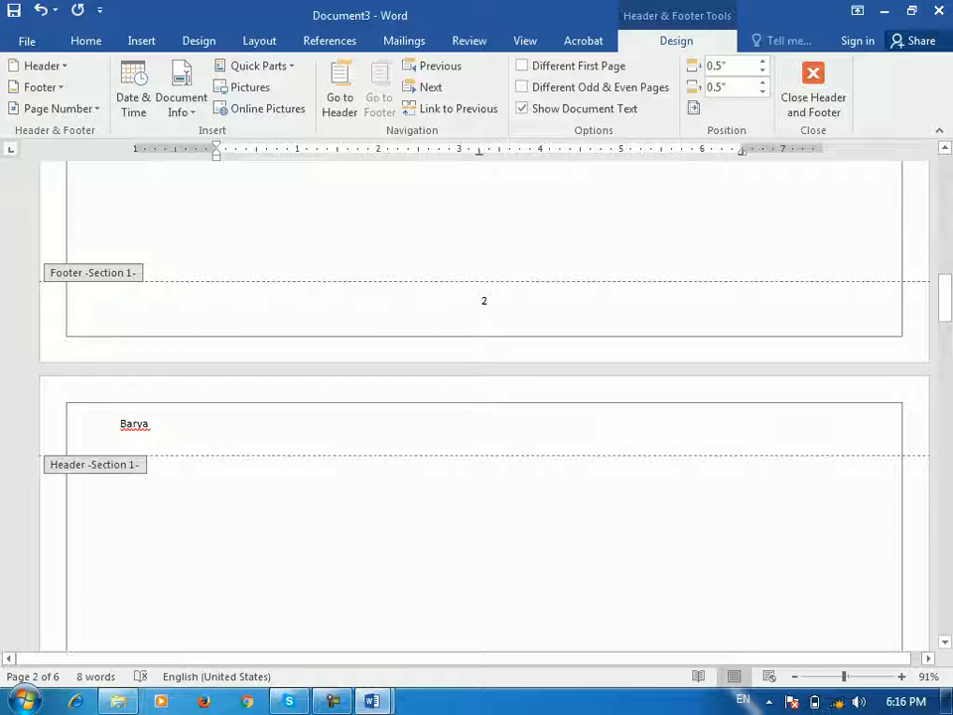
scroll(480, 406, up, 20)
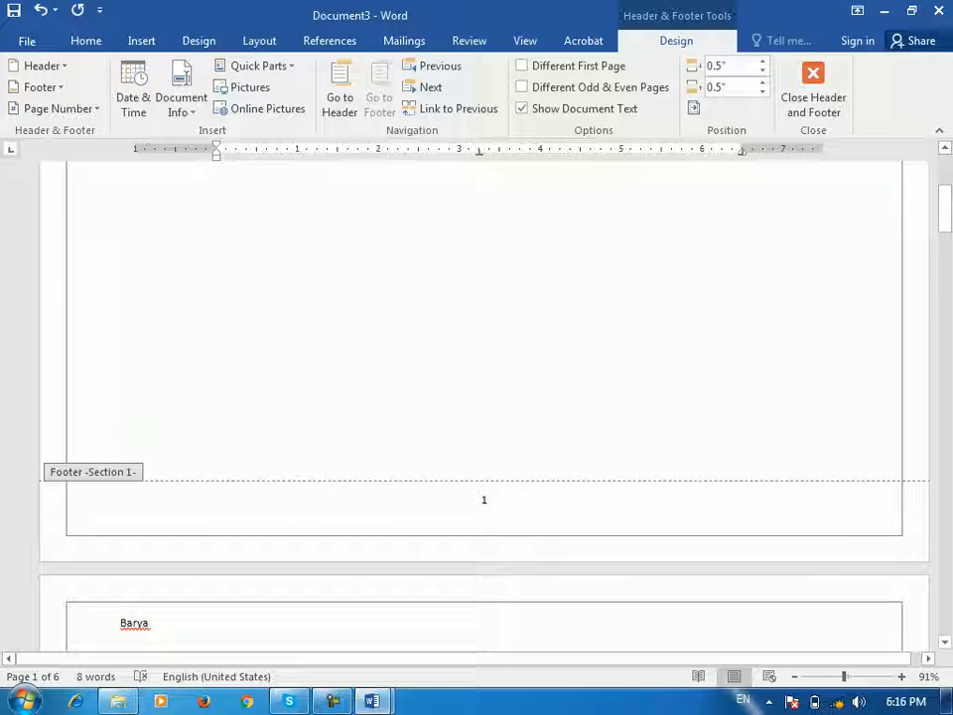
scroll(480, 405, down, 18)
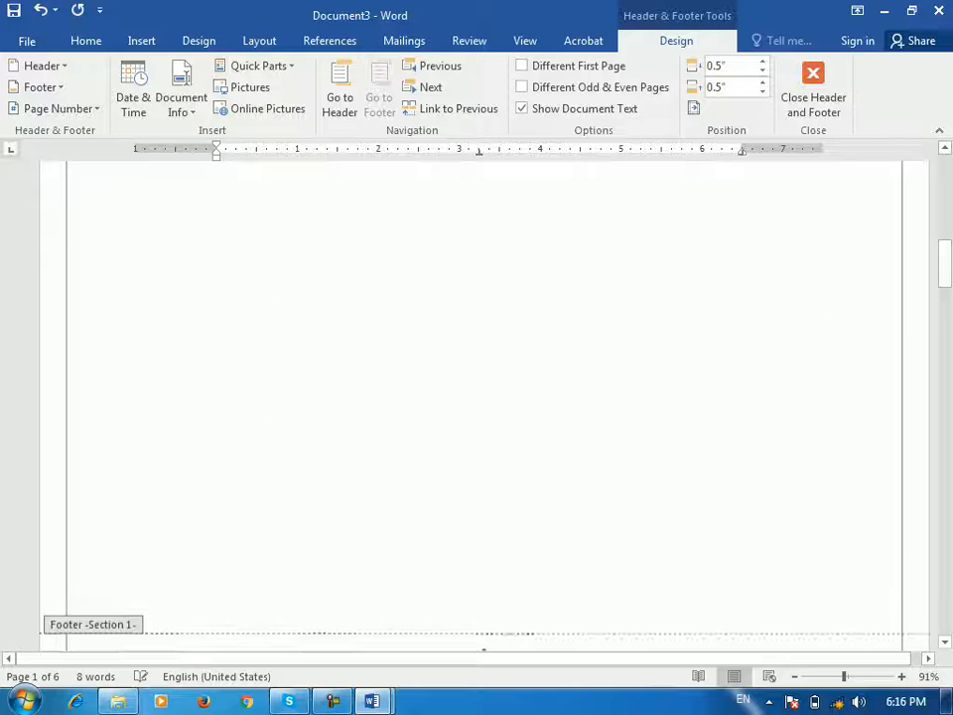
scroll(480, 406, down, 6)
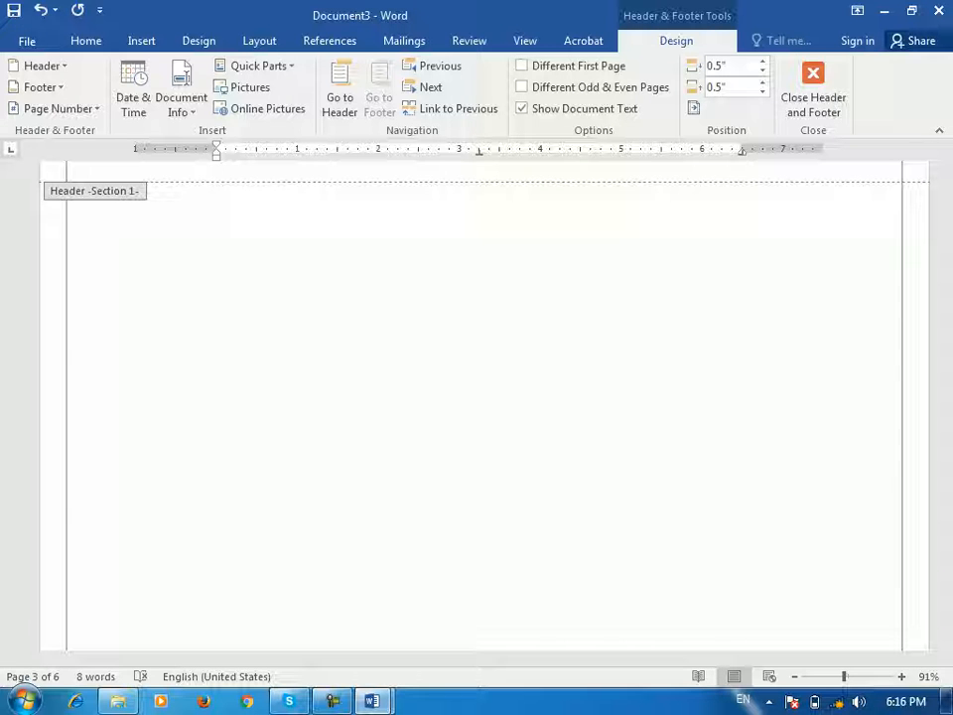
scroll(480, 406, down, 9)
click(813, 90)
Examine the available page break and section break types without inserting one
click(198, 41)
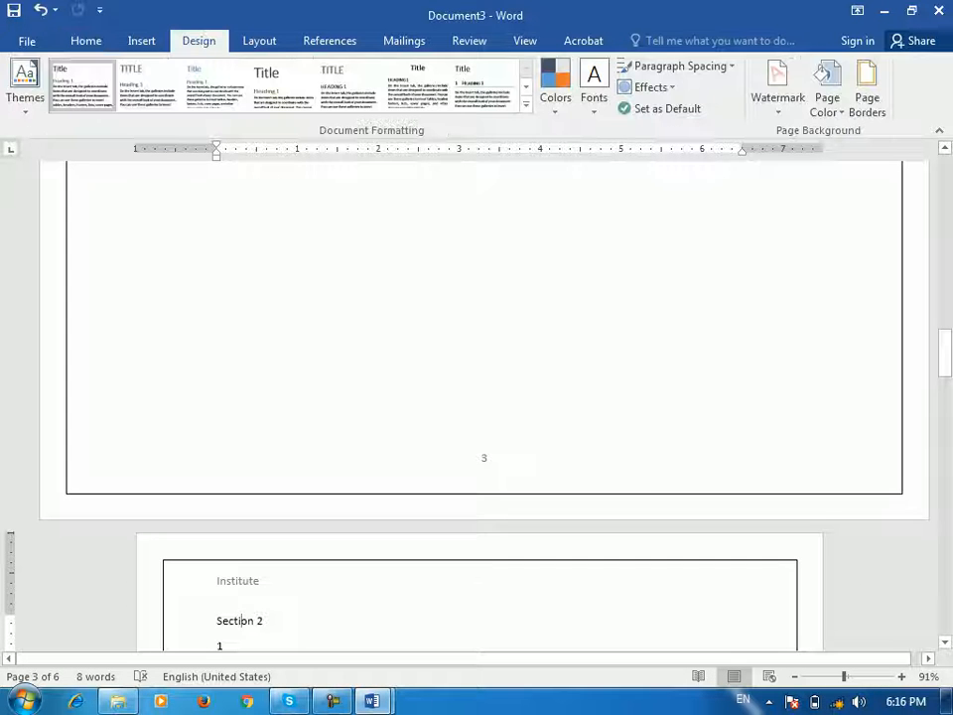
click(259, 41)
click(234, 66)
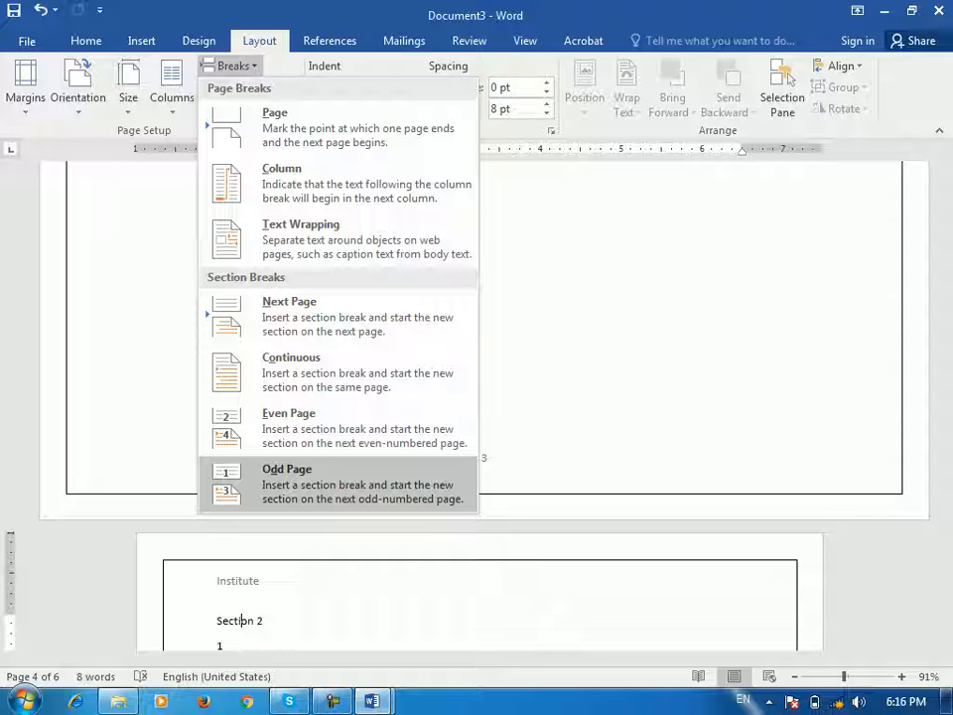
key(Escape)
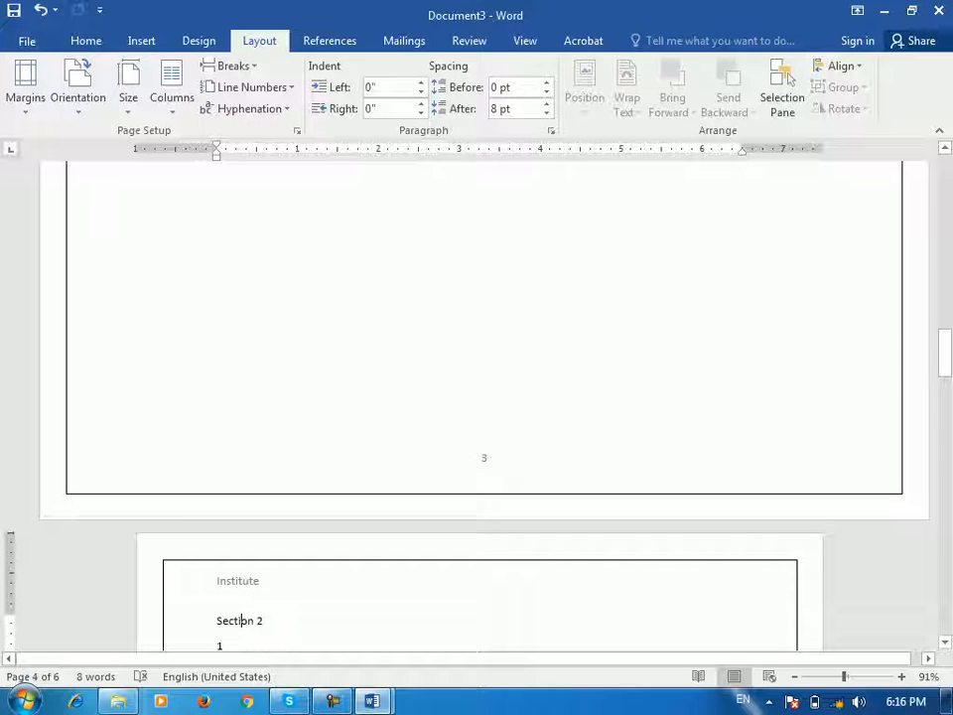
scroll(476, 407, down, 2)
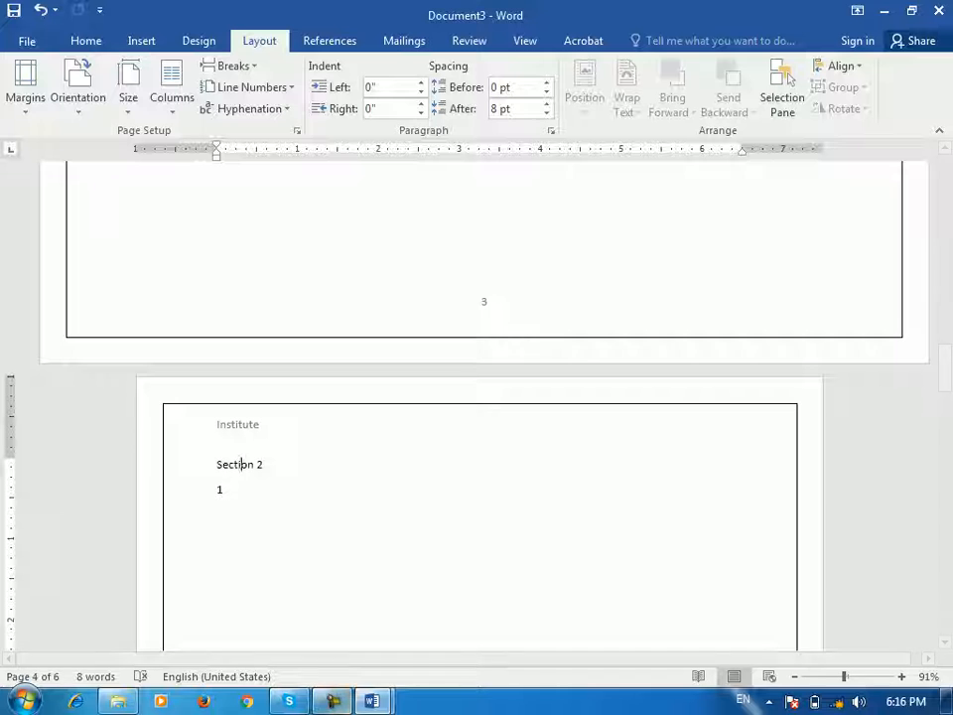
click(333, 701)
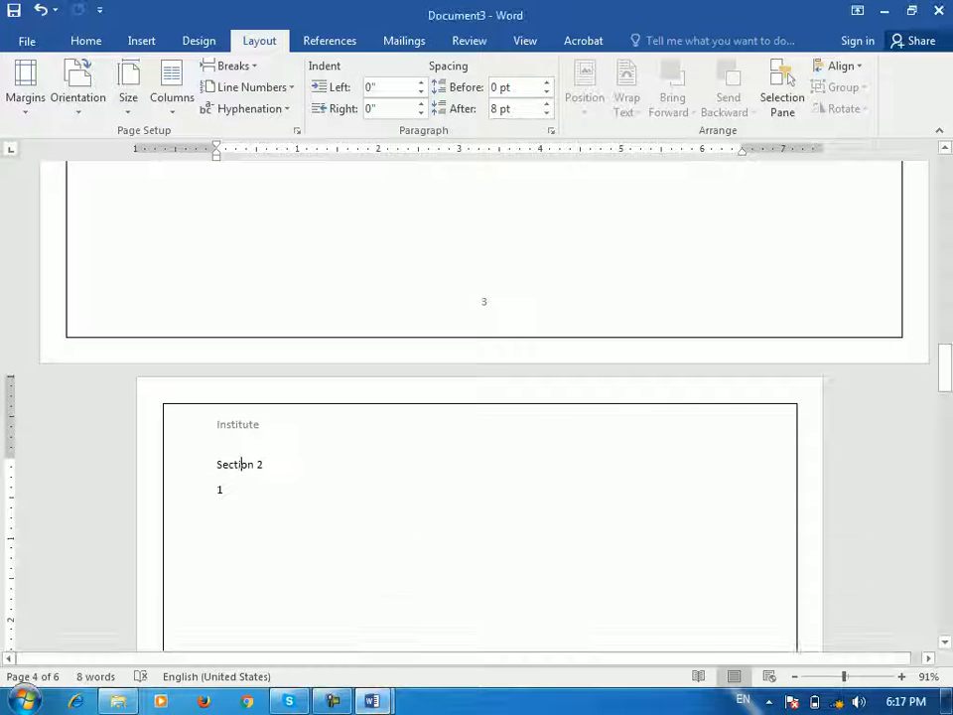
Replace the 1 on the first page with the text "Barya institute of Information technology"
scroll(481, 407, up, 6)
drag(945, 341, 945, 174)
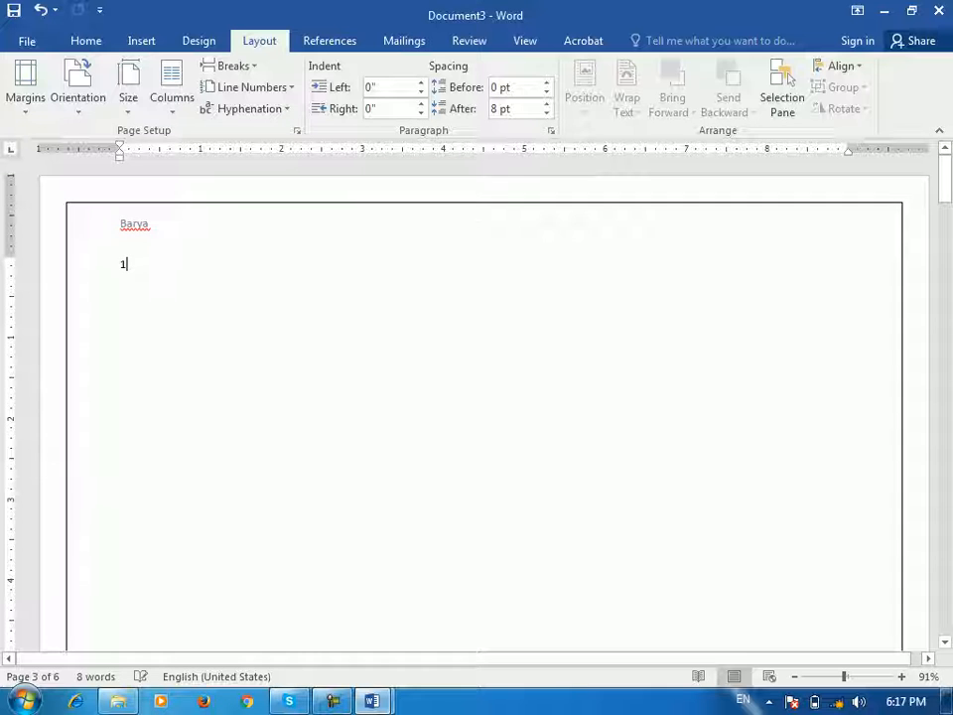
click(127, 264)
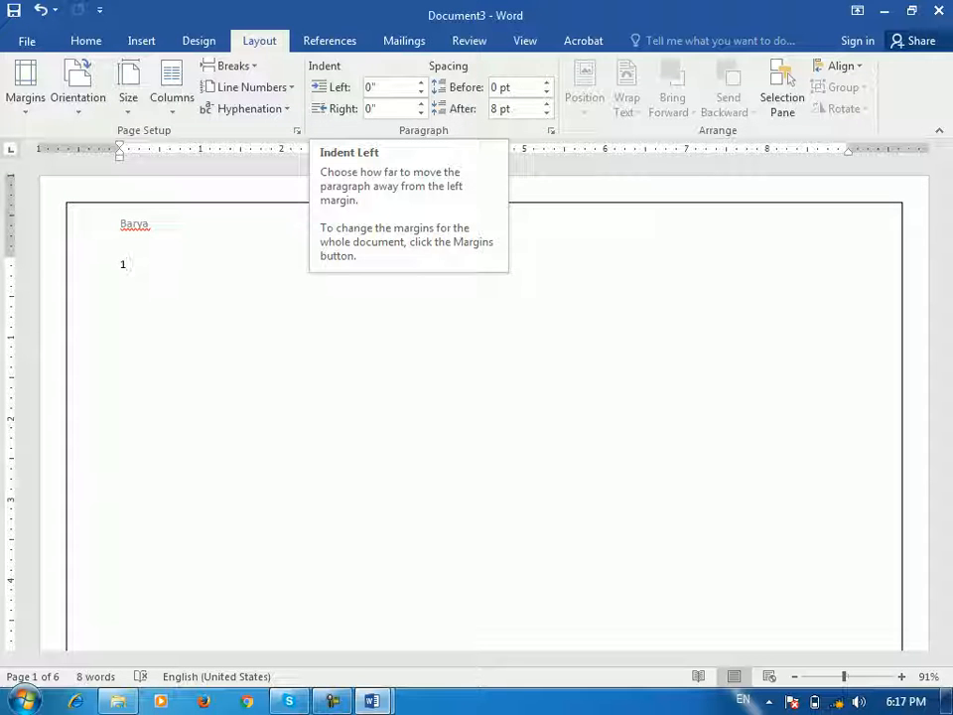
click(85, 40)
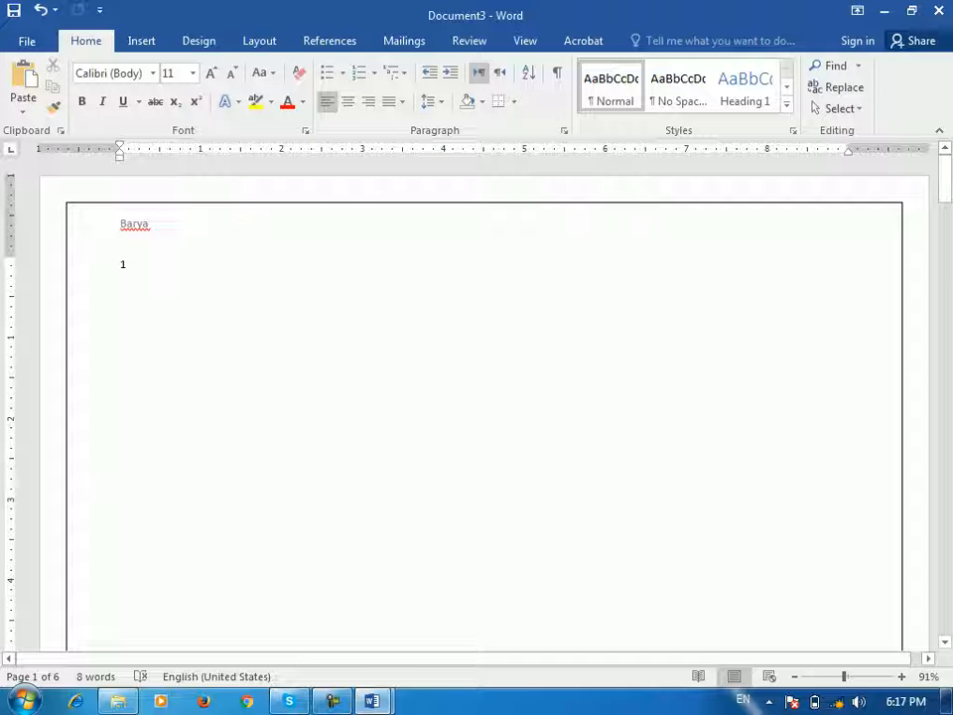
key(BackSpace)
text(barya)
key(BackSpace)
text(arya)
key(BackSpace)
key(BackSpace)
text(ya)
key(BackSpace)
key(BackSpace)
text(y)
key(Return)
Copy the "Barya institute of Information technology" phrase and paste it repeatedly to build a six-line first paragraph
key(Home)
key(shift+End)
key(ctrl+c)
key(End)
key(ctrl+v)
key(ctrl+v)
key(ctrl+v)
key(ctrl+v)
key(ctrl+v)
key(ctrl+v)
key(ctrl+v)
key(ctrl+v)
key(ctrl+v)
key(ctrl+v)
key(ctrl+v)
key(ctrl+v)
key(ctrl+v)
key(ctrl+v)
key(ctrl+v)
key(ctrl+v)
key(ctrl+v)
key(ctrl+v)
key(ctrl+v)
key(ctrl+v)
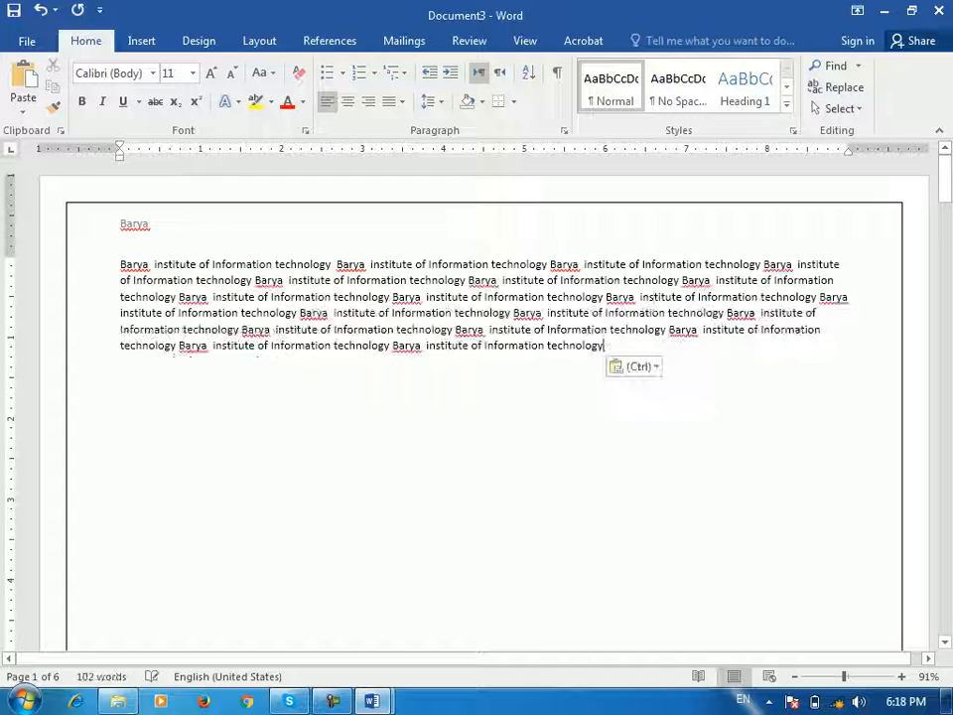
Add a second paragraph of four lines below the first by pasting the copied phrase repeatedly
key(Return)
key(Return)
key(ctrl+v)
key(ctrl+v)
key(ctrl+v)
key(ctrl+v)
key(ctrl+v)
key(ctrl+v)
key(ctrl+v)
key(ctrl+v)
key(ctrl+v)
key(ctrl+v)
key(ctrl+v)
Add a third paragraph of four lines below the second by pasting the copied phrase repeatedly
key(Return)
key(Return)
key(ctrl+v)
key(ctrl+v)
key(ctrl+v)
key(ctrl+v)
key(ctrl+v)
key(ctrl+v)
key(ctrl+v)
key(ctrl+v)
key(ctrl+v)
key(ctrl+v)
key(ctrl+v)
key(ctrl+v)
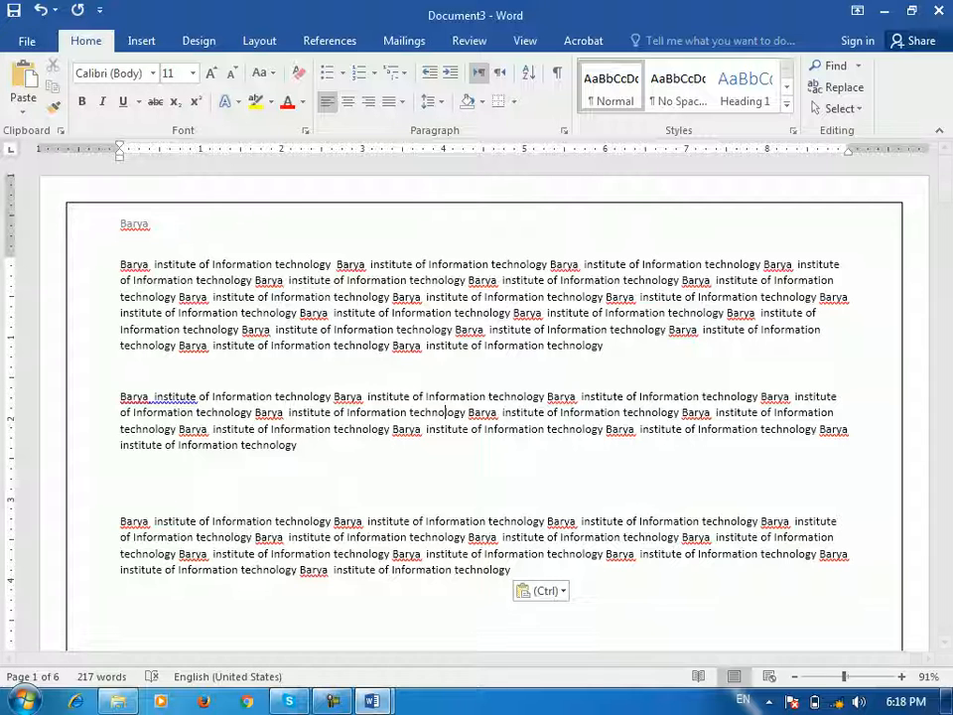
Set the second paragraph's left indent to 0.4"
click(260, 41)
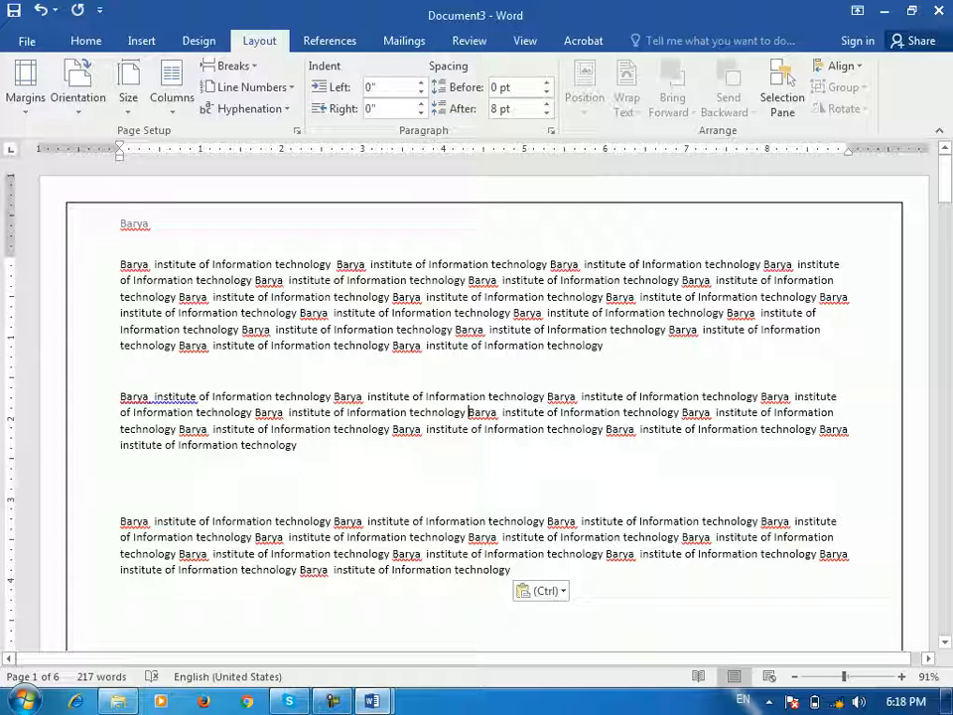
click(423, 83)
click(422, 83)
click(422, 84)
click(423, 83)
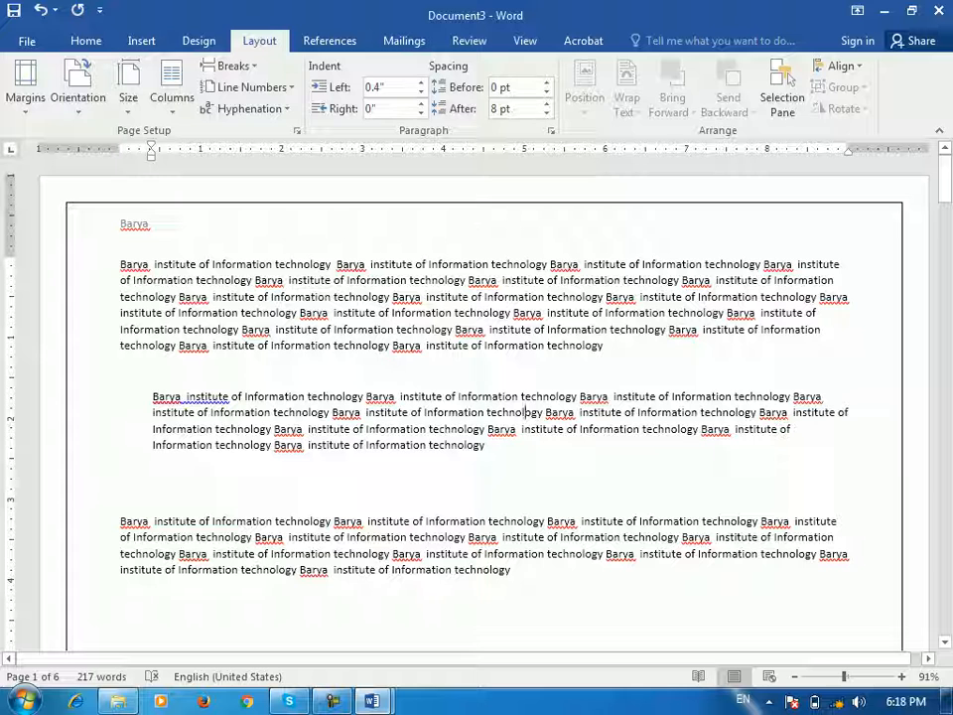
Set the second paragraph's right indent to 0.5" and its left indent to 0.2"
click(422, 104)
click(422, 104)
click(422, 104)
click(422, 104)
click(422, 104)
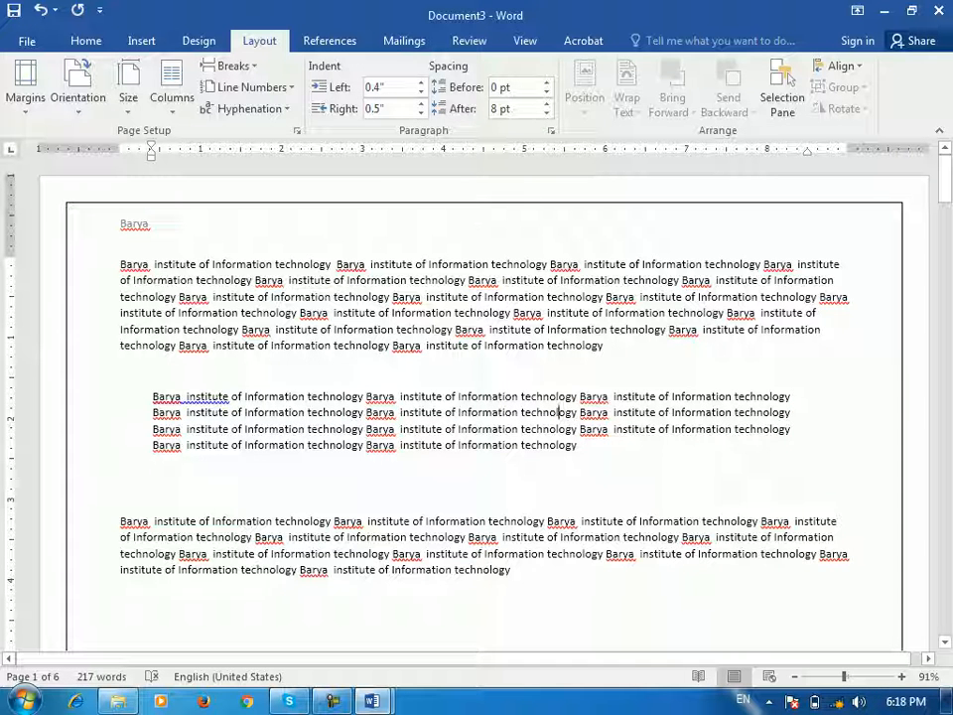
click(421, 91)
click(422, 91)
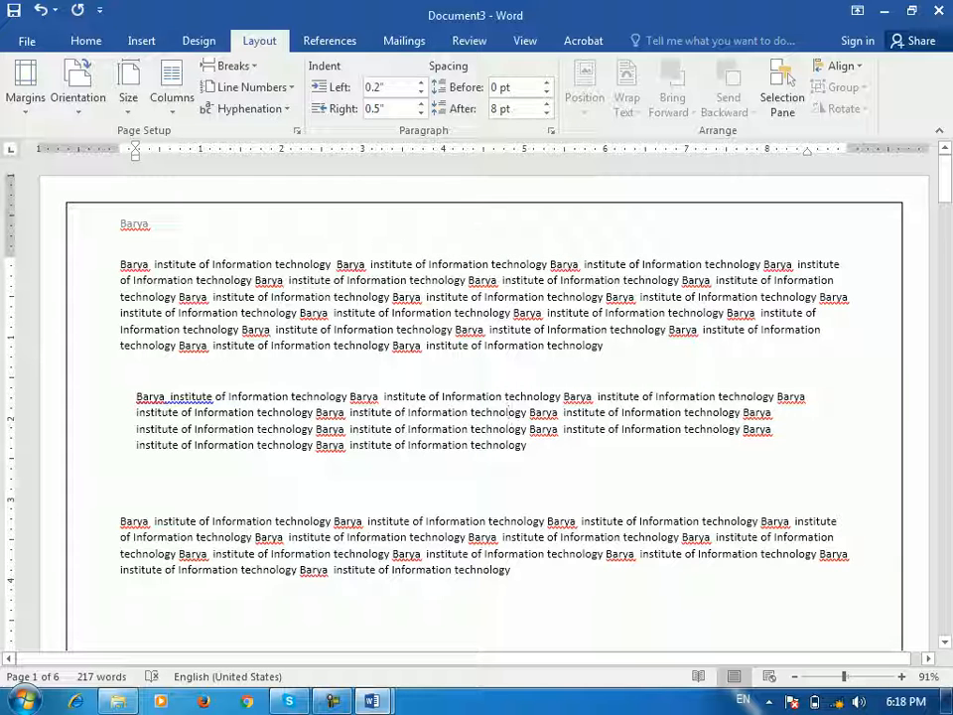
Set the spacing before the second paragraph to 54 pt
click(474, 413)
click(547, 83)
click(546, 83)
click(547, 83)
click(546, 83)
click(546, 83)
click(546, 83)
click(546, 83)
click(546, 84)
click(546, 84)
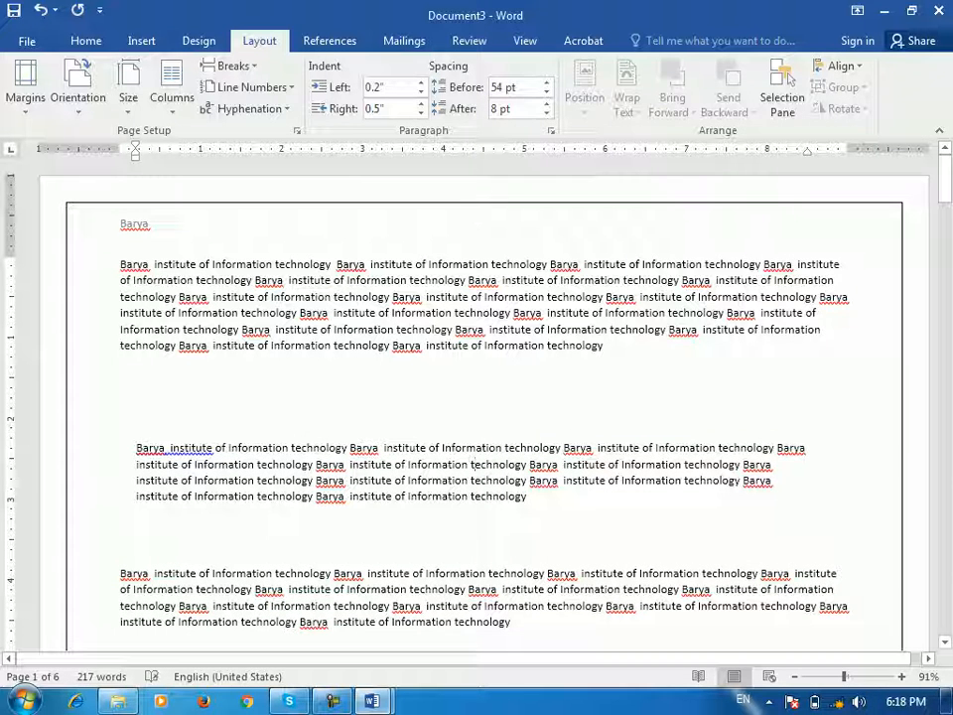
Set the spacing before the second paragraph to 12 pt
click(547, 84)
click(547, 92)
click(546, 91)
click(546, 91)
click(546, 92)
click(547, 92)
click(546, 92)
click(546, 91)
click(547, 92)
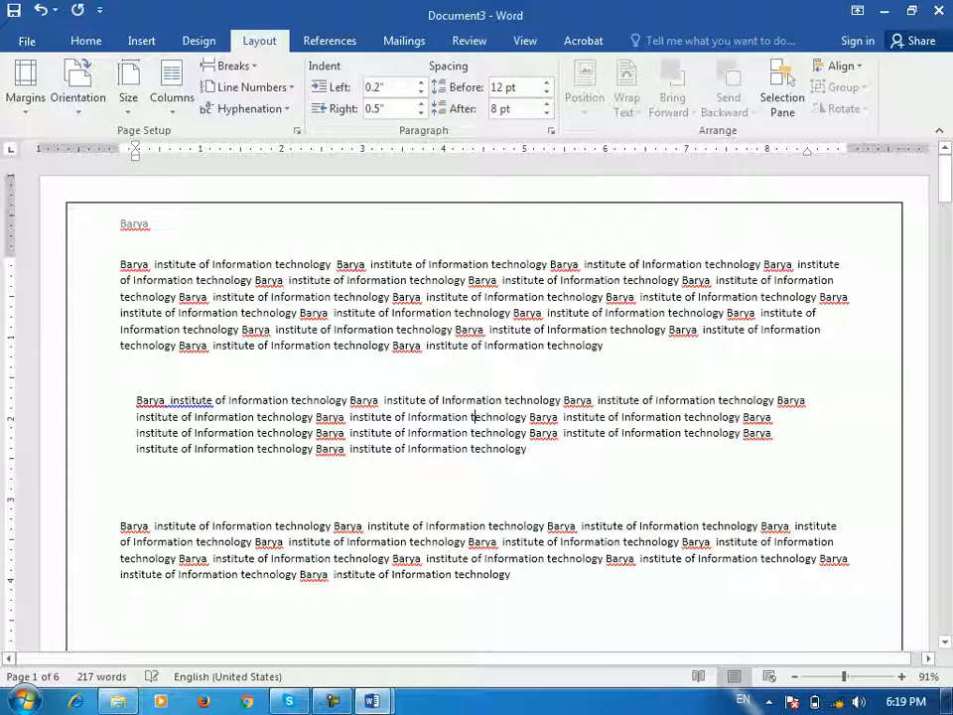
Set the spacing after the second paragraph to 36 pt
click(546, 104)
click(546, 103)
click(546, 104)
click(547, 104)
click(547, 103)
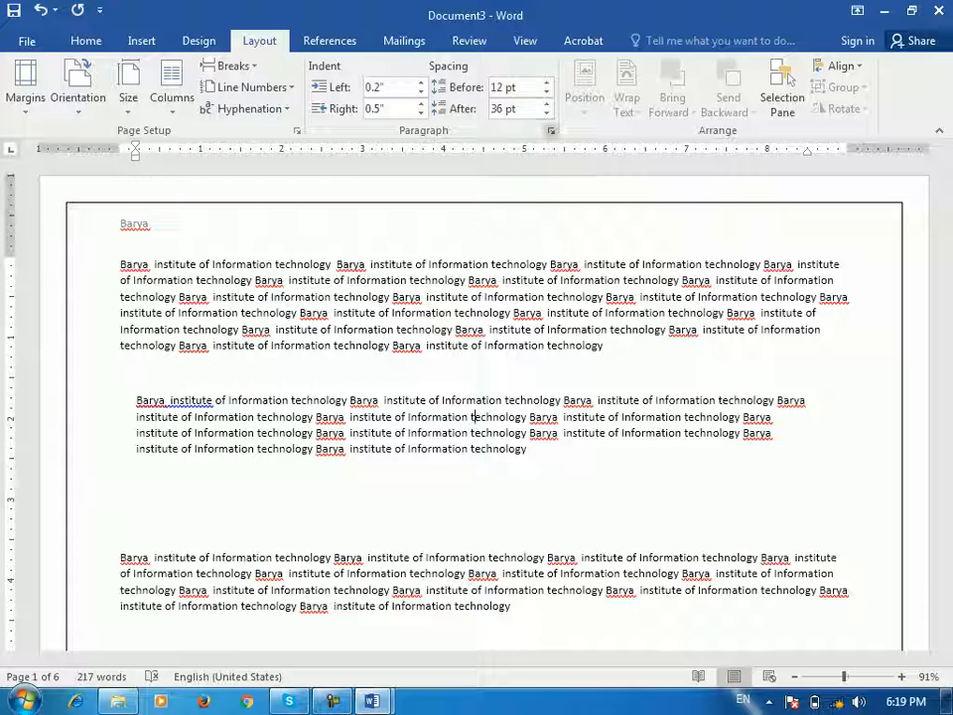
Examine the Page Setup margins and the Apply to choices, keeping This section, and cancel without changes
click(297, 131)
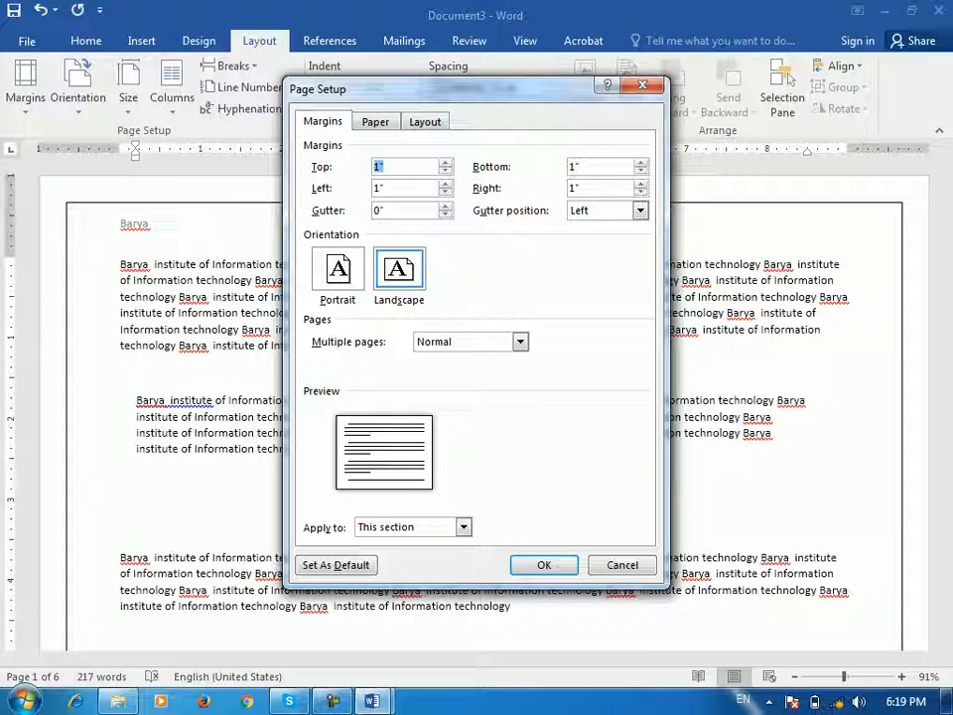
click(464, 528)
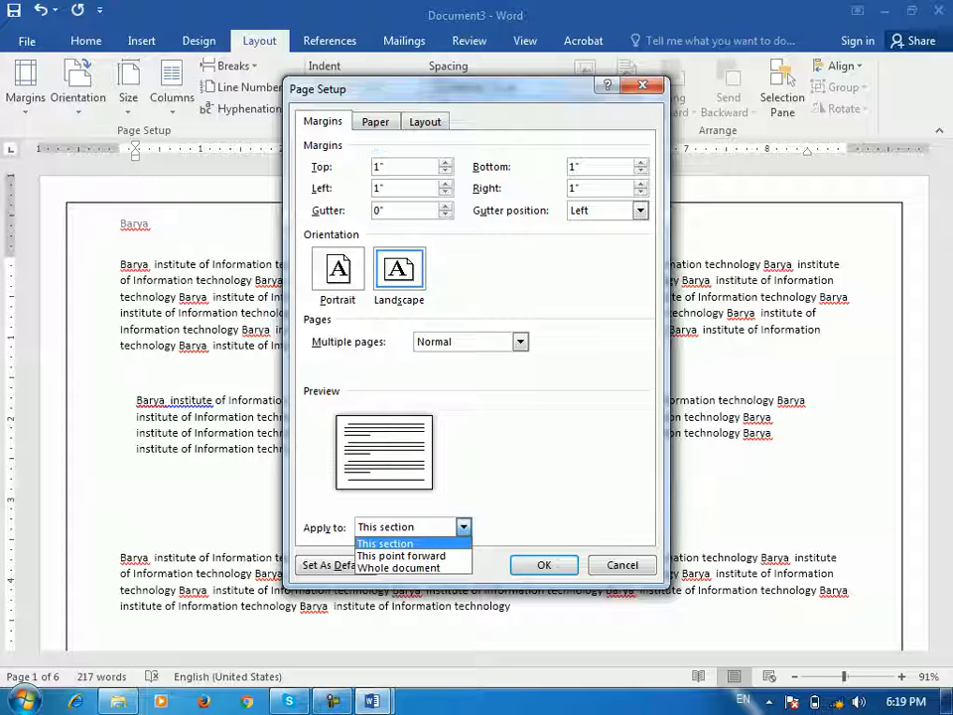
click(397, 544)
click(464, 527)
click(398, 543)
click(623, 565)
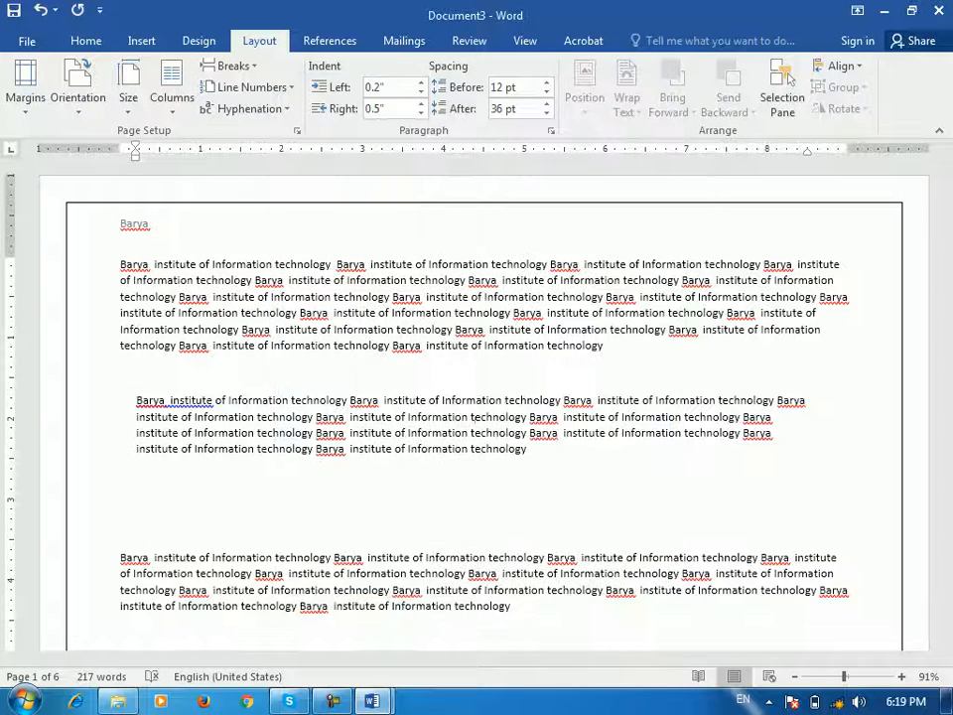
Review the second paragraph's indentation and spacing in the full Paragraph settings and close them without changes
click(551, 131)
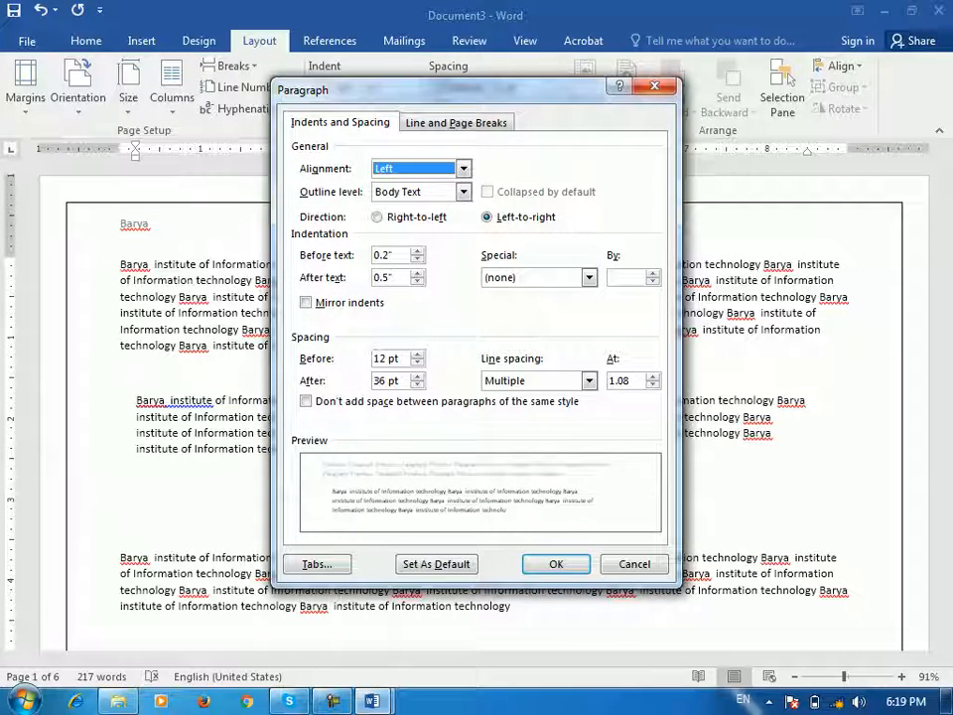
key(Escape)
click(85, 41)
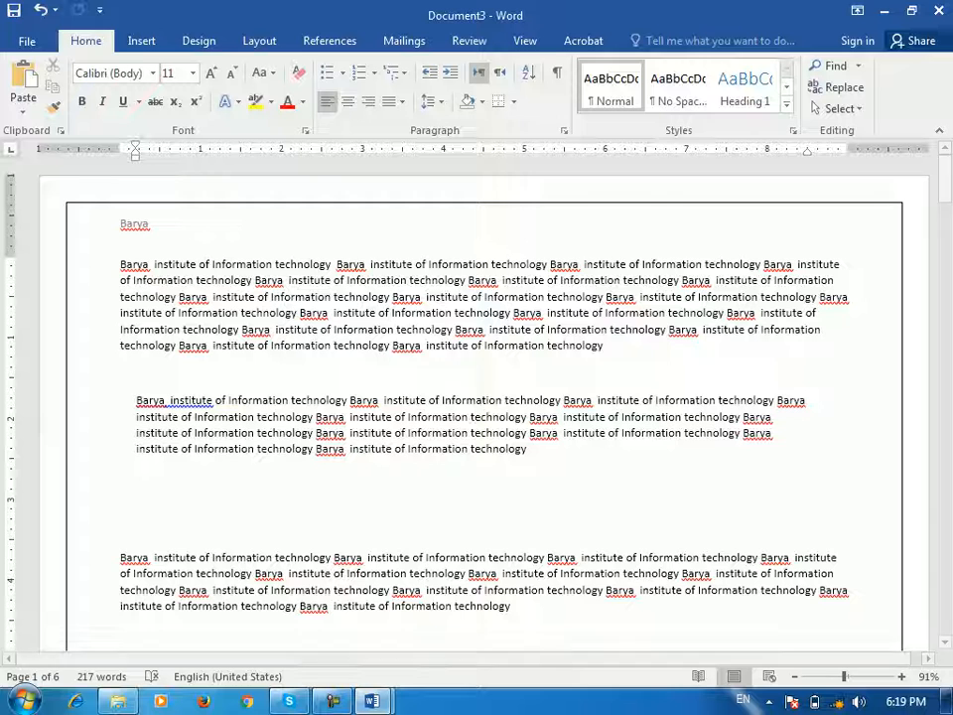
click(564, 130)
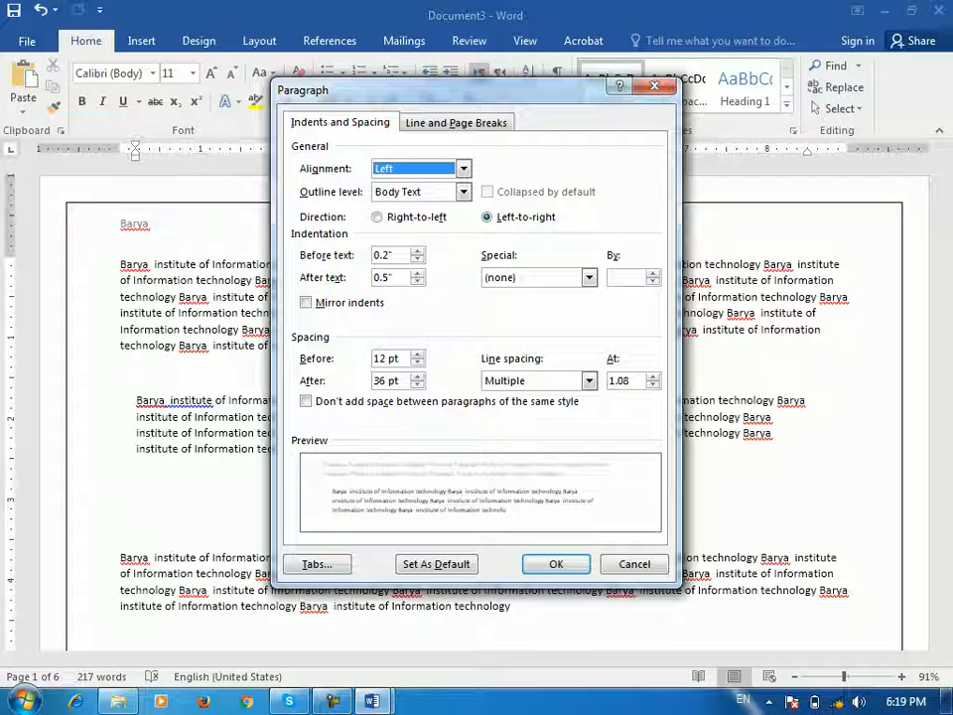
click(654, 88)
click(259, 41)
click(551, 130)
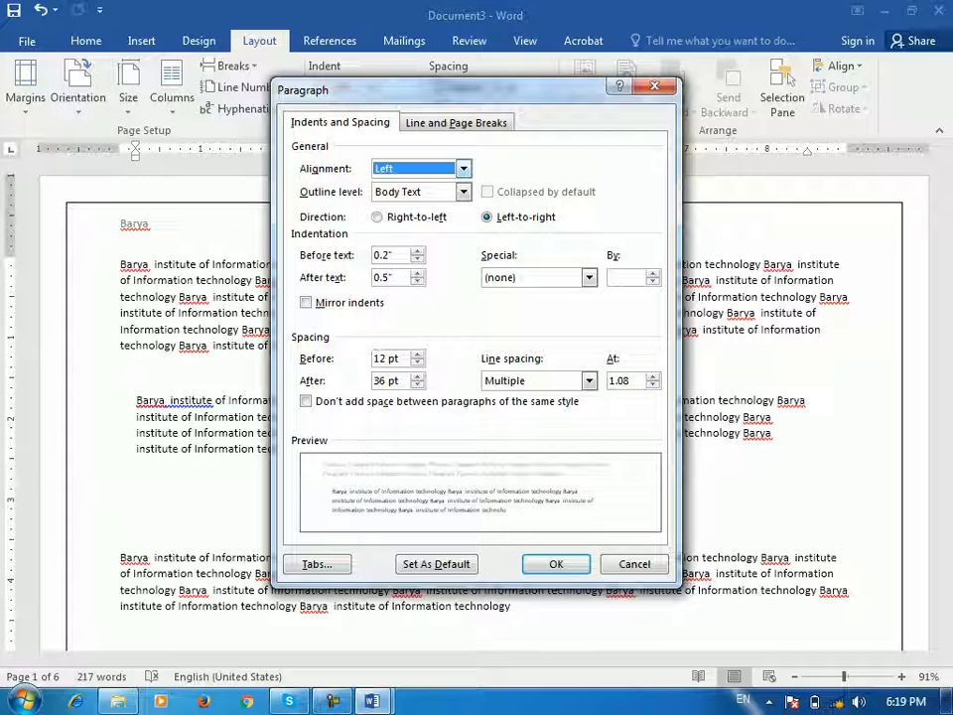
key(Escape)
Try center, right and left alignment on the second paragraph, ending with it centered
click(85, 41)
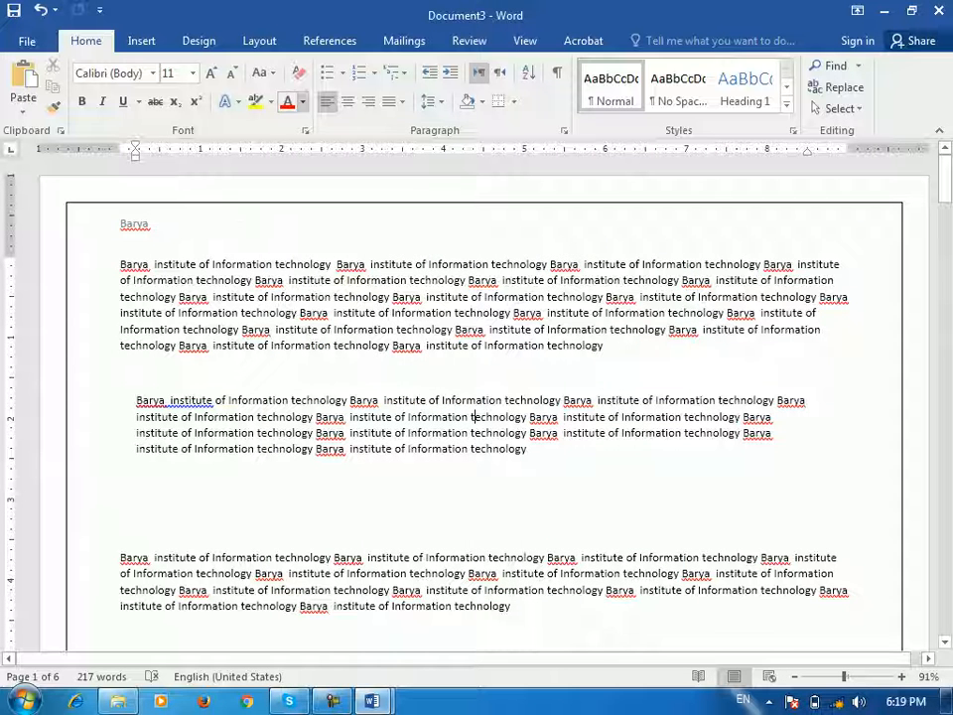
key(ctrl+e)
key(ctrl+r)
key(ctrl+l)
key(ctrl+e)
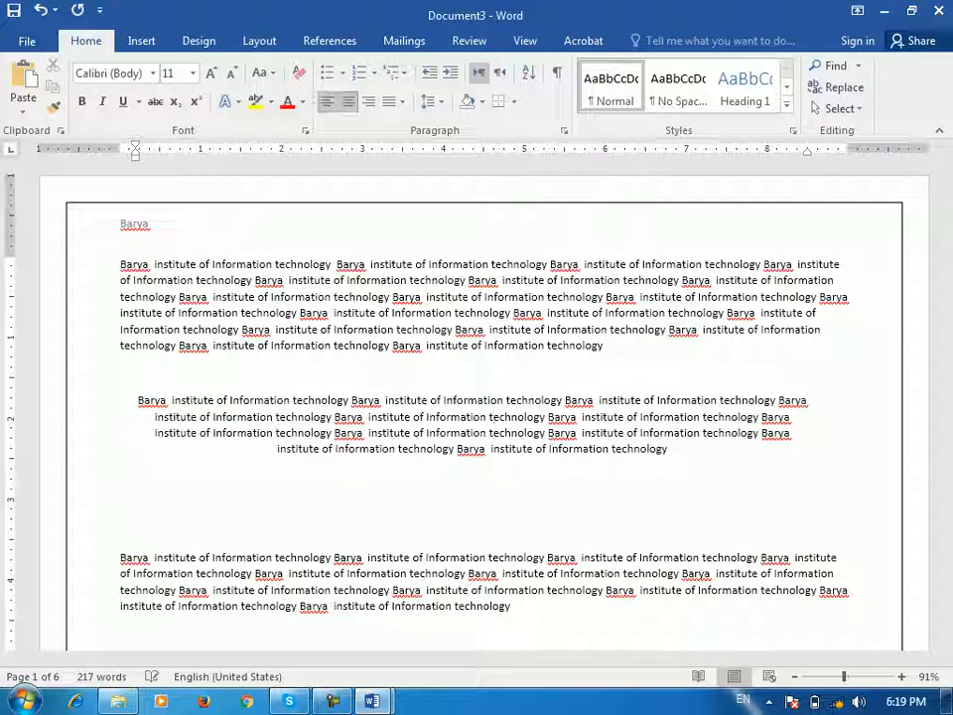
Explore the alignment, outline level and text direction options in the Paragraph settings and close without applying anything
click(564, 131)
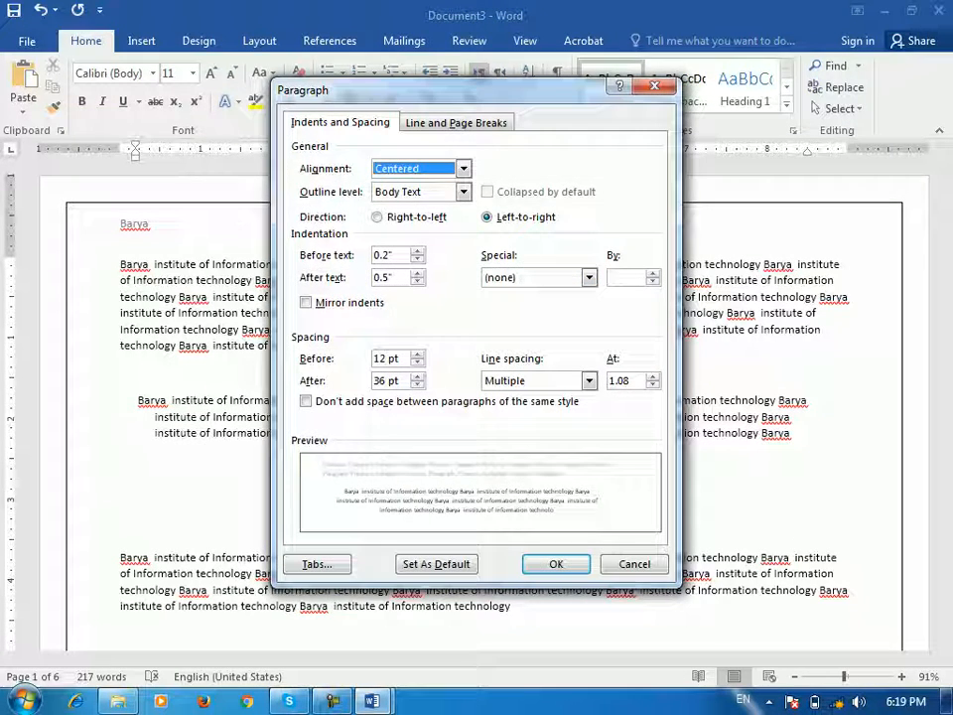
click(464, 169)
click(417, 186)
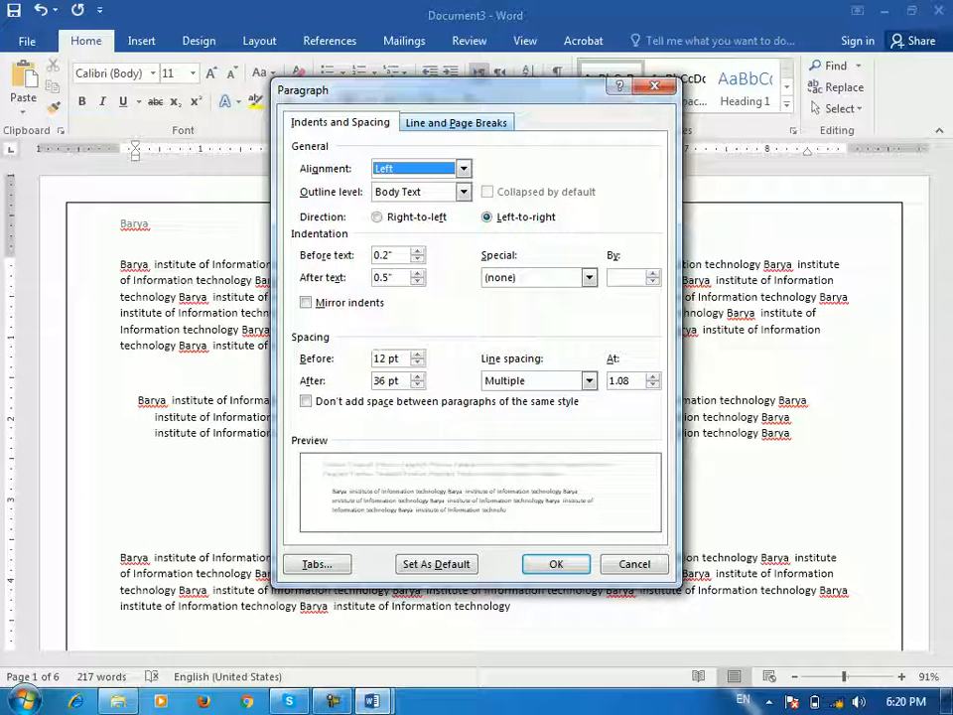
drag(457, 90, 526, 154)
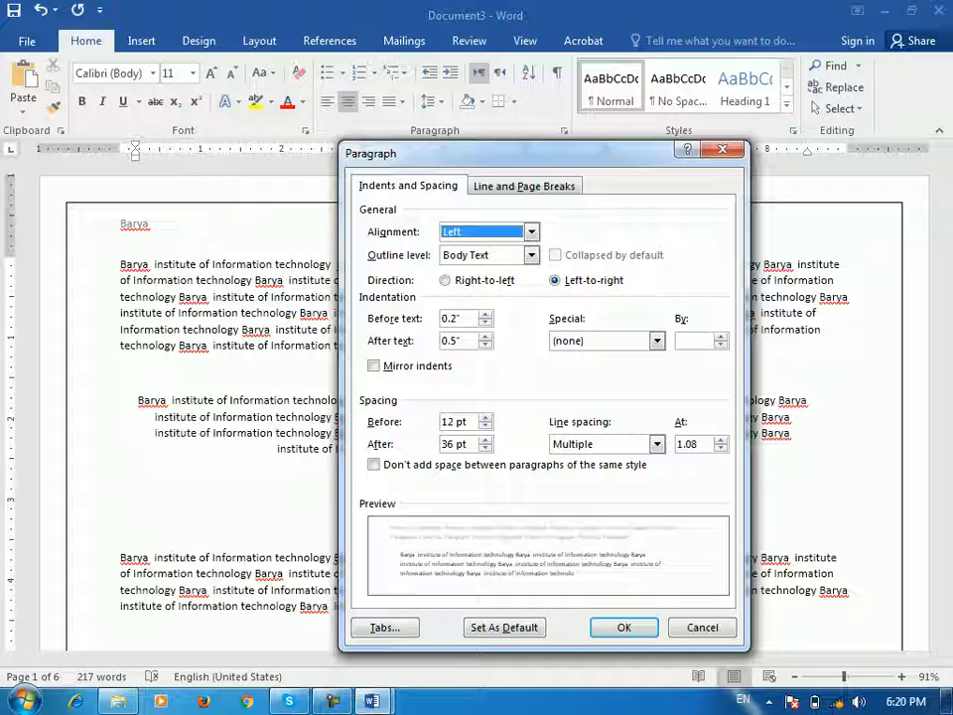
click(531, 255)
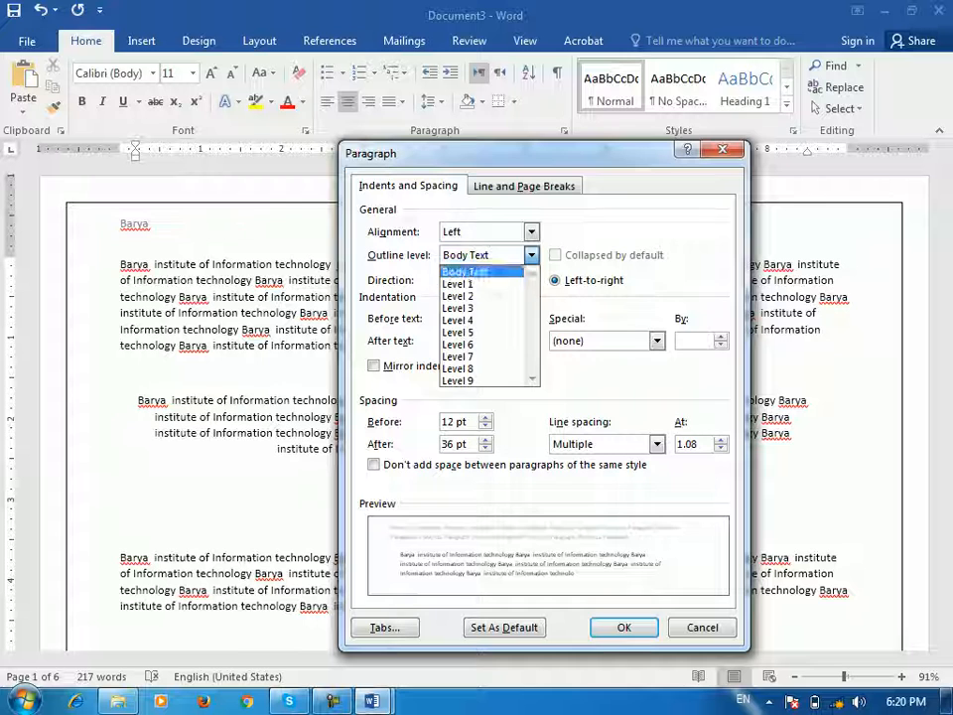
click(532, 233)
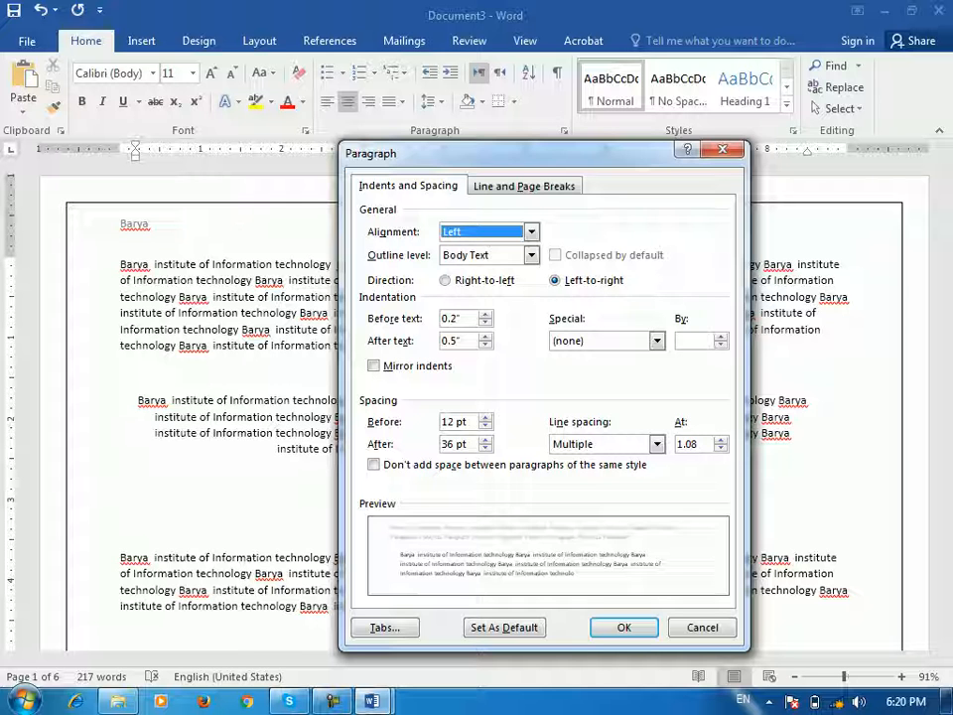
click(446, 280)
click(555, 280)
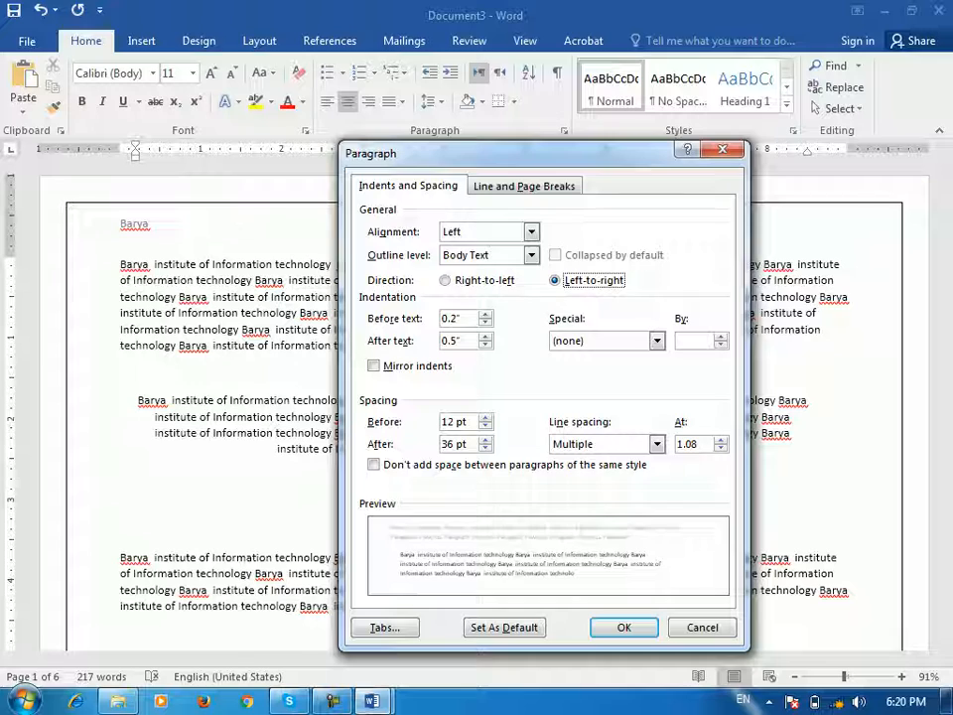
click(724, 150)
Reopen the Paragraph settings, try the Mirror indents option on and off, and cancel without changes
click(259, 41)
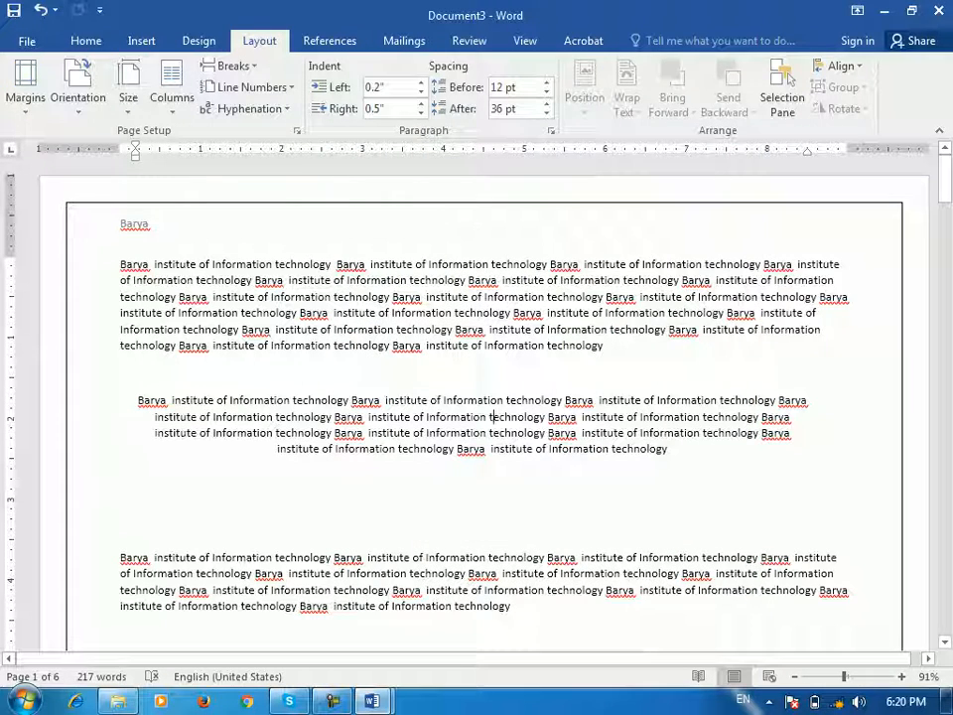
click(551, 130)
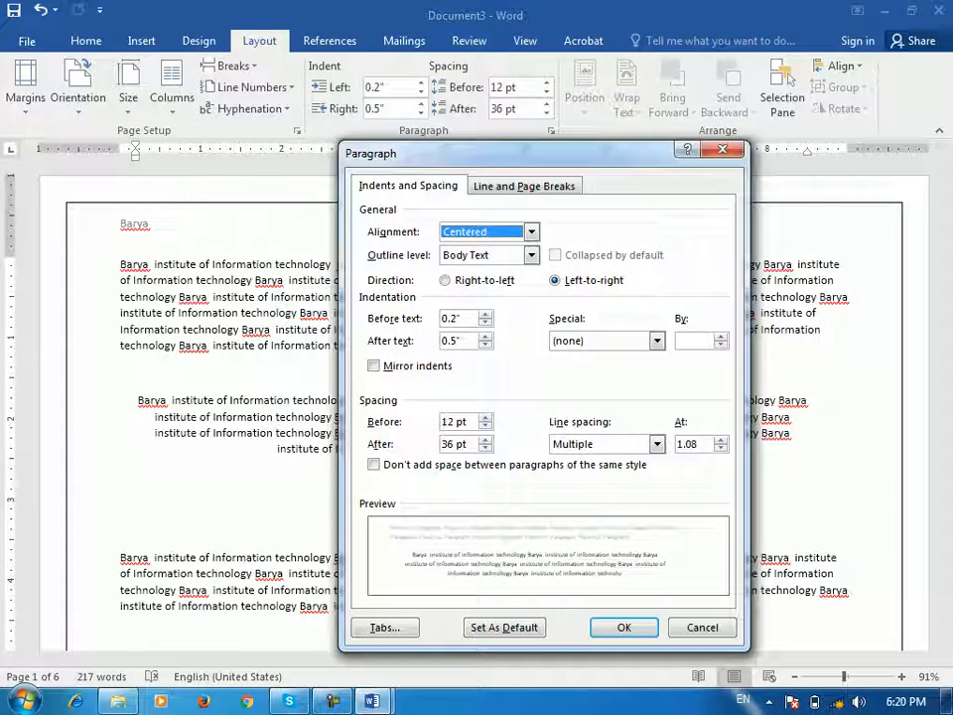
drag(526, 153, 680, 166)
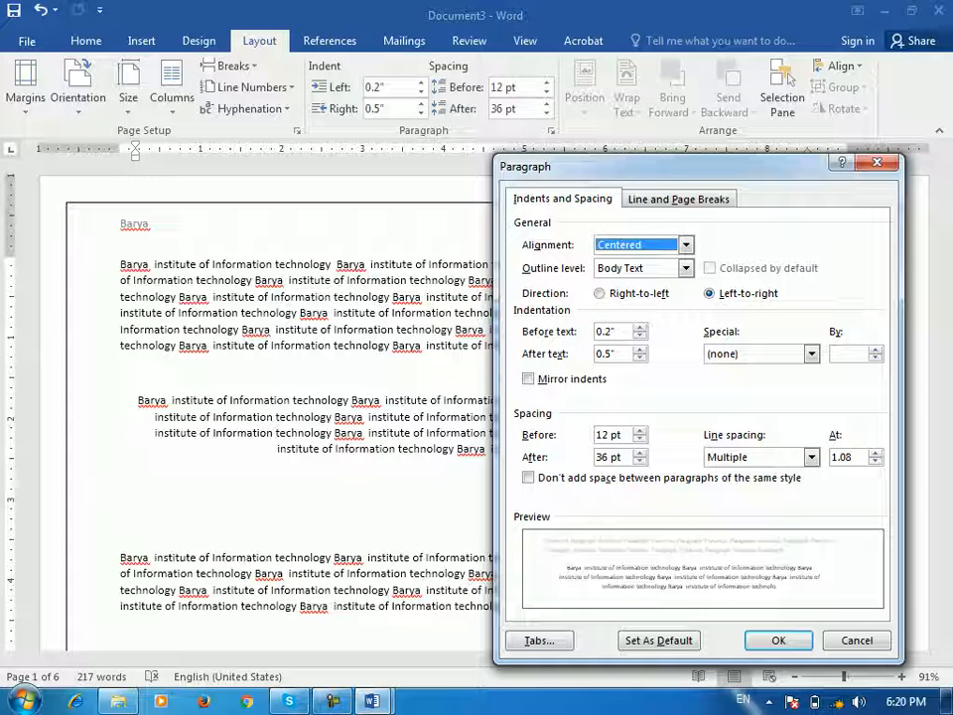
click(530, 379)
click(529, 378)
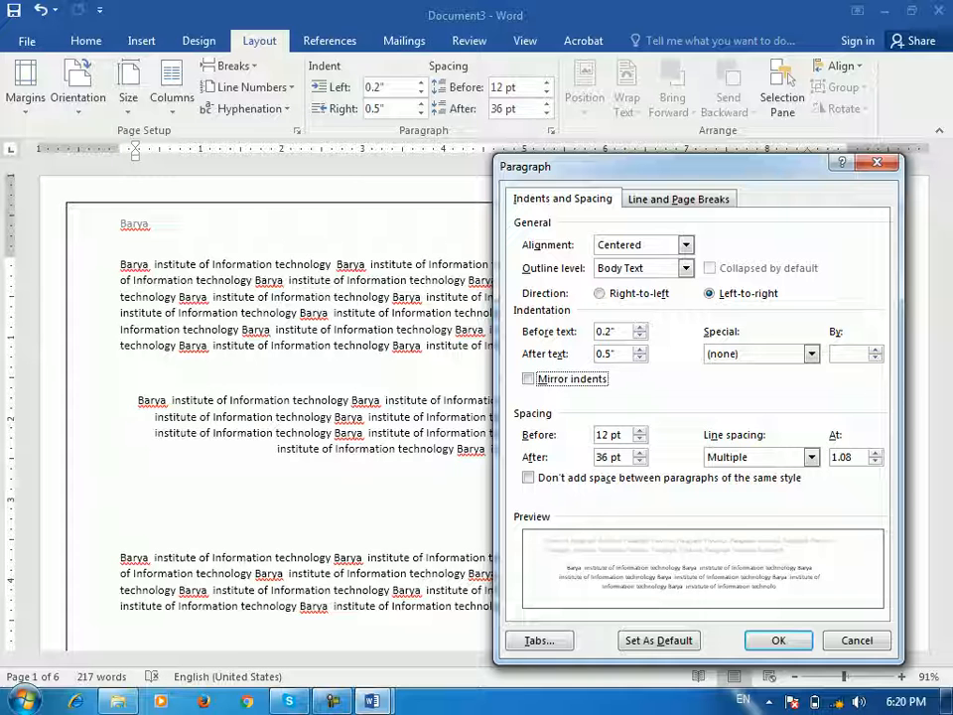
click(857, 641)
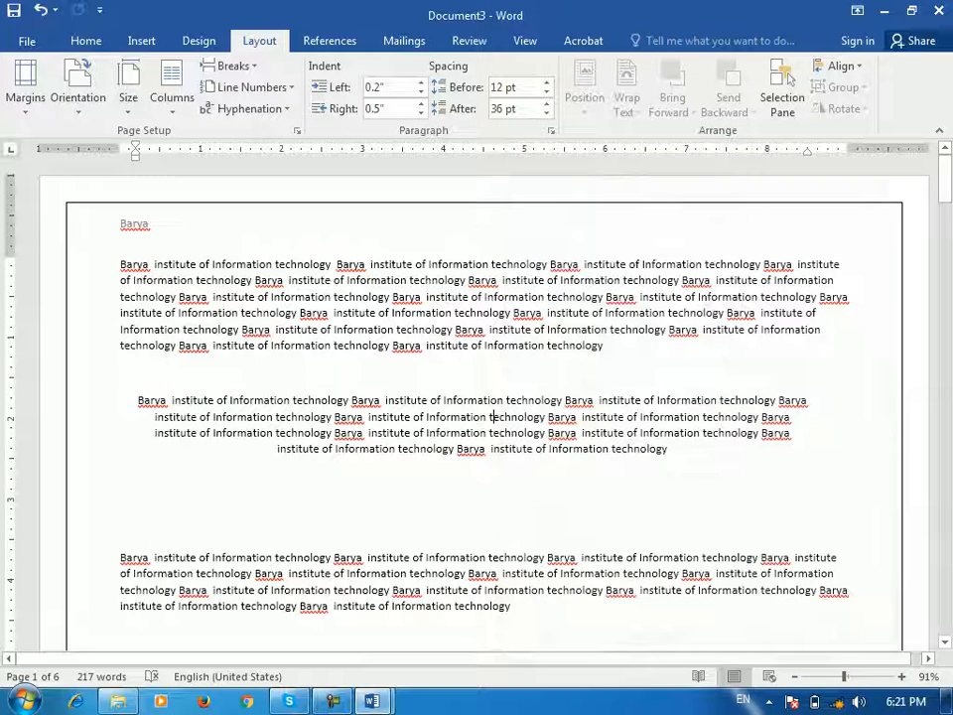
Align the second paragraph to the left
click(366, 401)
click(86, 40)
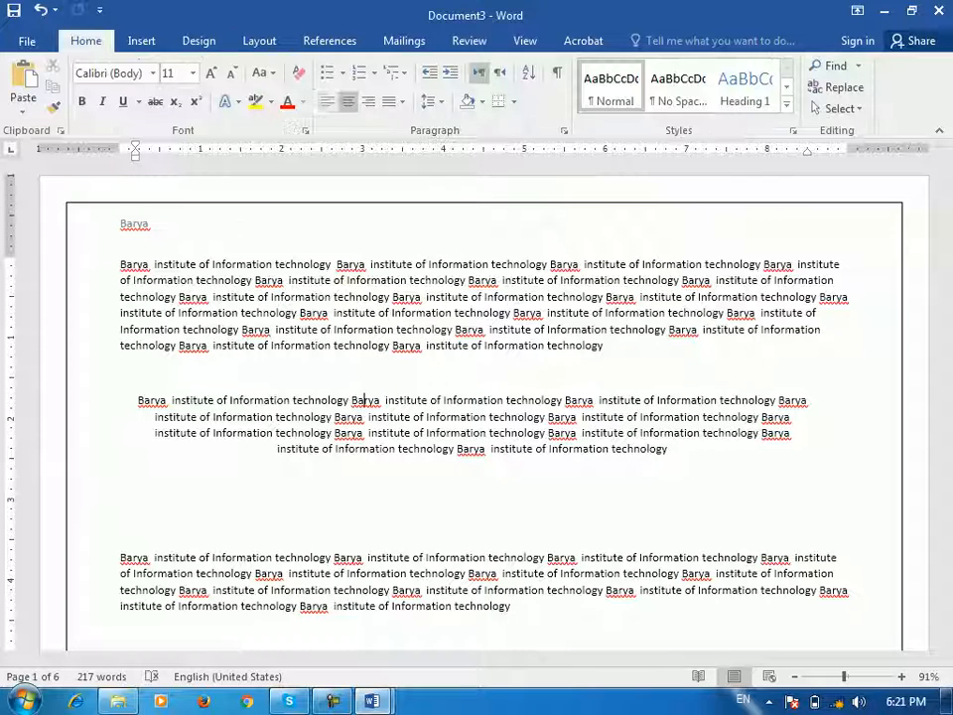
key(ctrl+l)
Apply a first-line special indent of 0.8" to the second paragraph
click(565, 131)
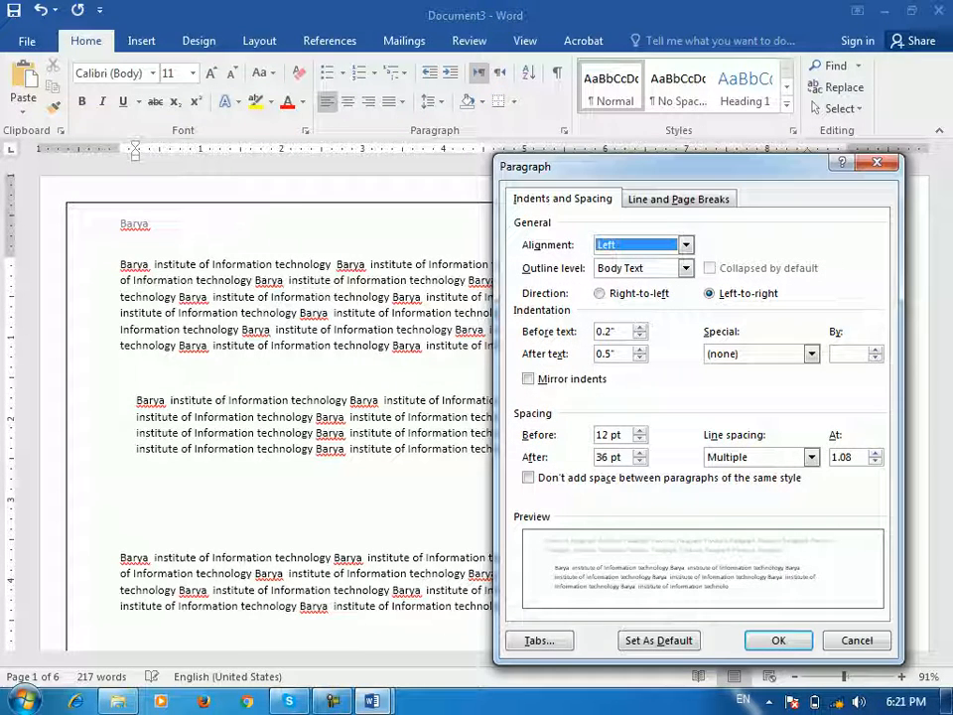
click(812, 355)
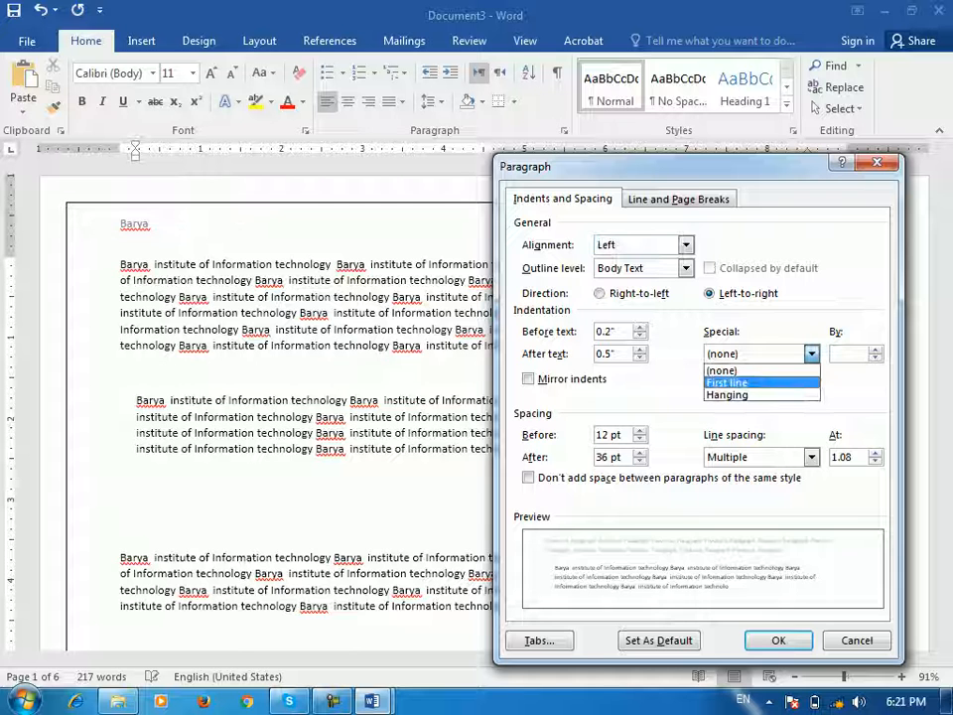
click(727, 383)
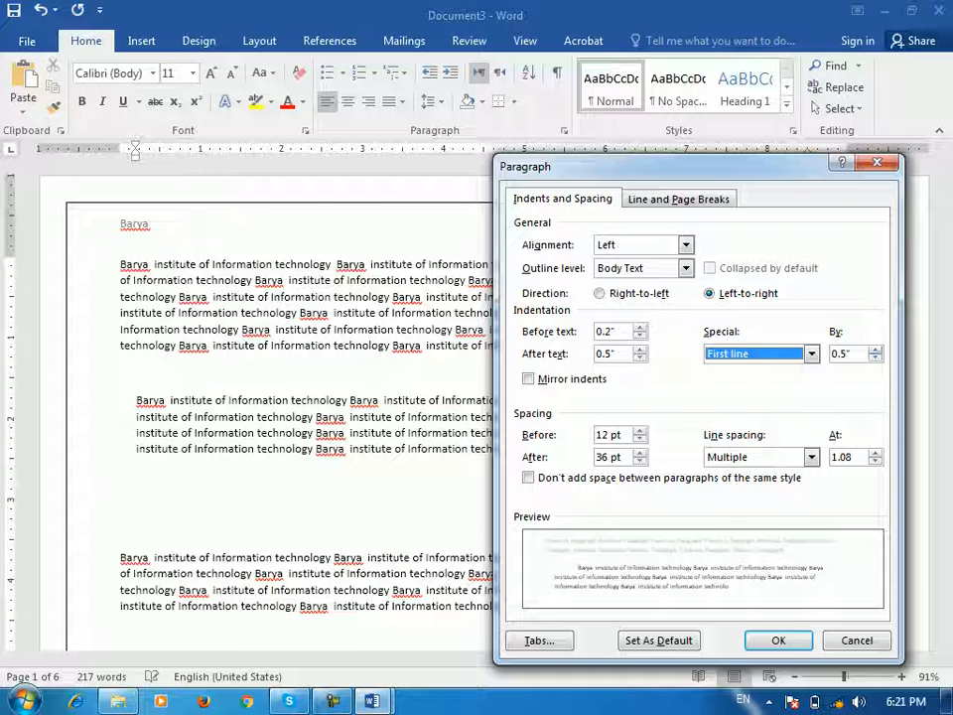
click(875, 349)
click(875, 350)
click(875, 349)
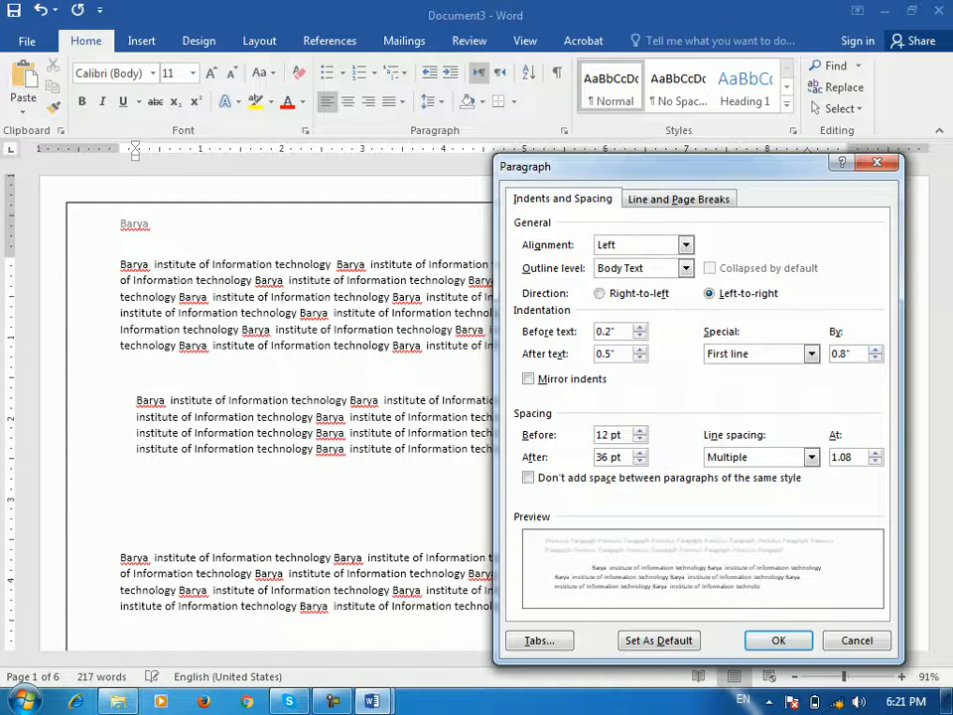
click(779, 640)
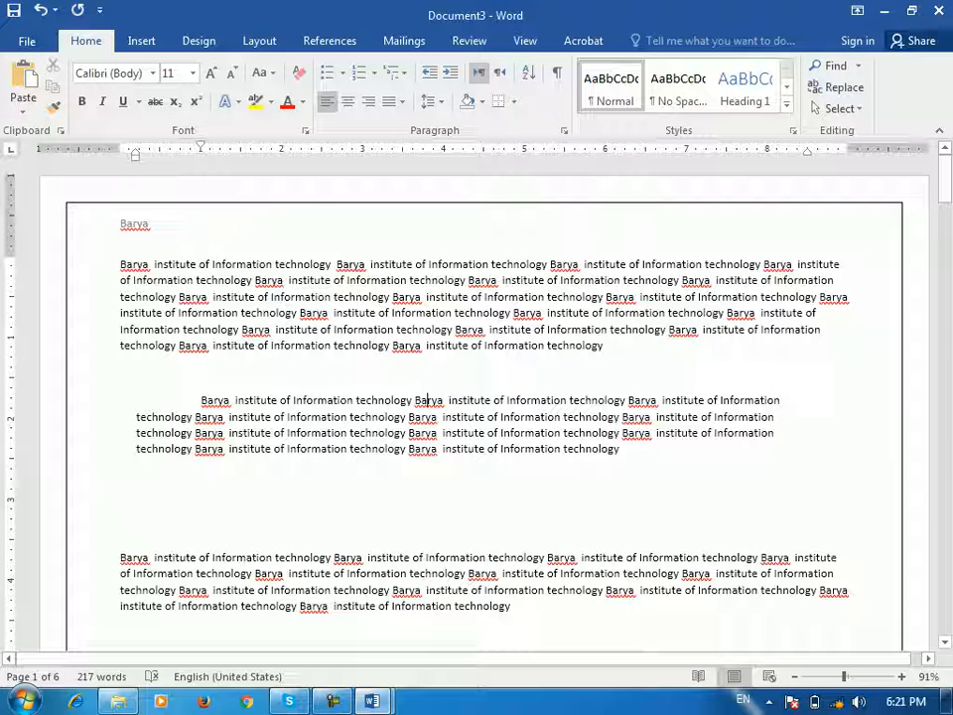
Change the second paragraph's special indentation to Hanging by 0.9"
click(564, 131)
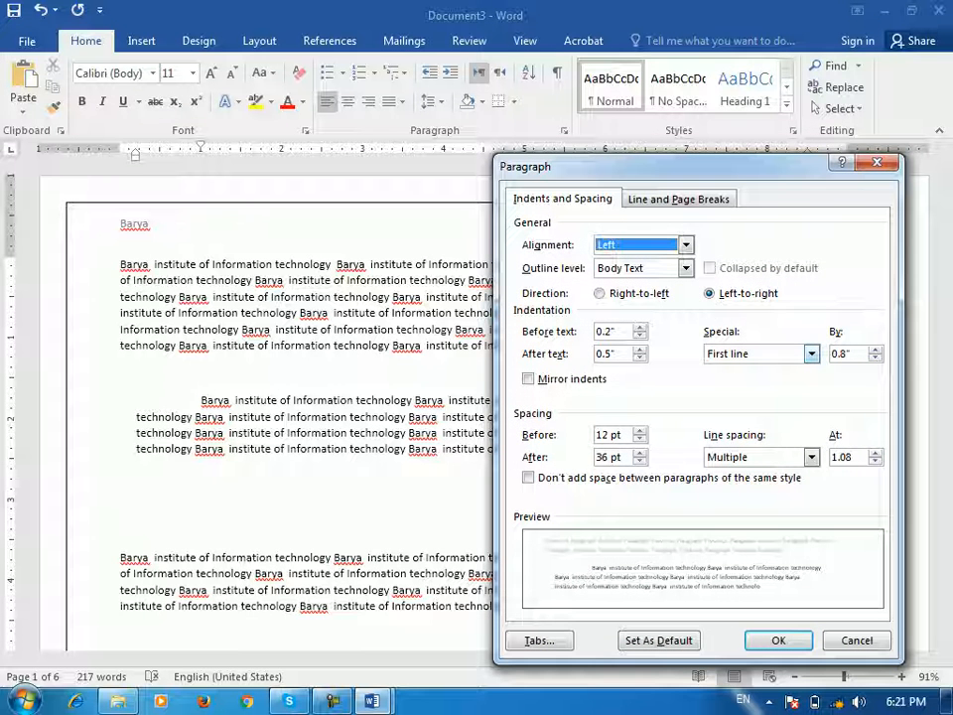
click(812, 354)
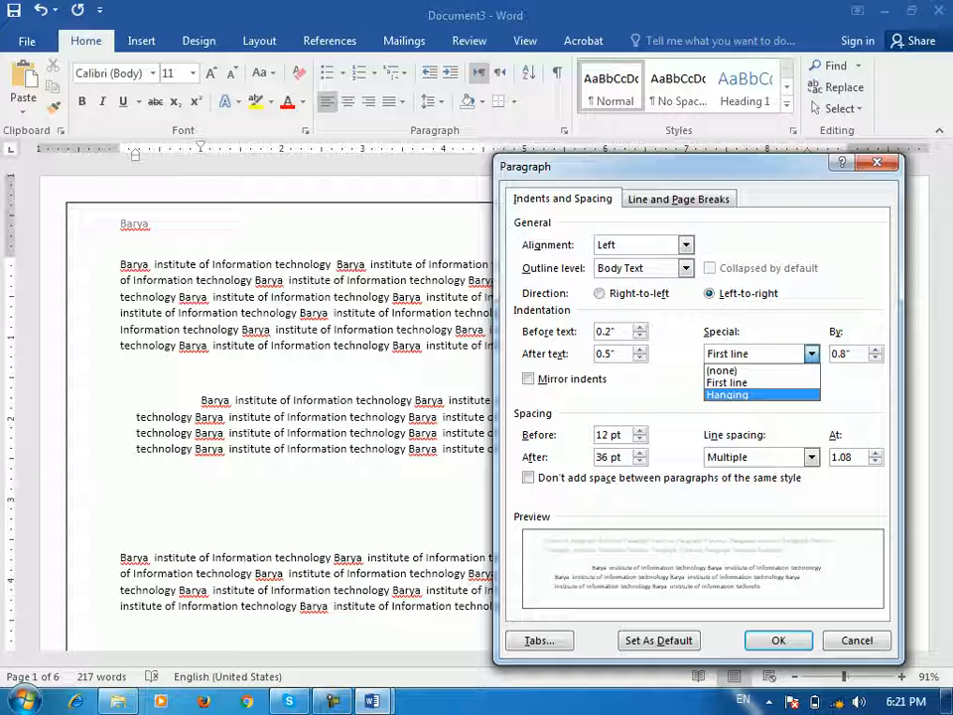
click(743, 395)
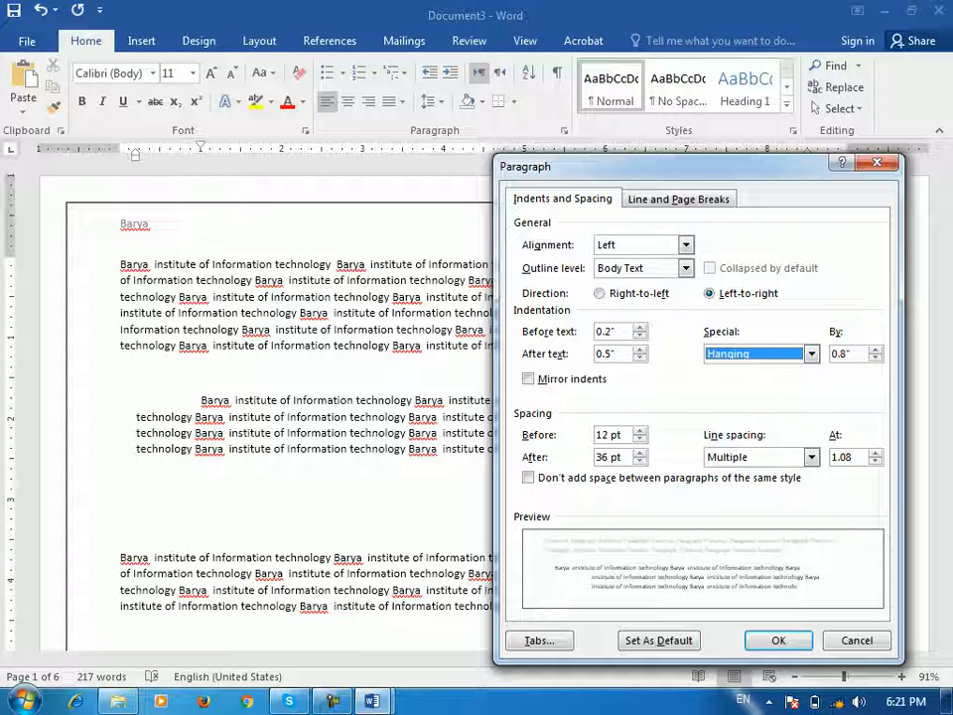
click(875, 350)
click(875, 349)
click(875, 349)
click(875, 359)
click(875, 358)
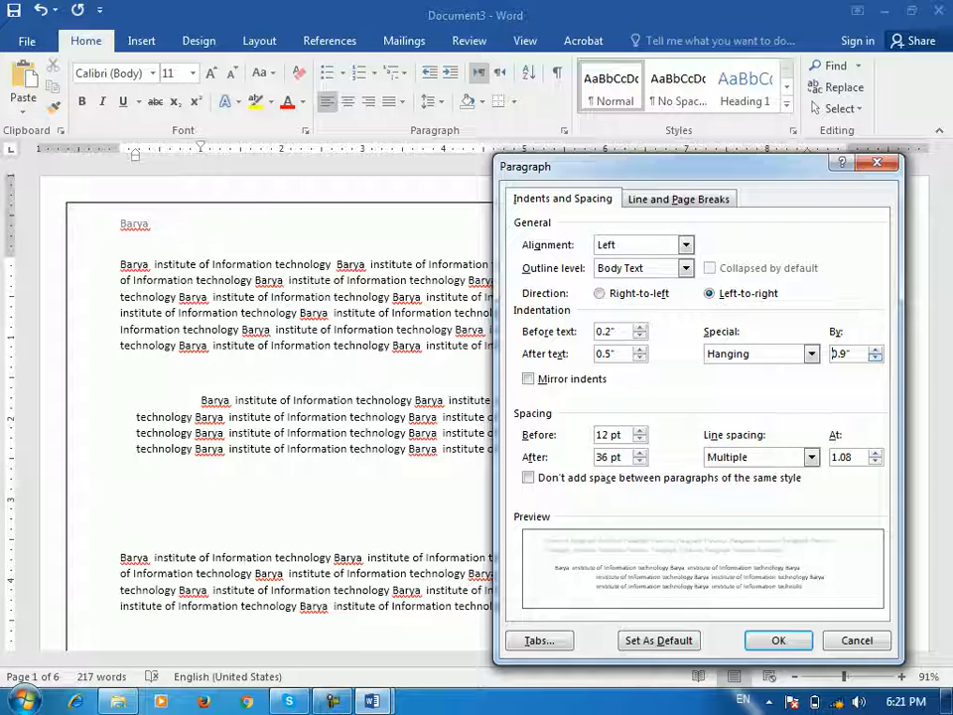
click(778, 640)
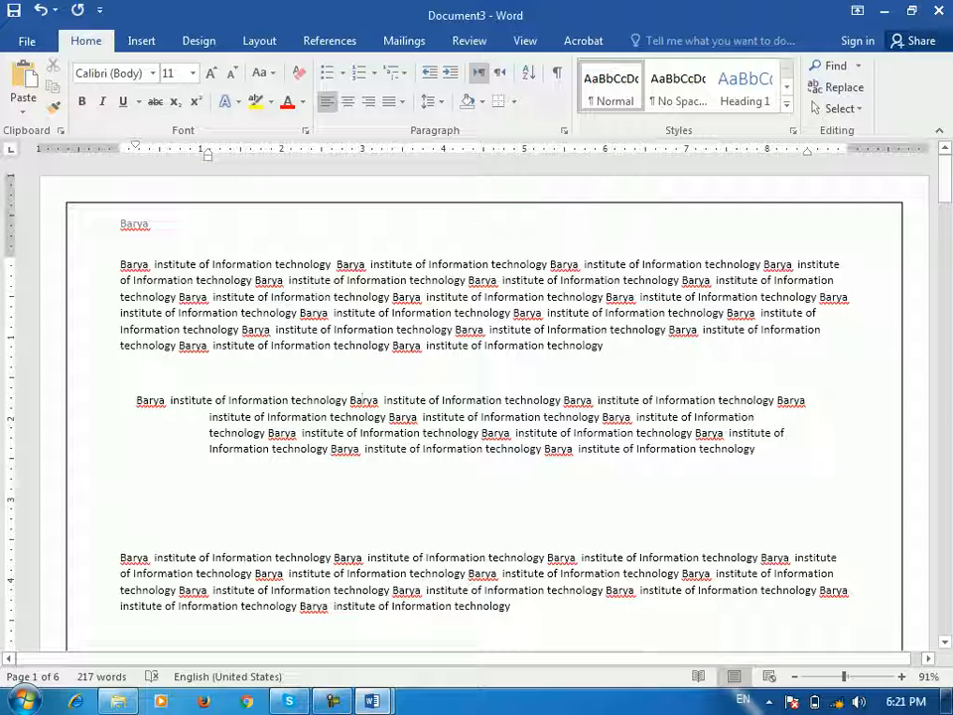
Remove the second paragraph's special indentation and enable Mirror indents with 0.6" inside and 0.6" outside
click(565, 131)
click(811, 353)
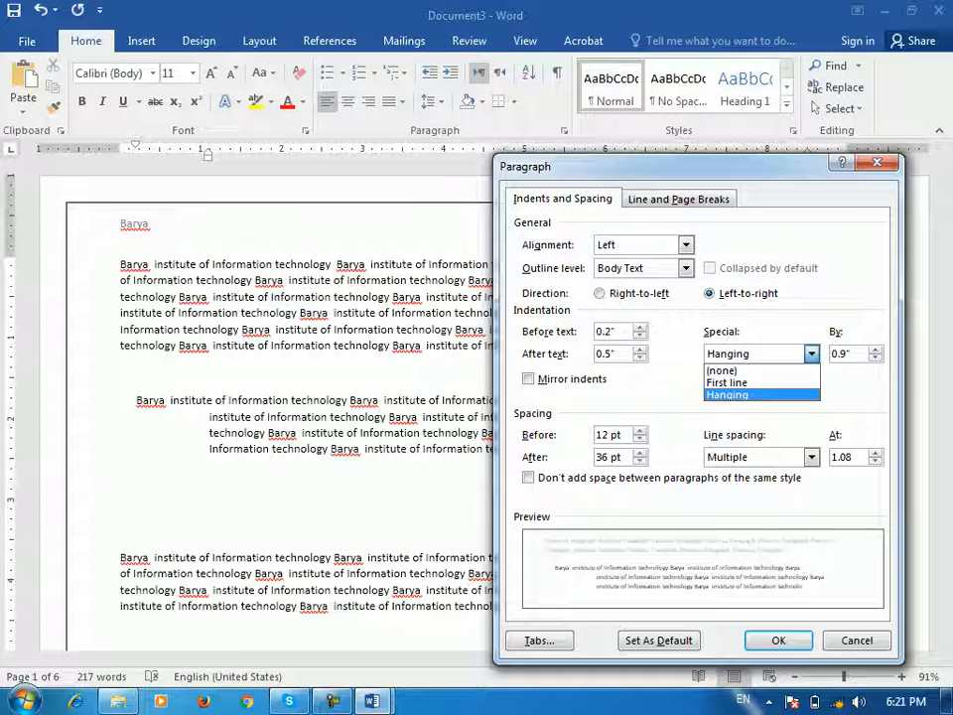
click(755, 371)
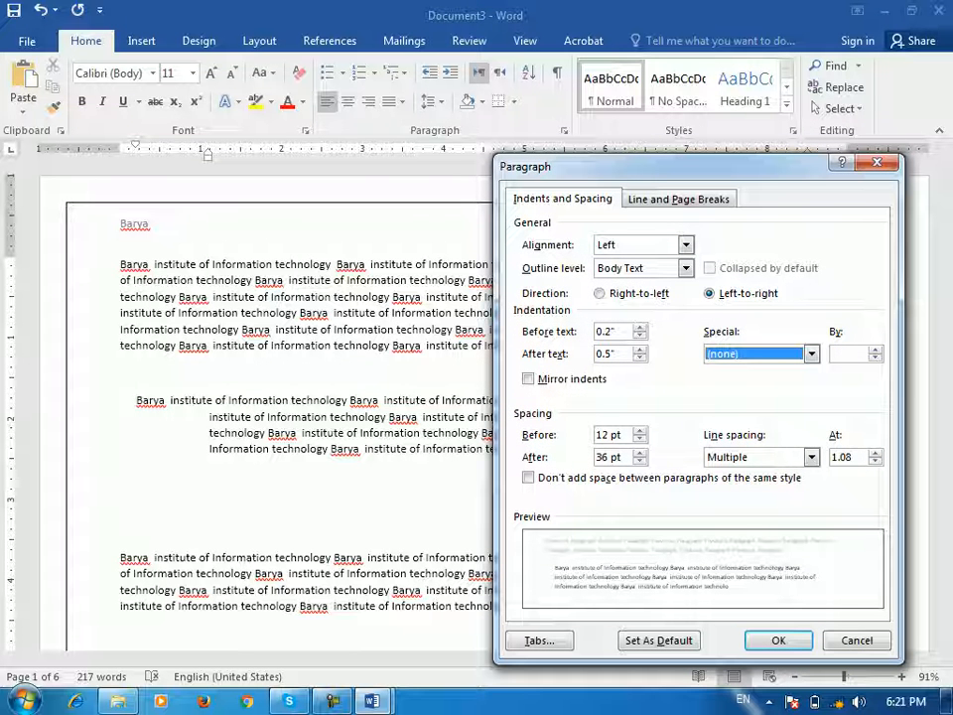
click(529, 378)
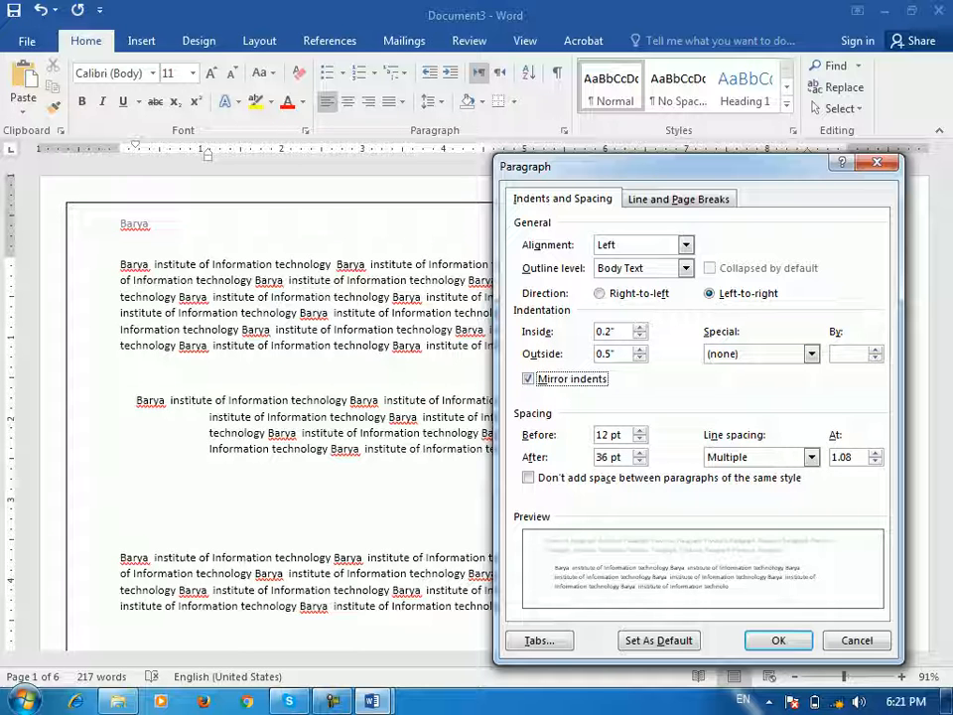
drag(675, 166, 482, 143)
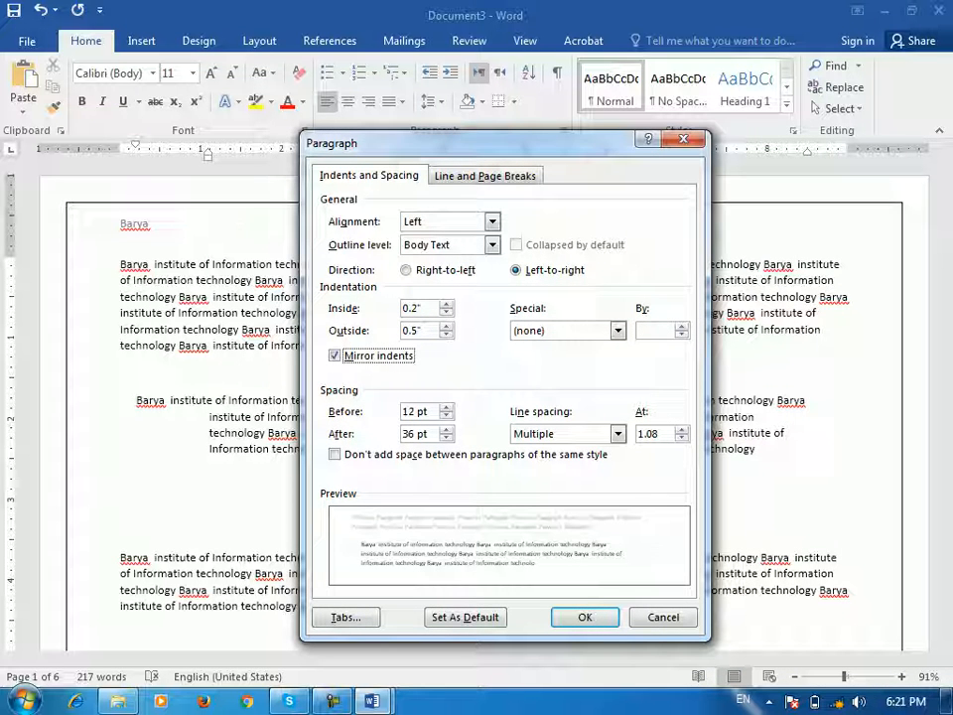
click(447, 304)
click(447, 304)
click(447, 304)
click(447, 304)
click(447, 326)
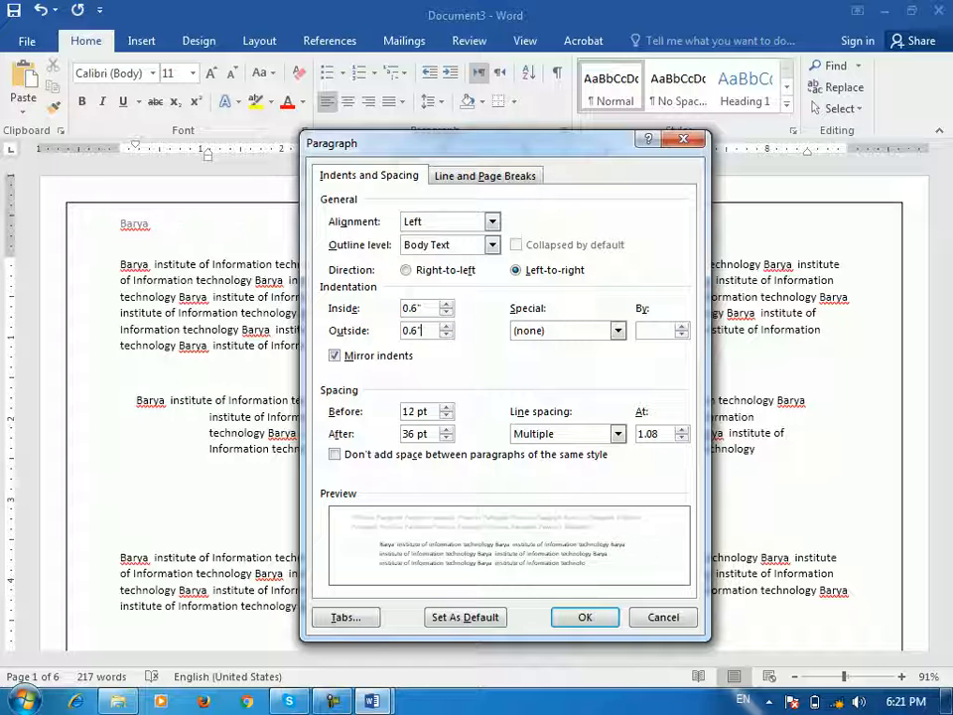
key(Return)
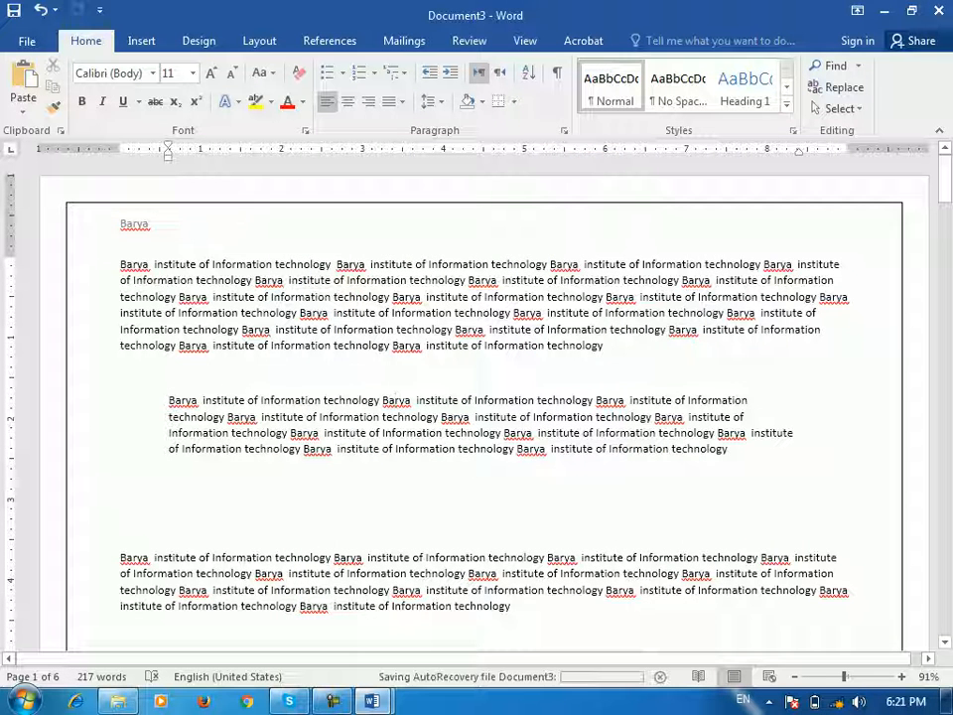
Review the second paragraph's mirrored indent settings and close the Paragraph settings without changes
key(alt+o)
key(p)
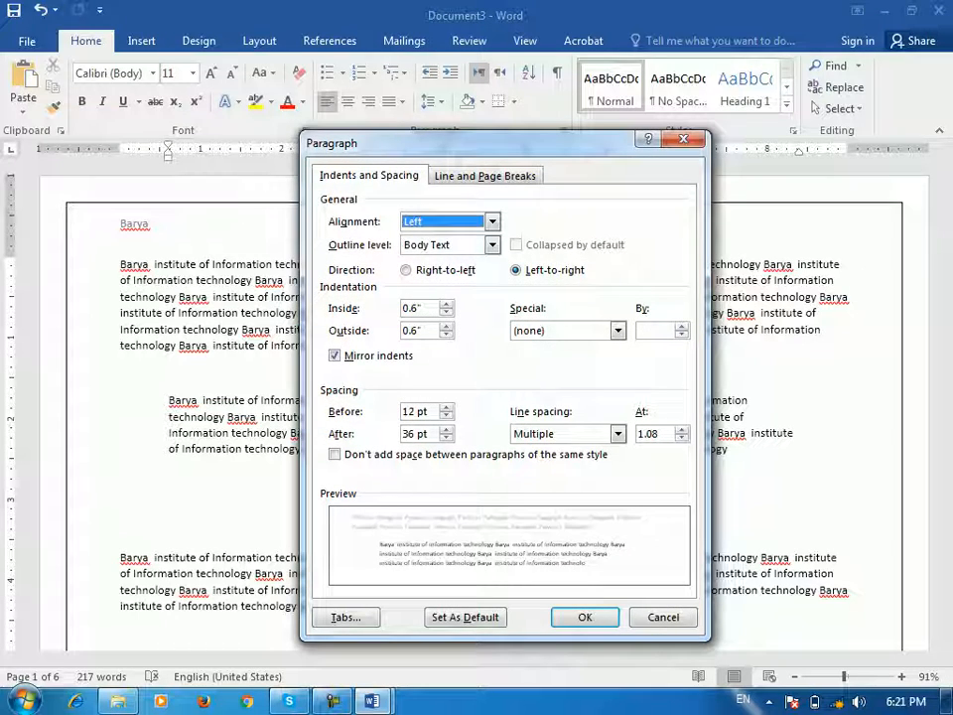
drag(496, 143, 490, 178)
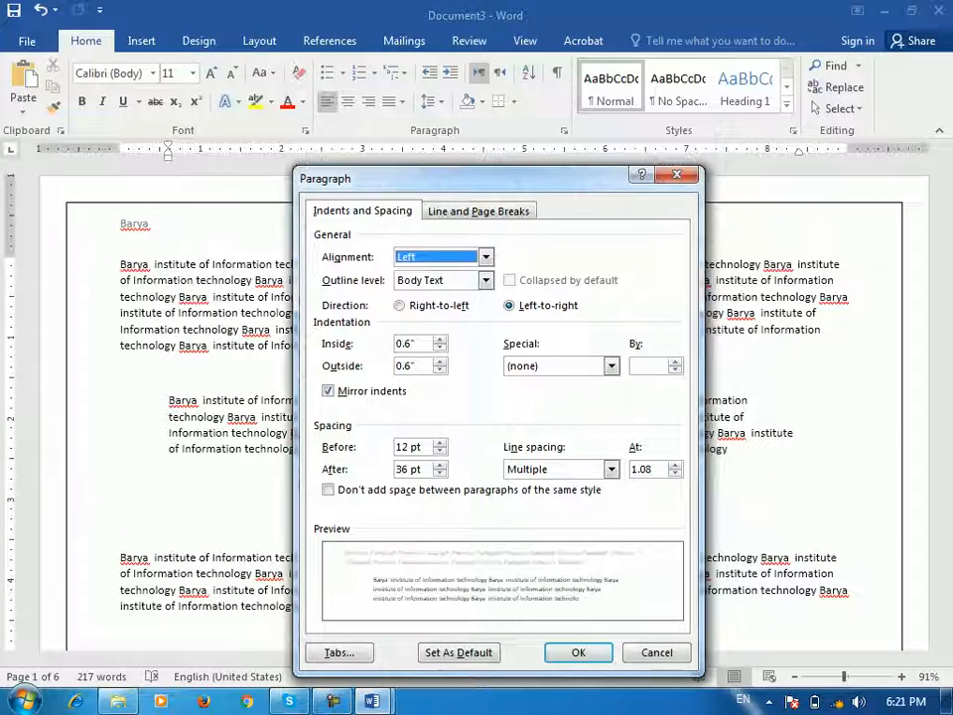
click(676, 173)
Reopen the Paragraph settings, try Multiple line spacing for the second paragraph, and close without applying it
click(259, 41)
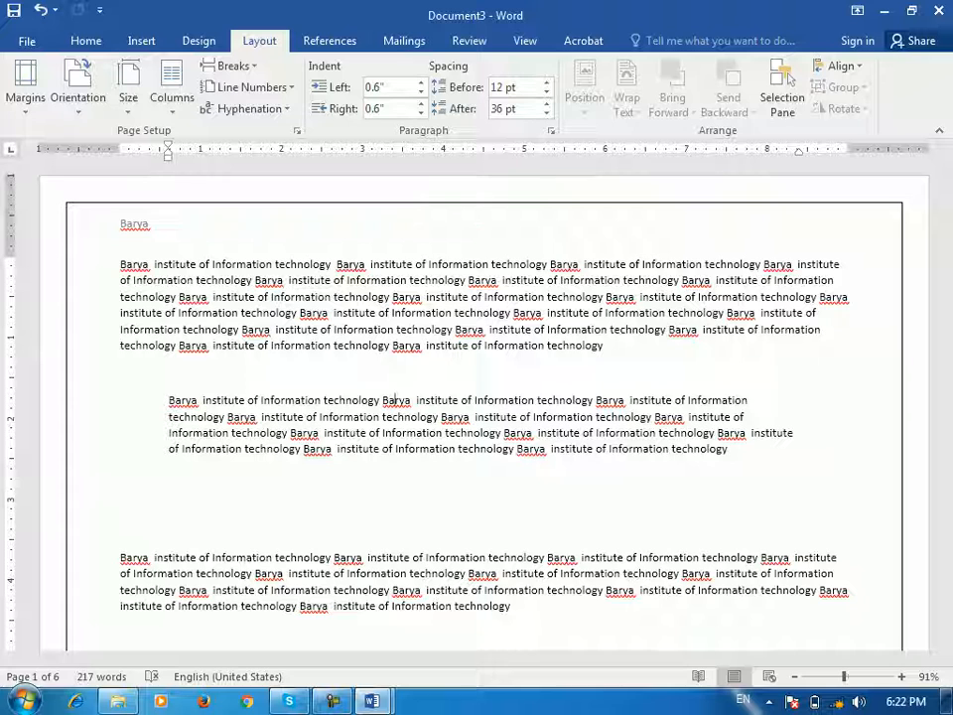
key(alt+o)
key(p)
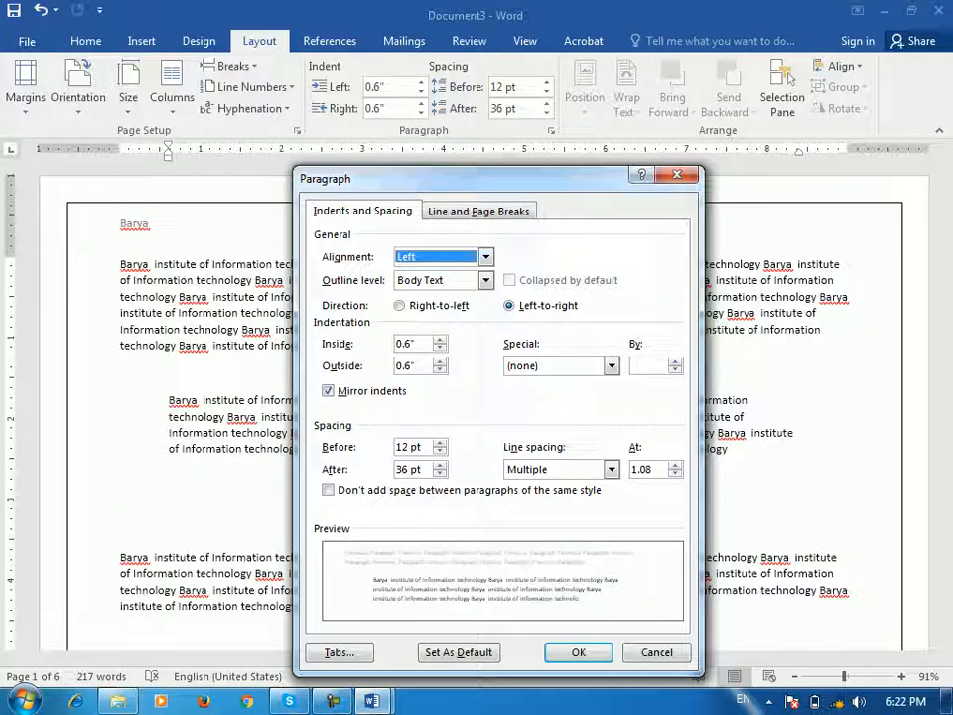
drag(496, 178, 549, 56)
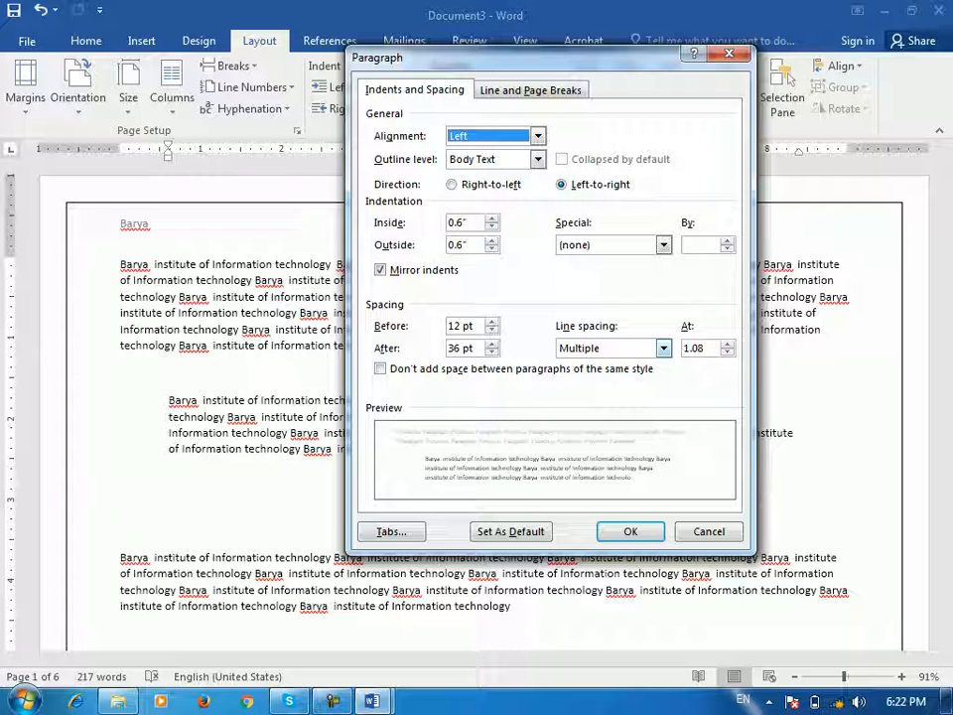
click(664, 348)
click(580, 426)
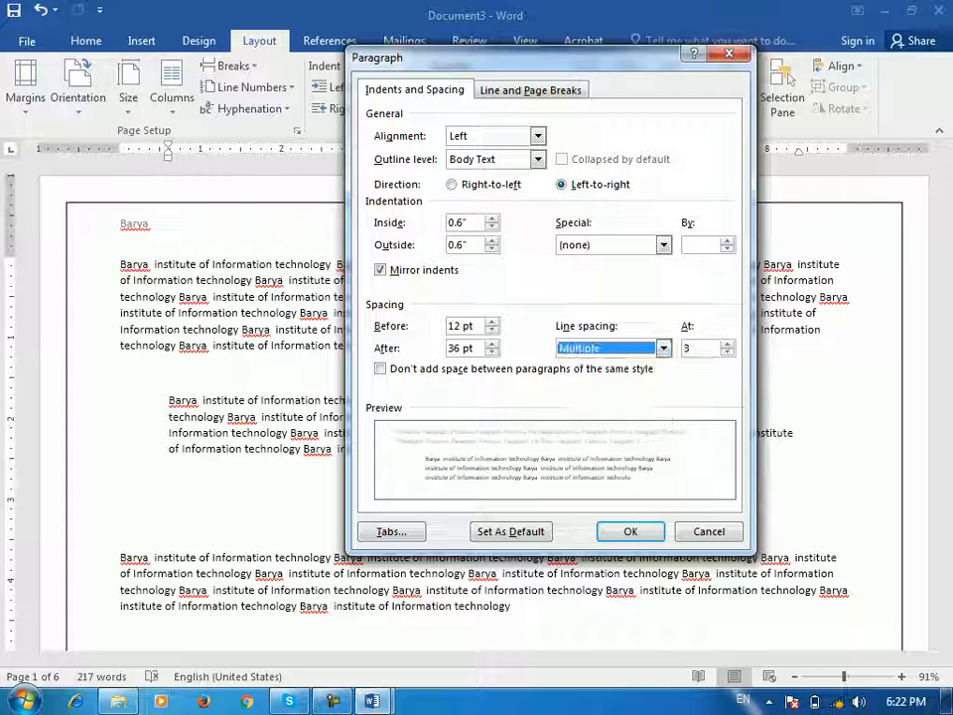
click(729, 54)
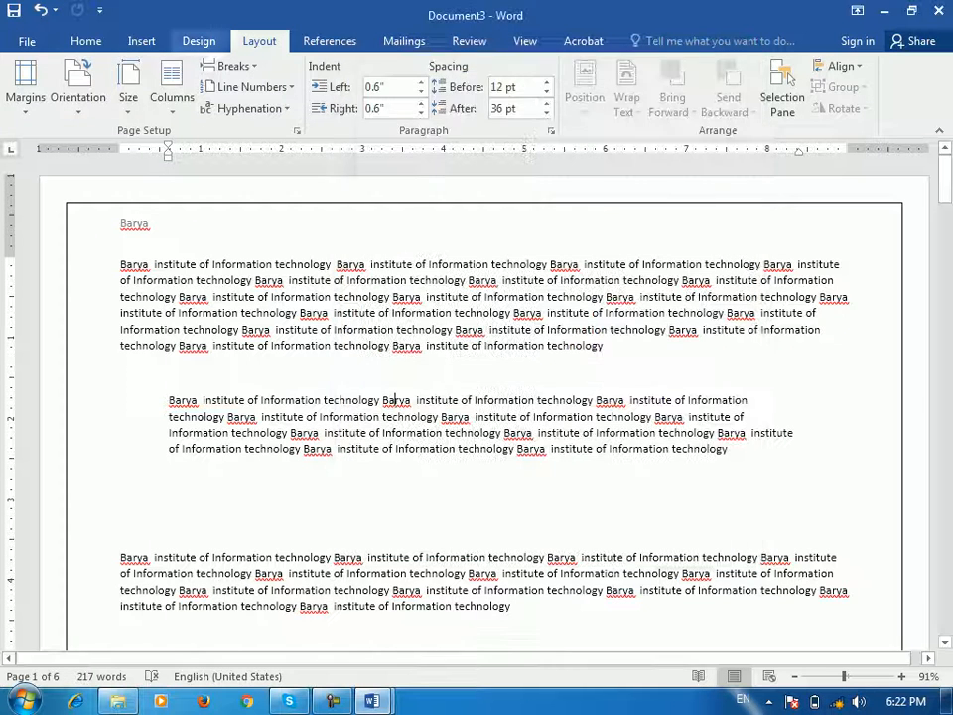
Preview the preset line spacing options, such as 2.0, on the second paragraph without applying any
click(86, 41)
click(394, 400)
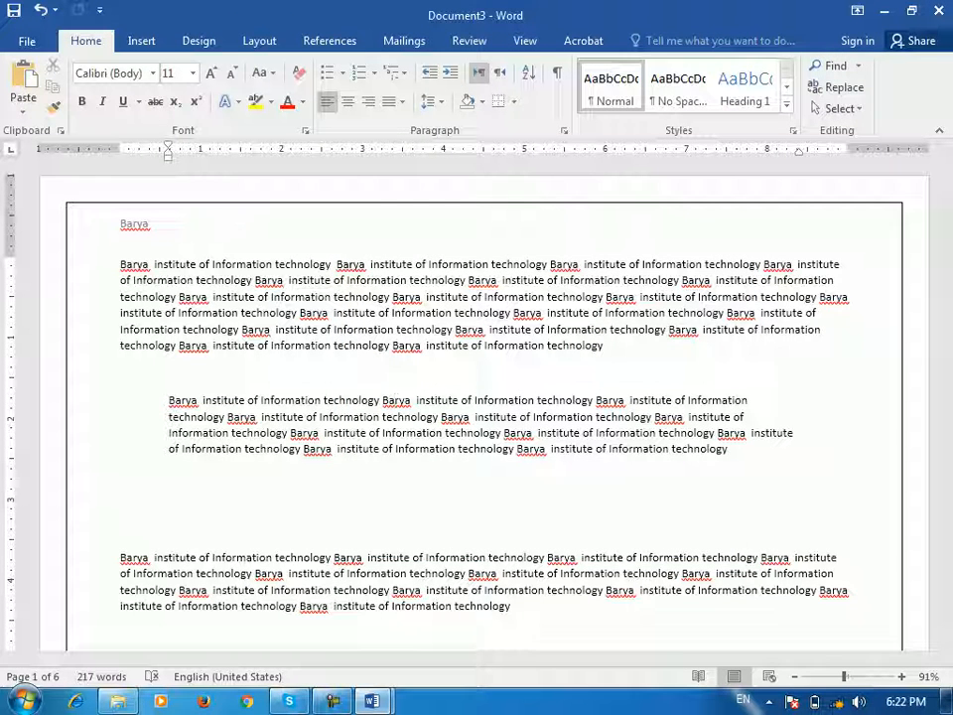
click(430, 102)
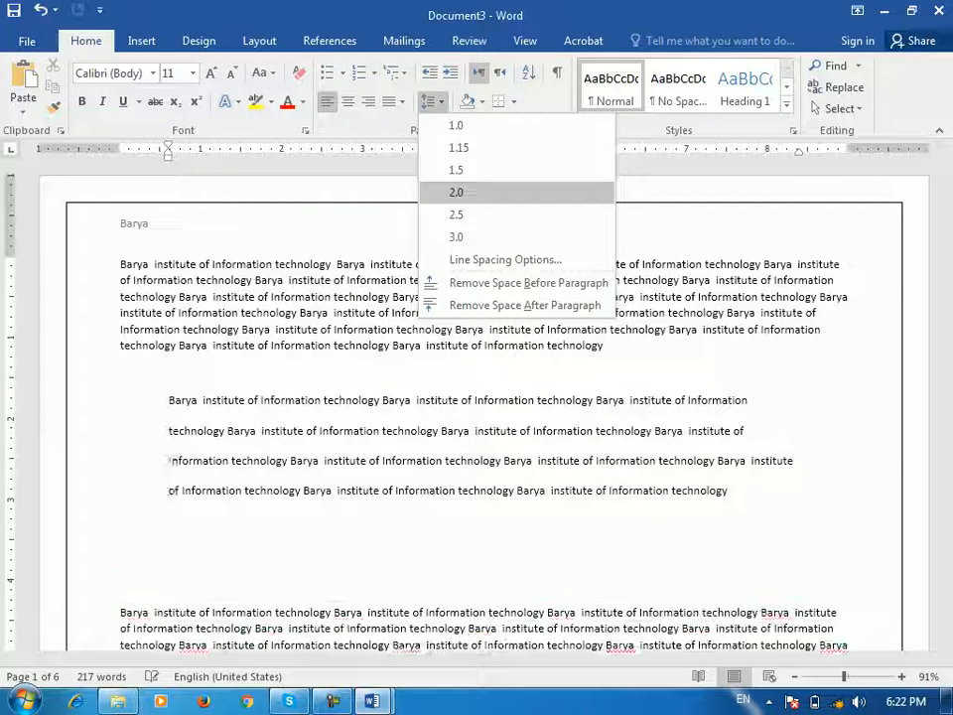
click(387, 400)
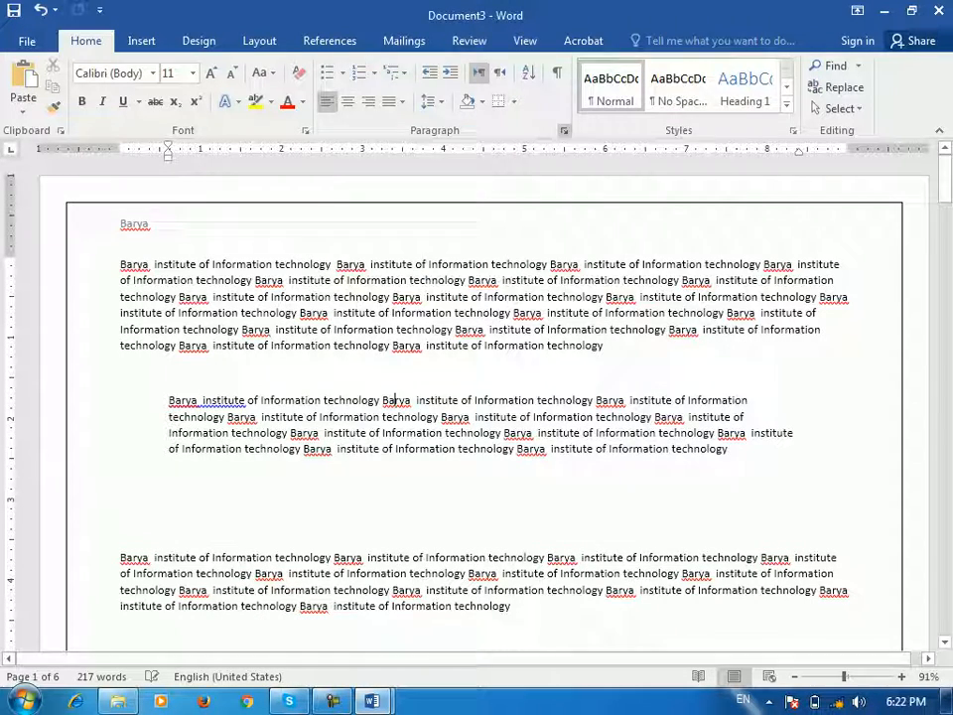
Try the 1.5 lines and Double line spacing options for the second paragraph in the Paragraph settings
click(564, 130)
click(663, 348)
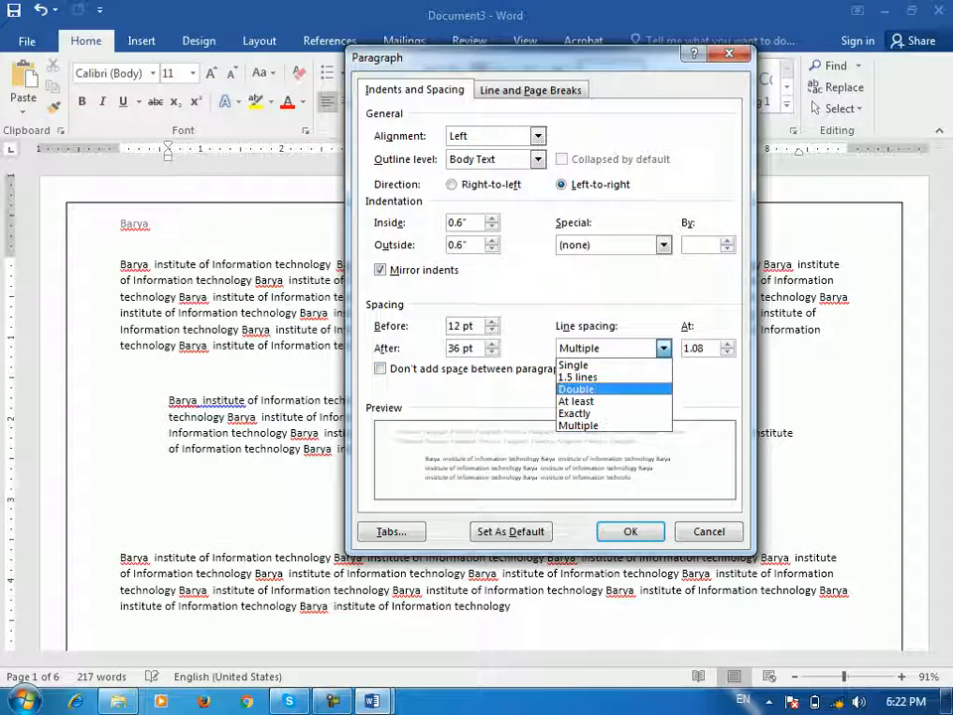
click(602, 378)
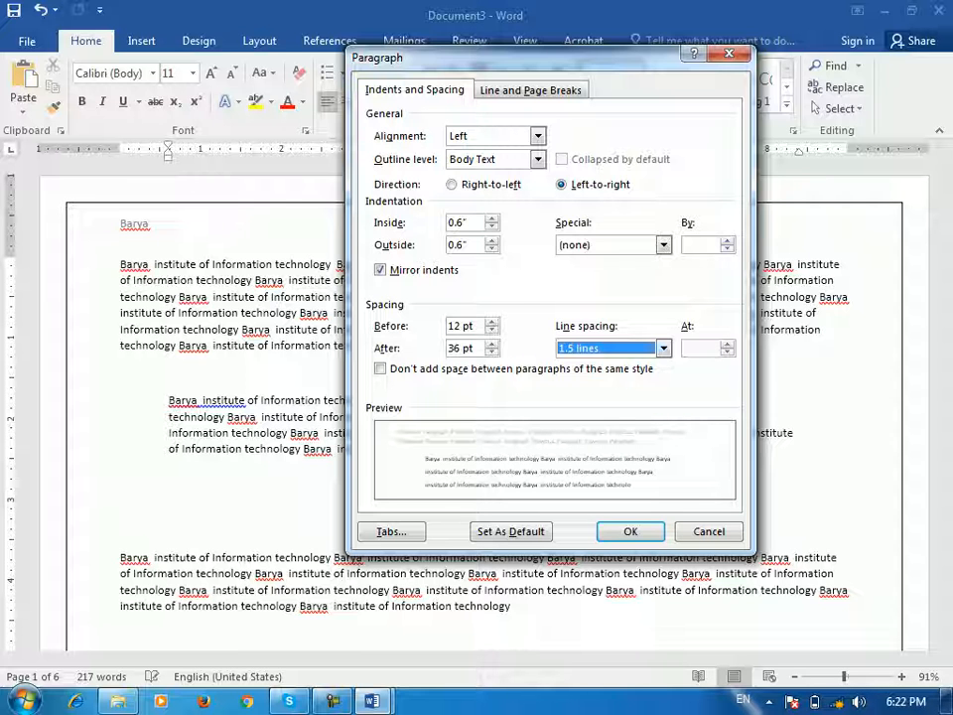
click(663, 348)
click(602, 390)
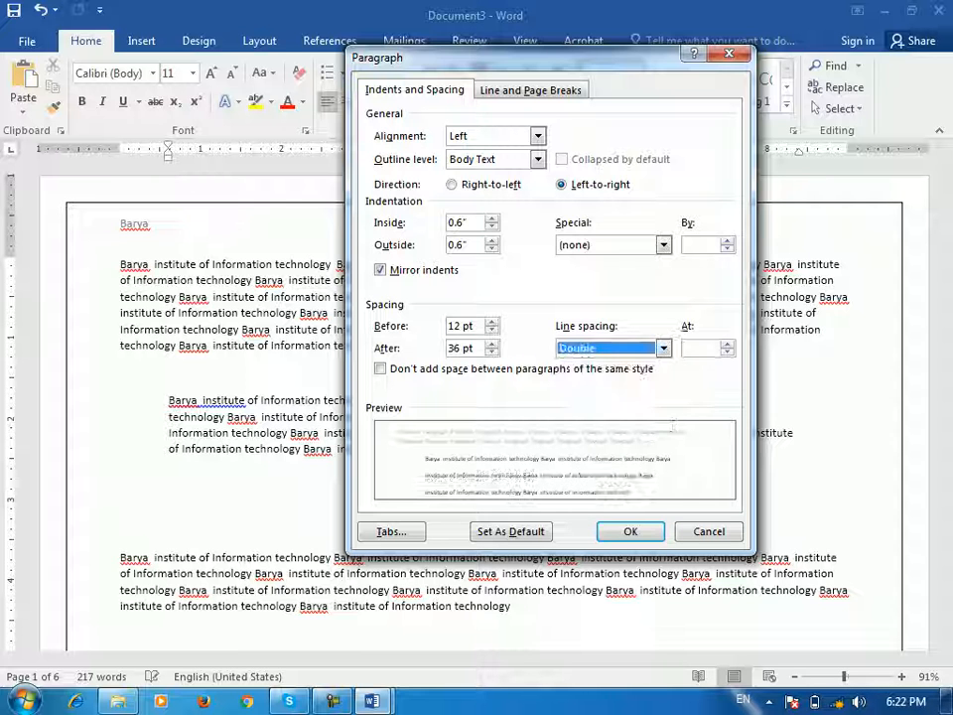
Set the second paragraph's line spacing to At least 23 pt and apply it
click(663, 349)
click(574, 401)
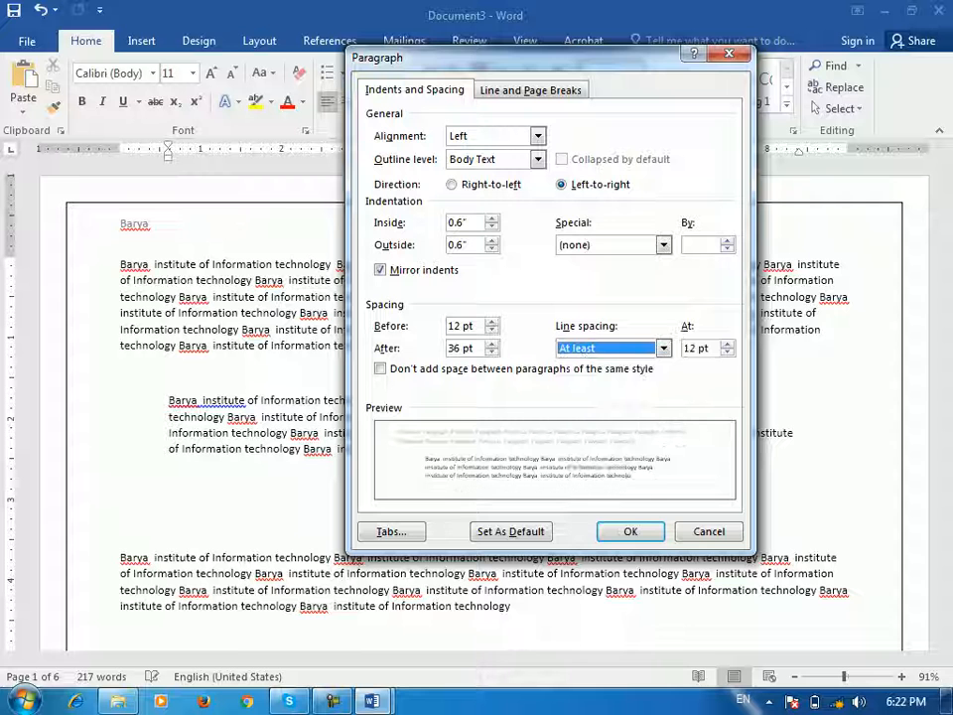
click(728, 343)
click(728, 344)
click(728, 344)
click(728, 343)
click(728, 344)
click(728, 343)
click(729, 343)
double_click(728, 344)
double_click(728, 344)
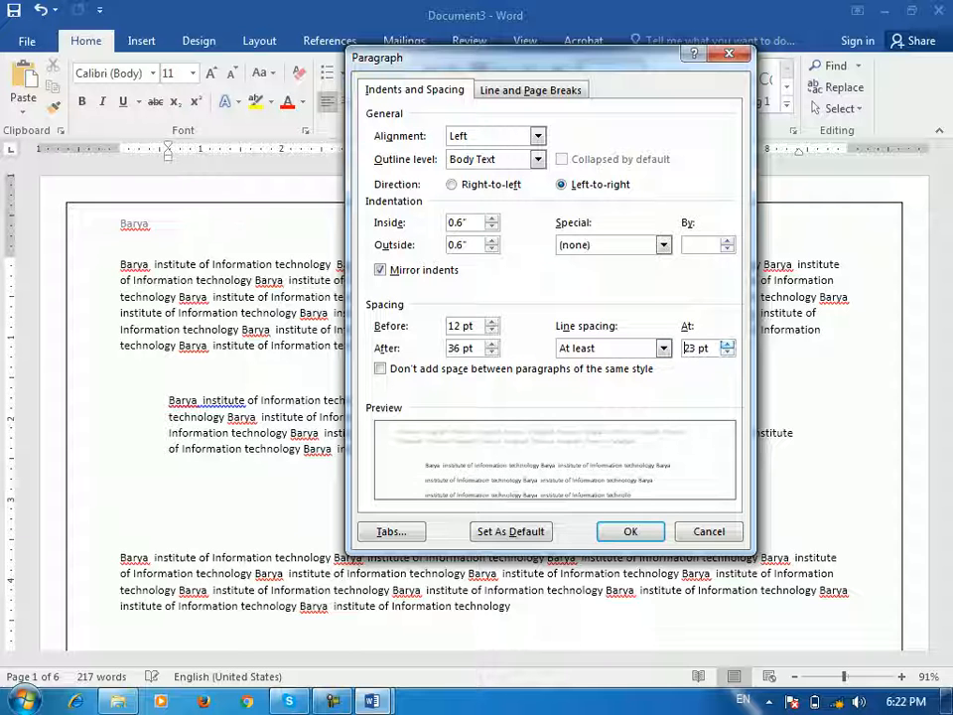
key(Return)
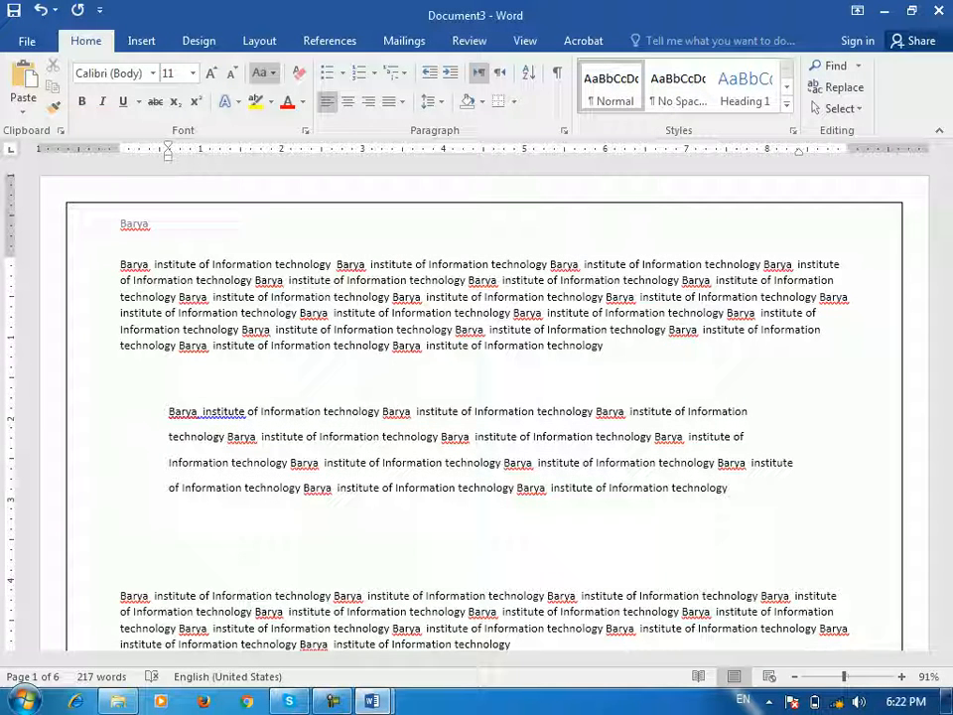
Check the second paragraph's indent and spacing values in the Paragraph settings and cancel without changes
click(259, 40)
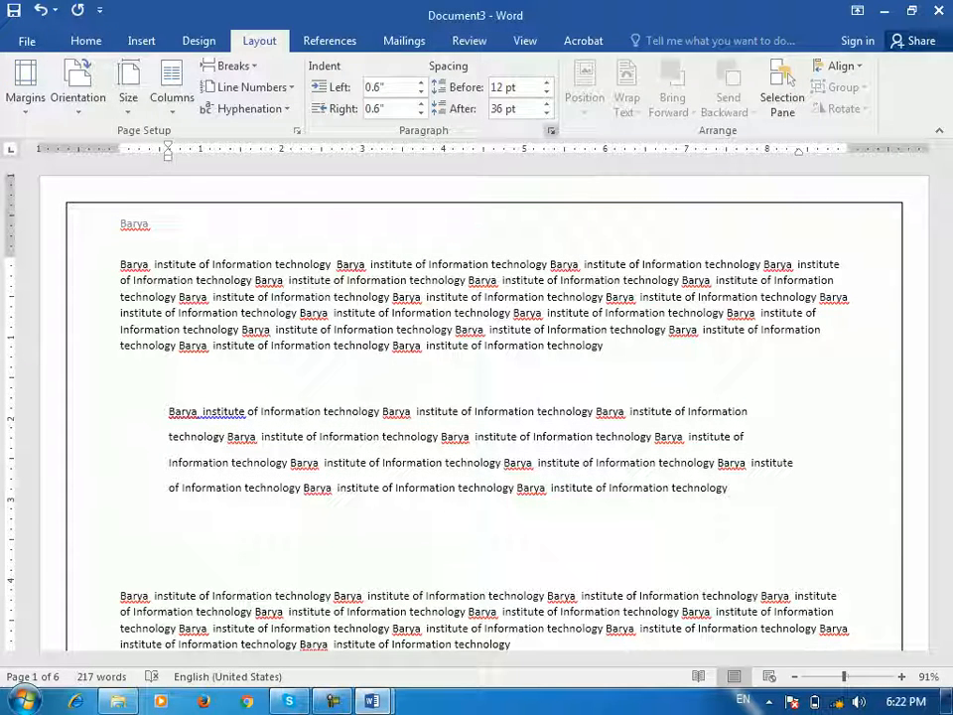
click(551, 131)
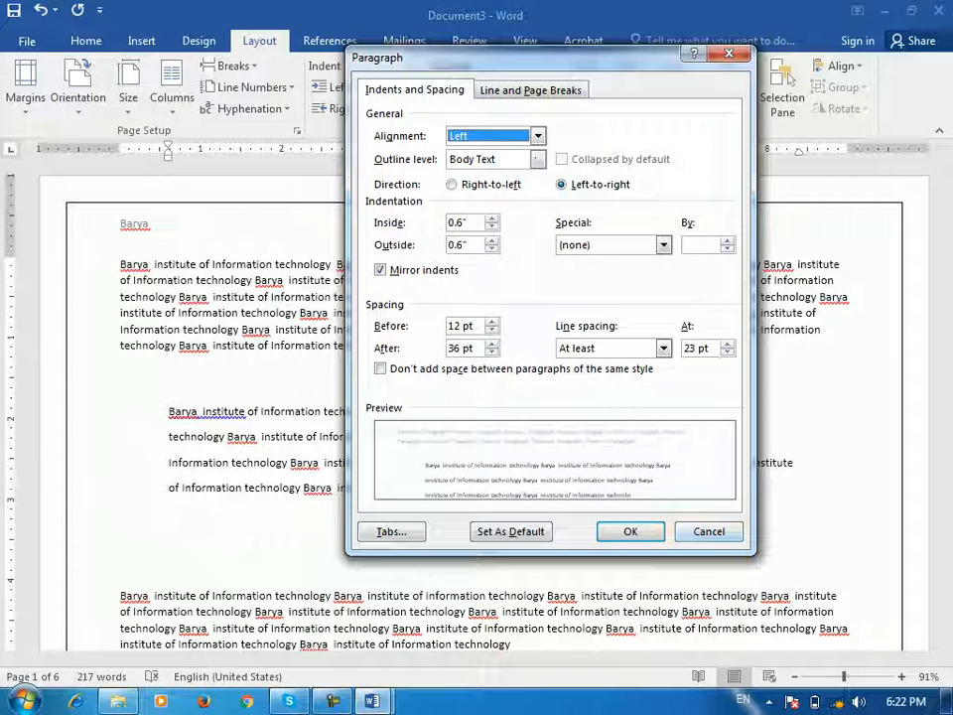
click(709, 531)
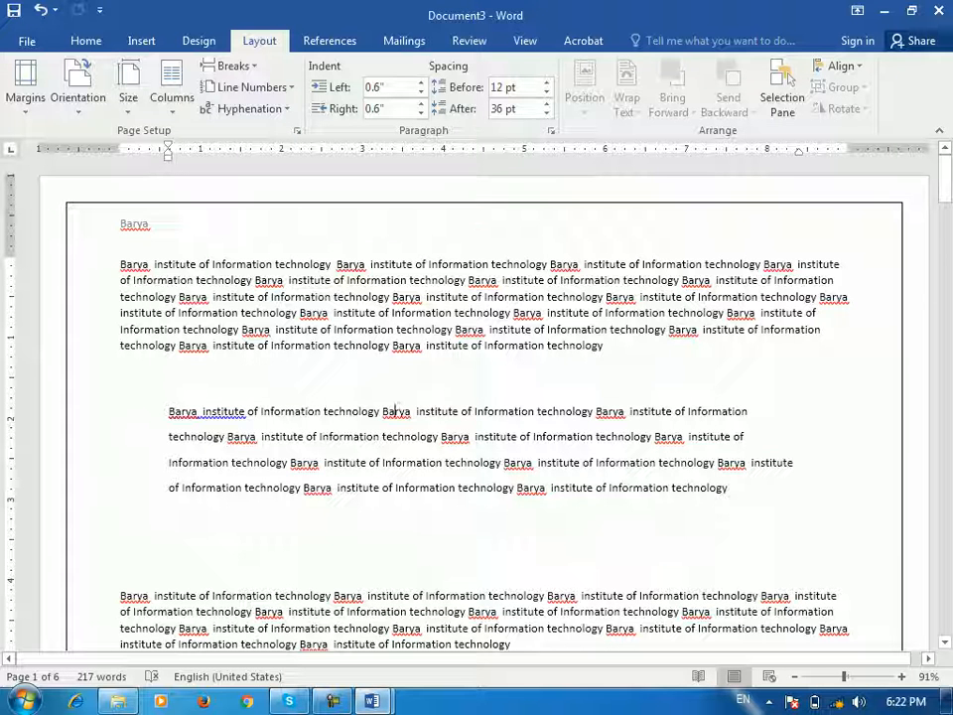
click(334, 702)
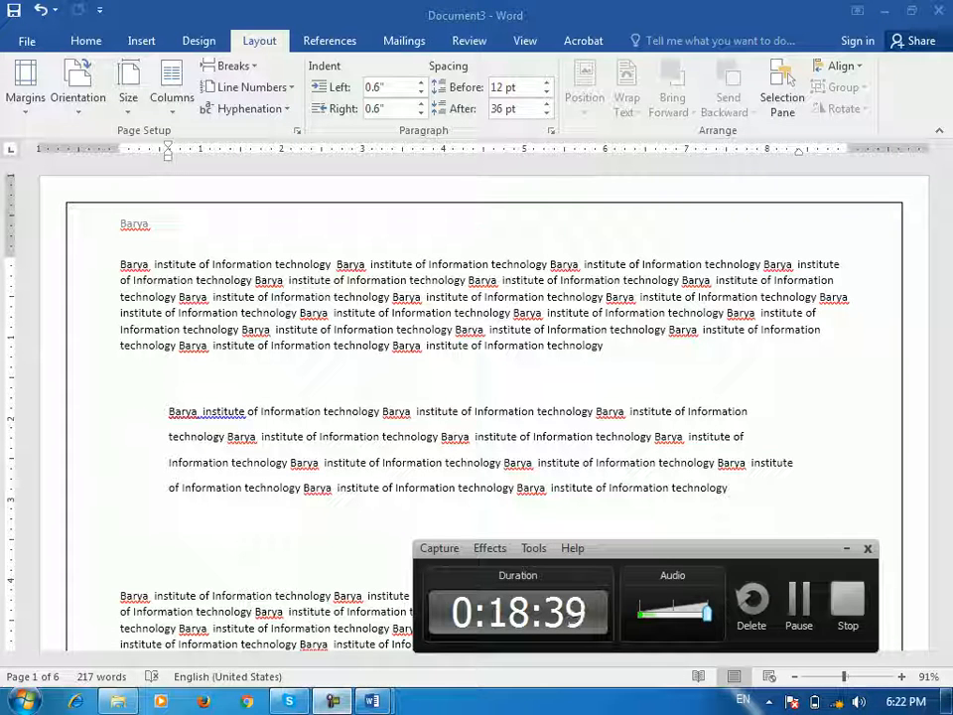